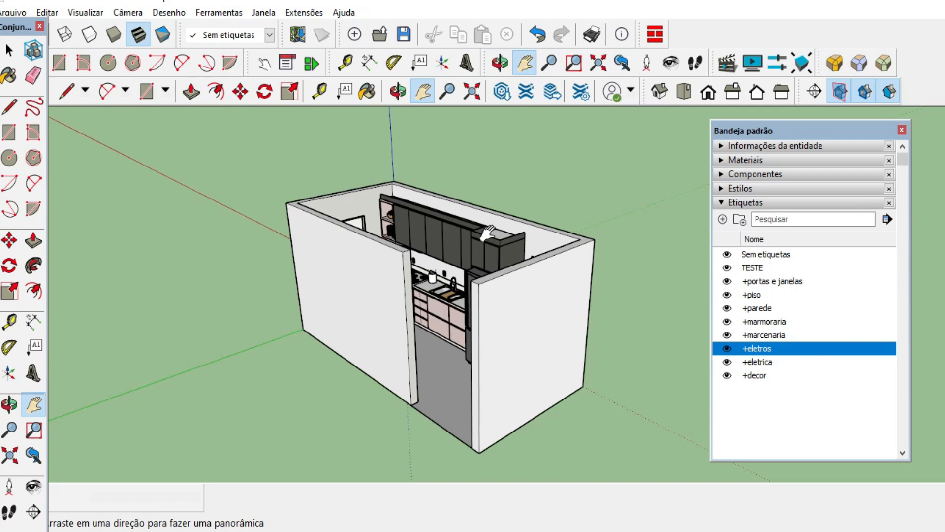
Examine the kitchen model from several angles and select the walls and floor to check their assigned tags.
{"action": "middle_click_drag", "start_coordinate": [504, 281], "coordinate": [348, 321]}
{"action": "scroll", "coordinate": [402, 193], "scroll_direction": "up", "scroll_amount": 4}
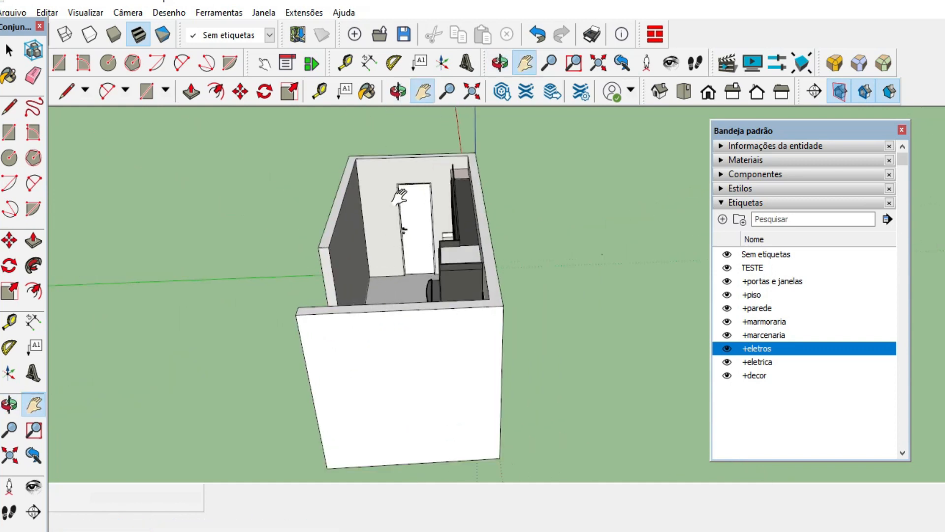
{"action": "middle_click_drag", "start_coordinate": [386, 296], "coordinate": [511, 227]}
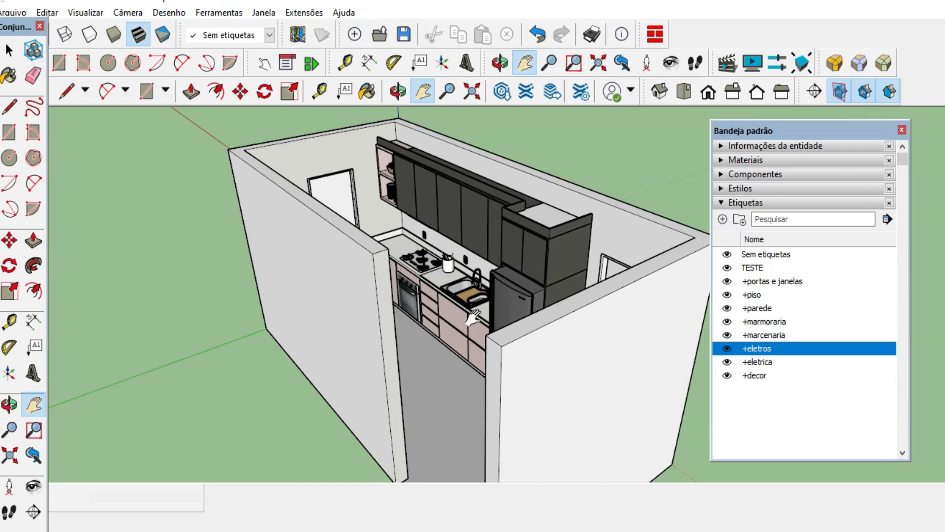
{"action": "middle_click_drag", "start_coordinate": [473, 317], "coordinate": [549, 313]}
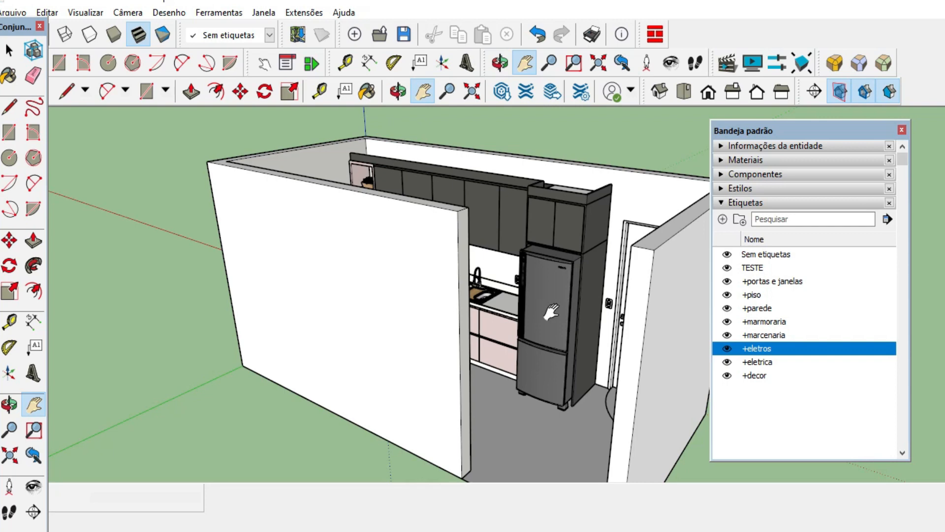
{"action": "left_click", "coordinate": [10, 50]}
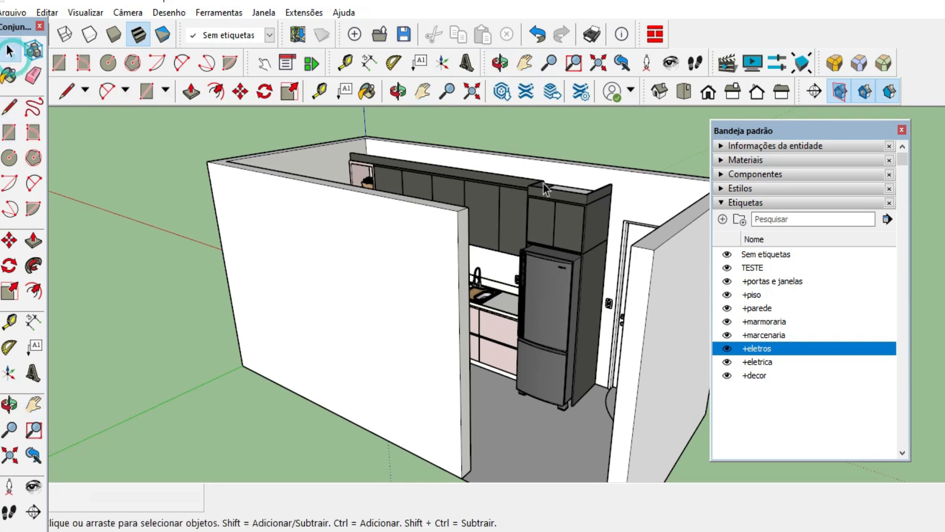
{"action": "middle_click_drag", "start_coordinate": [463, 236], "coordinate": [550, 357]}
{"action": "left_click", "coordinate": [550, 357]}
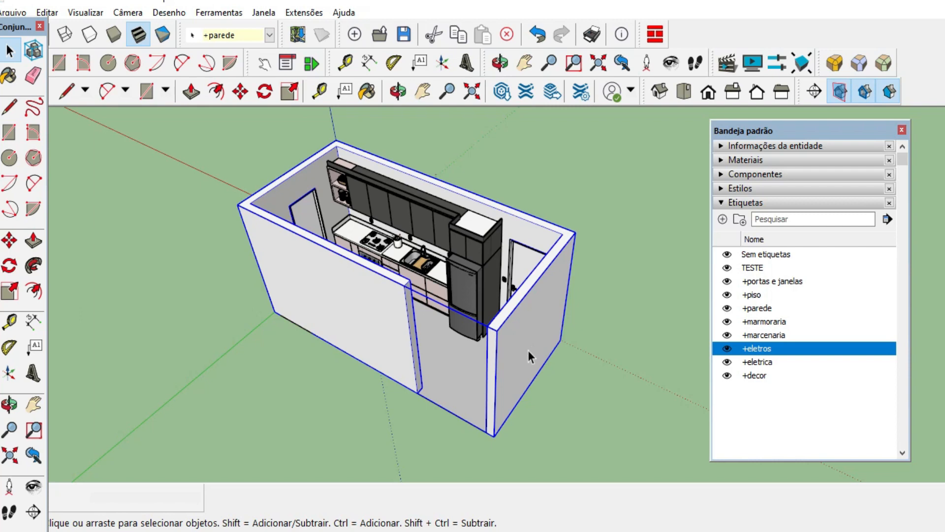
{"action": "scroll", "coordinate": [458, 377], "scroll_direction": "up", "scroll_amount": 4}
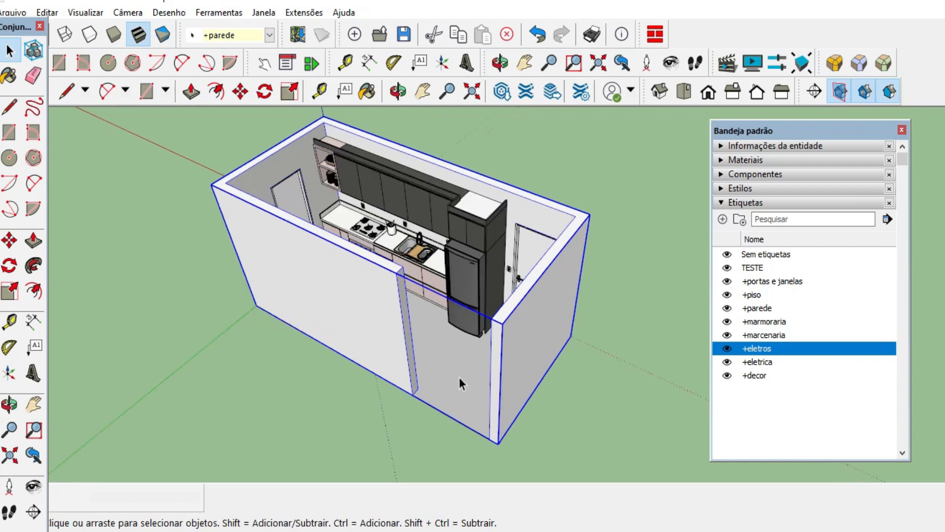
{"action": "left_click", "coordinate": [436, 408]}
{"action": "middle_click_drag", "start_coordinate": [436, 409], "coordinate": [563, 360]}
Select the doors, refrigerator and base cabinets individually to check which tag each one belongs to.
{"action": "left_click", "coordinate": [554, 240]}
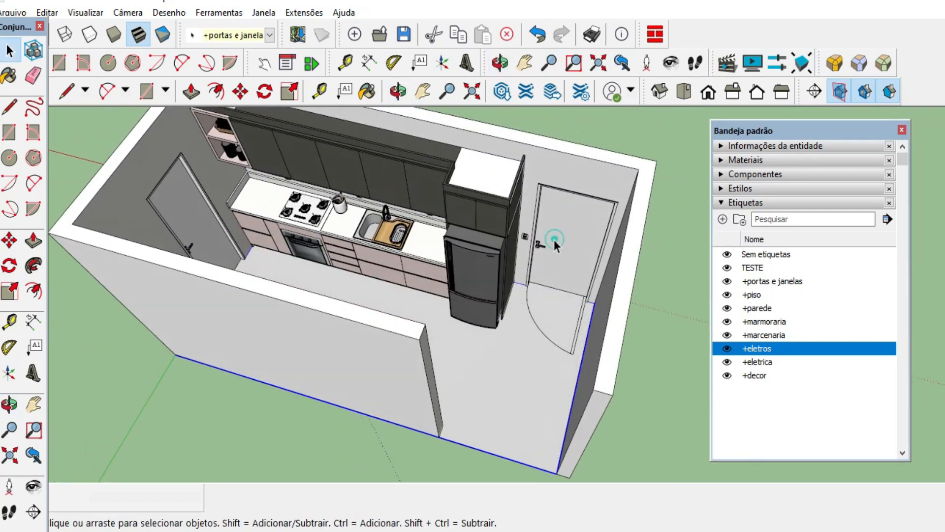
{"action": "left_click", "coordinate": [187, 198]}
{"action": "middle_click_drag", "start_coordinate": [194, 204], "coordinate": [434, 221]}
{"action": "left_click", "coordinate": [433, 219]}
{"action": "middle_click_drag", "start_coordinate": [512, 384], "coordinate": [533, 321]}
{"action": "left_click", "coordinate": [534, 315]}
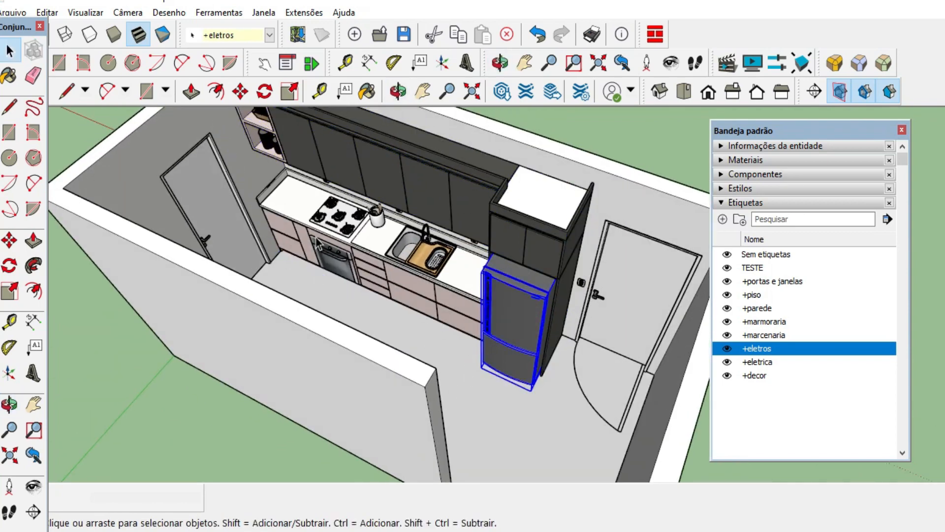
{"action": "left_click", "coordinate": [282, 231]}
{"action": "scroll", "coordinate": [435, 295], "scroll_direction": "down", "scroll_amount": 3}
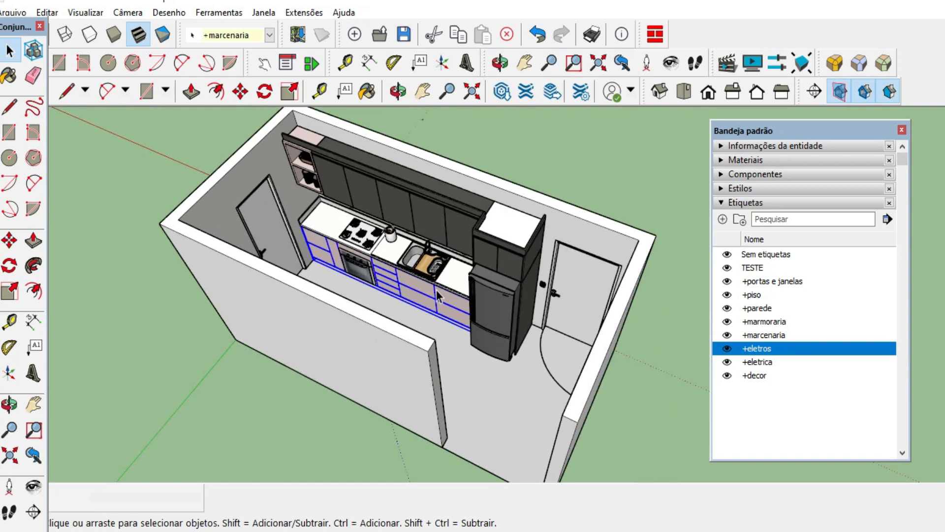
{"action": "scroll", "coordinate": [124, 256], "scroll_direction": "down", "scroll_amount": 3}
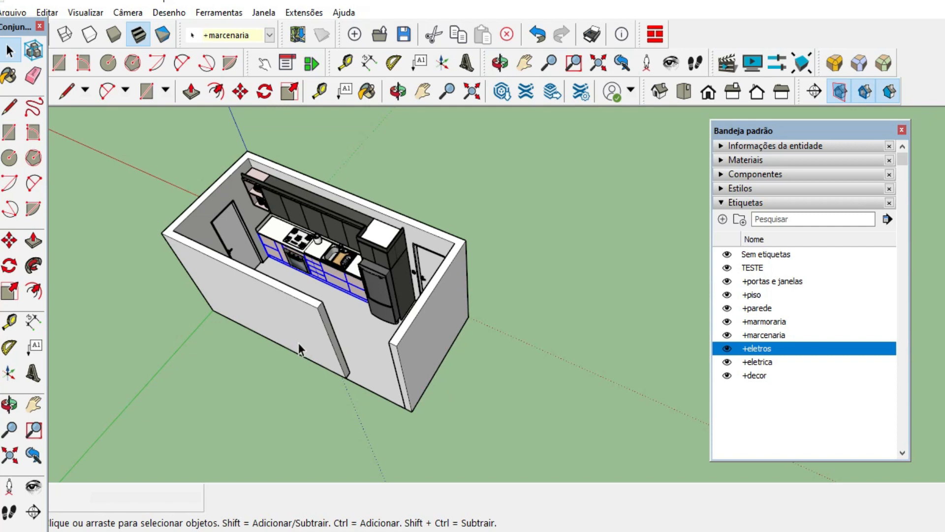
Examine the whole kitchen and select the wall group again to check its tag.
{"action": "scroll", "coordinate": [298, 343], "scroll_direction": "up", "scroll_amount": 3}
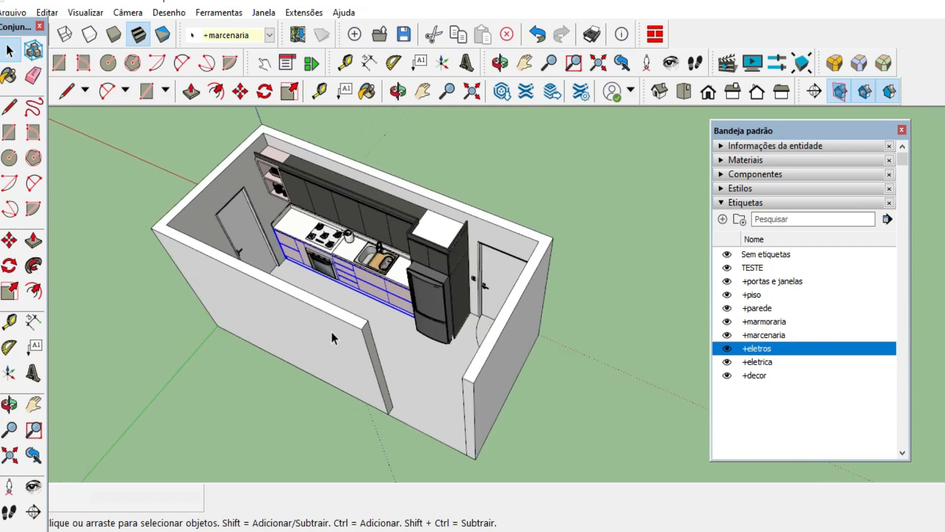
{"action": "middle_click_drag", "start_coordinate": [332, 331], "coordinate": [245, 219]}
{"action": "scroll", "coordinate": [392, 186], "scroll_direction": "up", "scroll_amount": 3}
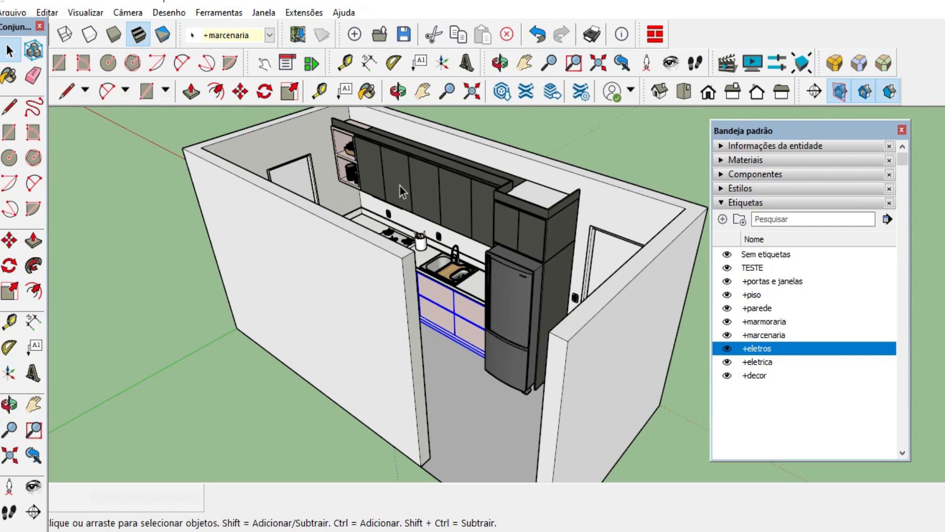
{"action": "scroll", "coordinate": [376, 212], "scroll_direction": "down", "scroll_amount": 4}
{"action": "left_click", "coordinate": [608, 332]}
{"action": "scroll", "coordinate": [595, 404], "scroll_direction": "down", "scroll_amount": 2}
{"action": "scroll", "coordinate": [491, 253], "scroll_direction": "up", "scroll_amount": 2}
{"action": "left_click", "coordinate": [426, 266]}
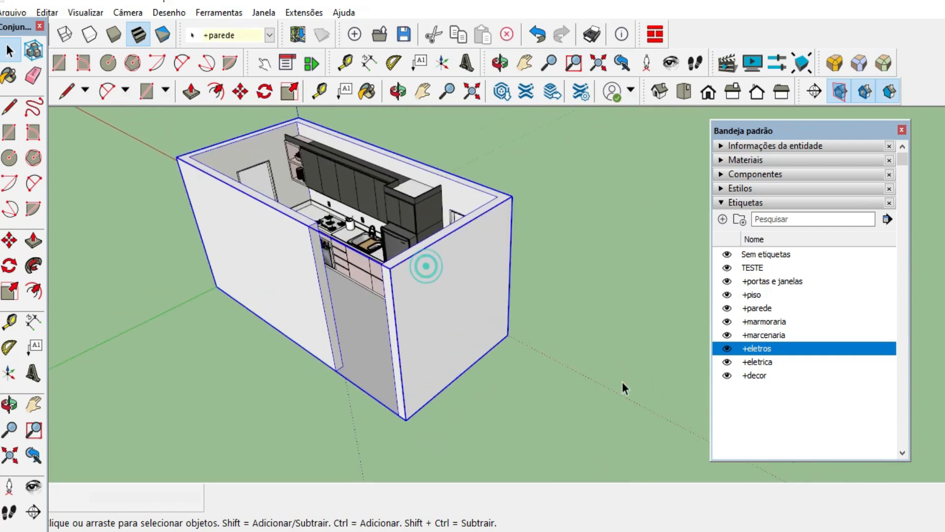
{"action": "scroll", "coordinate": [621, 381], "scroll_direction": "down", "scroll_amount": 3}
{"action": "scroll", "coordinate": [474, 275], "scroll_direction": "up", "scroll_amount": 5}
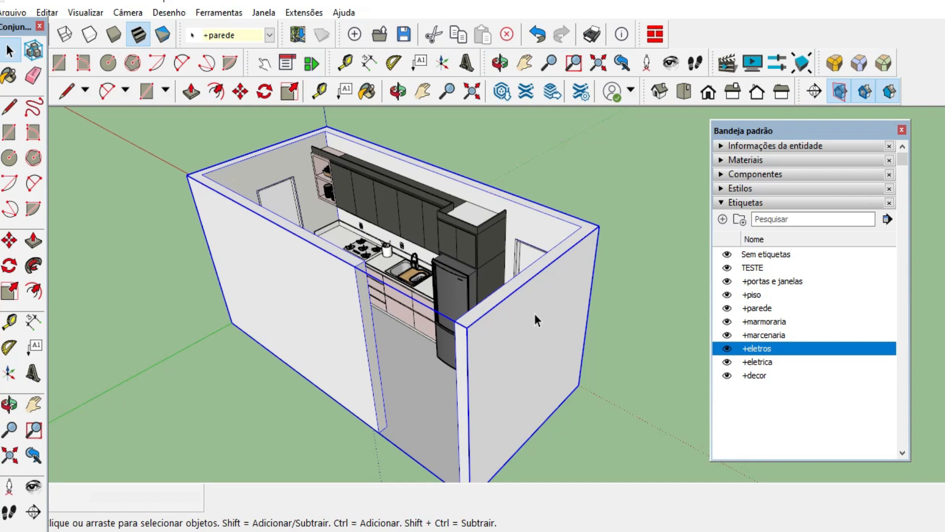
Hide every tag from +portas e janelas through +decor, starting with +parede.
{"action": "left_click_drag", "start_coordinate": [754, 129], "coordinate": [715, 130]}
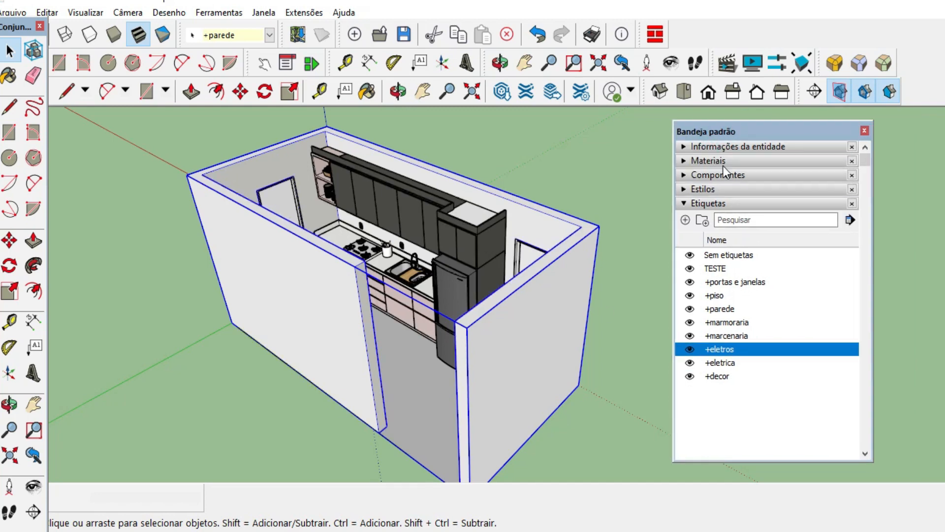
{"action": "left_click", "coordinate": [690, 309]}
{"action": "middle_click_drag", "start_coordinate": [612, 344], "coordinate": [645, 329]}
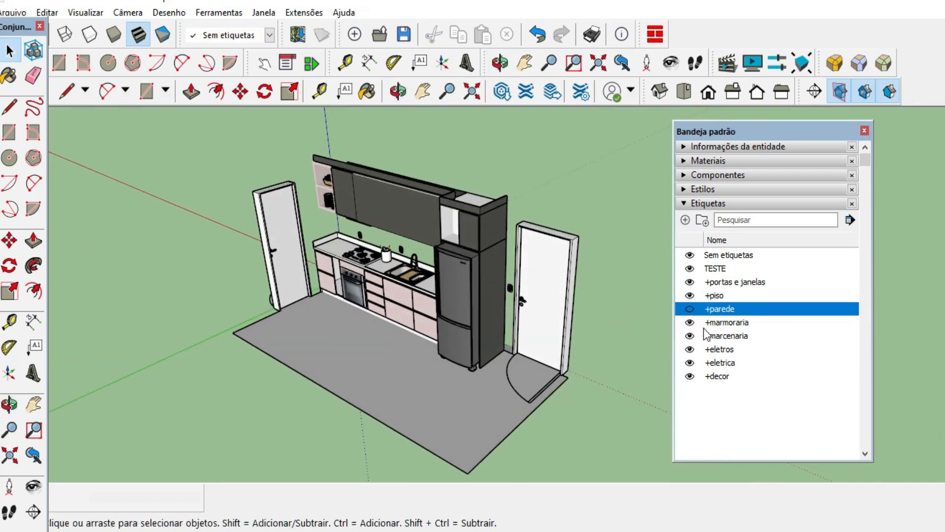
{"action": "left_click", "coordinate": [689, 322]}
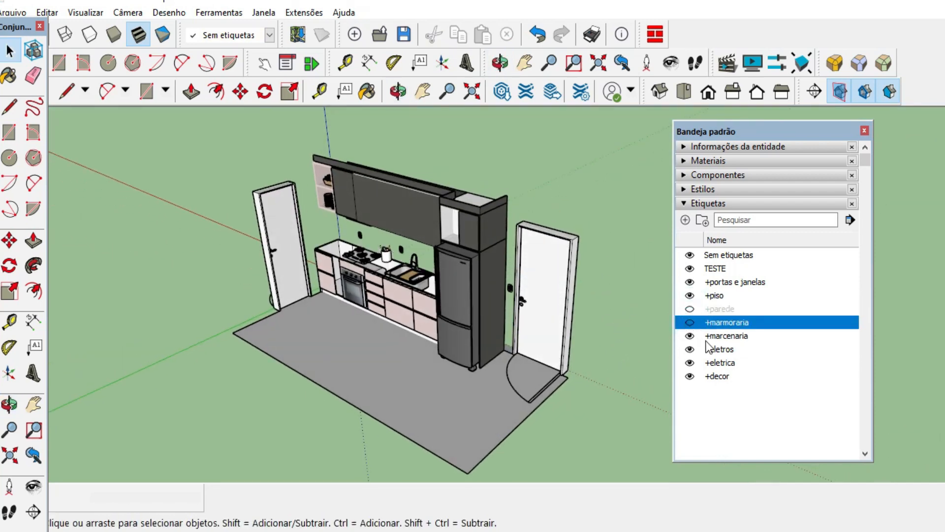
{"action": "left_click", "coordinate": [690, 336]}
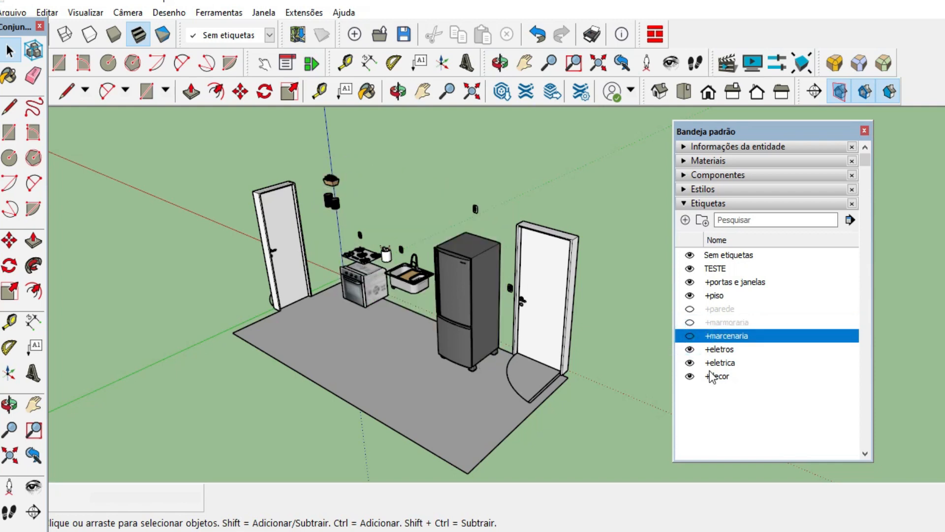
{"action": "left_click", "coordinate": [690, 349]}
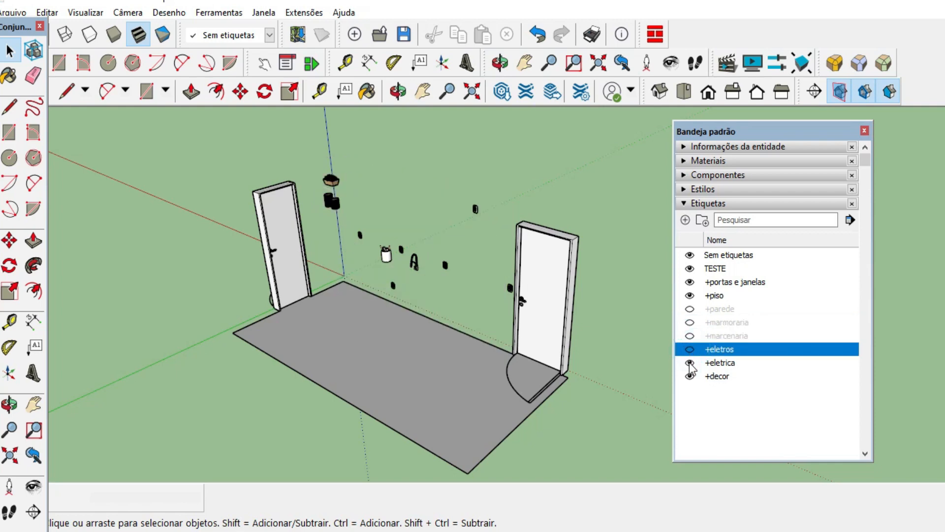
{"action": "left_click", "coordinate": [690, 296]}
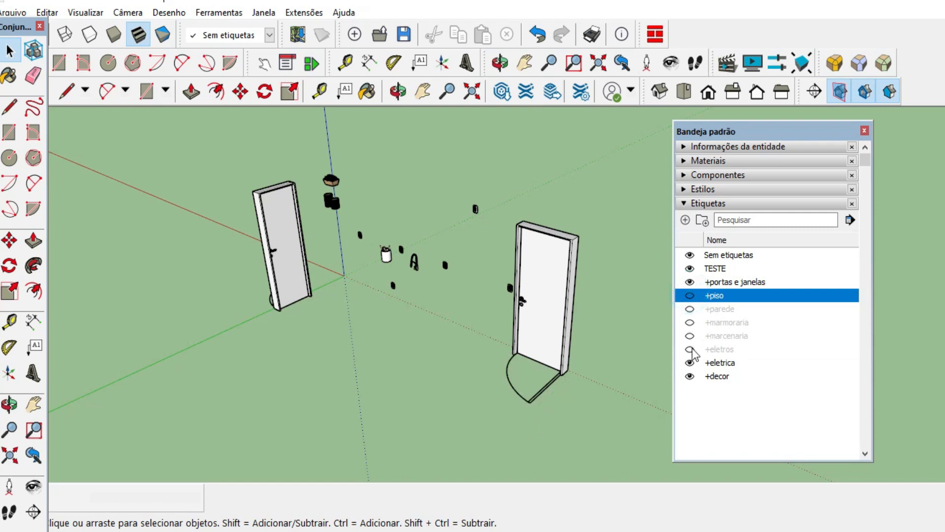
{"action": "left_click", "coordinate": [690, 363]}
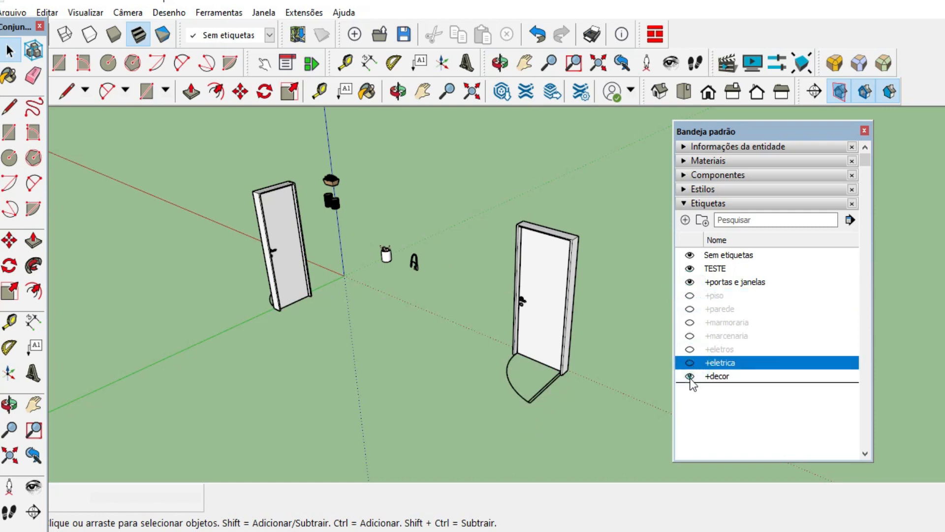
{"action": "left_click", "coordinate": [689, 377]}
{"action": "left_click", "coordinate": [689, 282]}
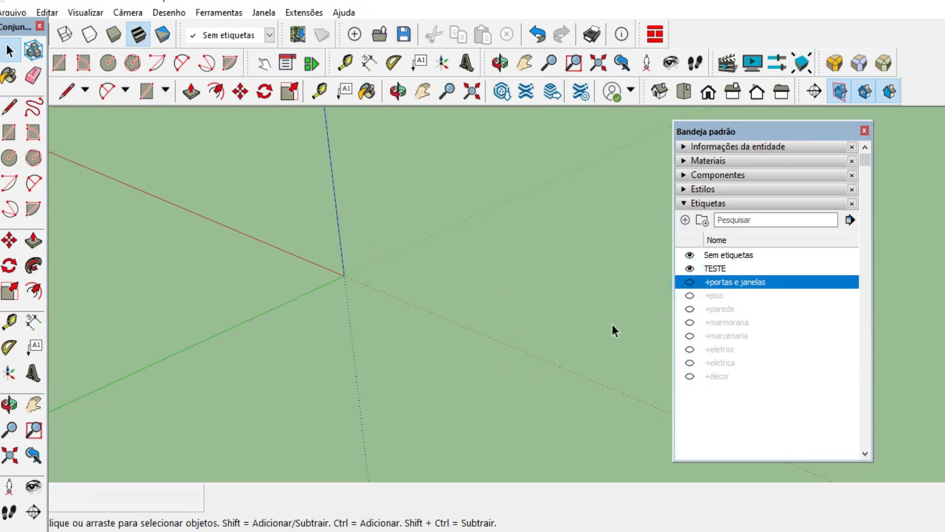
{"action": "middle_click_drag", "start_coordinate": [614, 329], "coordinate": [556, 261]}
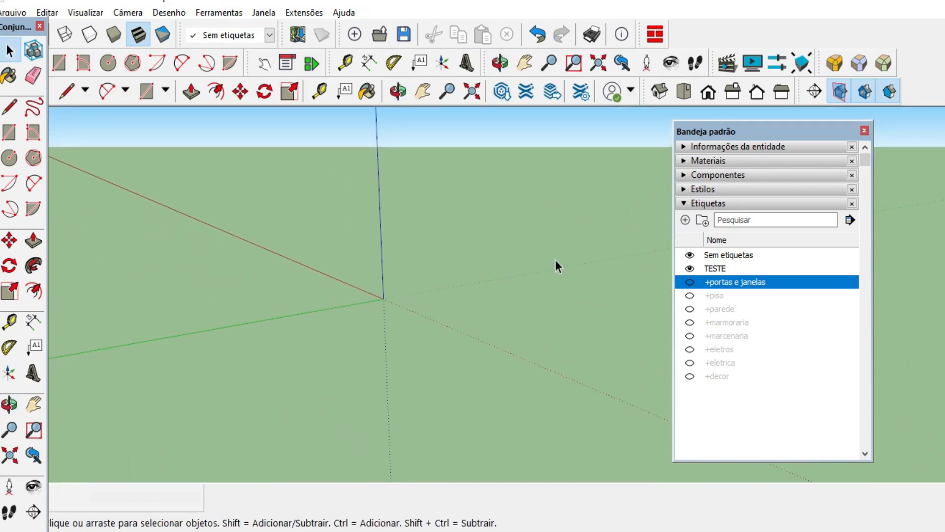
Make all the hidden tags visible again, from +portas e janelas through +decor.
{"action": "left_click", "coordinate": [690, 282]}
{"action": "left_click", "coordinate": [689, 296]}
{"action": "left_click", "coordinate": [690, 309]}
{"action": "left_click", "coordinate": [690, 322]}
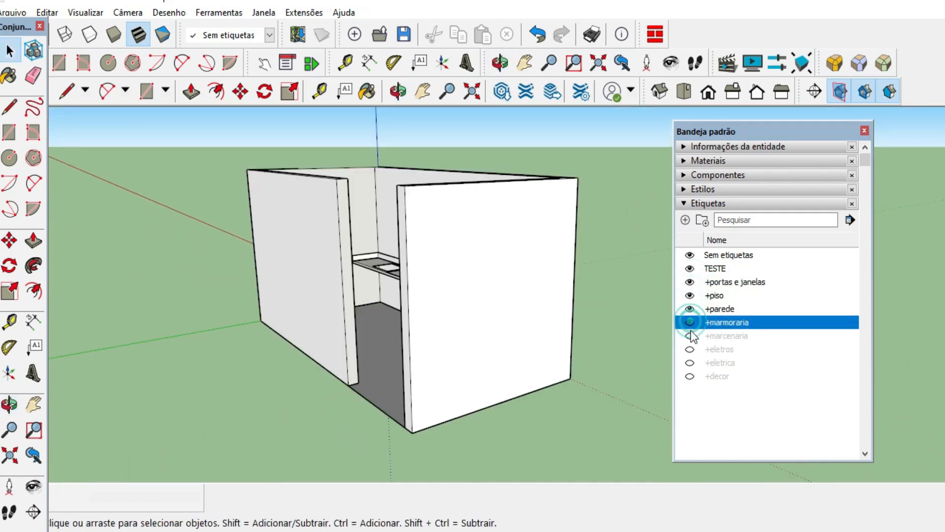
{"action": "left_click", "coordinate": [689, 335]}
{"action": "left_click", "coordinate": [689, 349]}
{"action": "left_click", "coordinate": [690, 363]}
{"action": "left_click", "coordinate": [689, 375]}
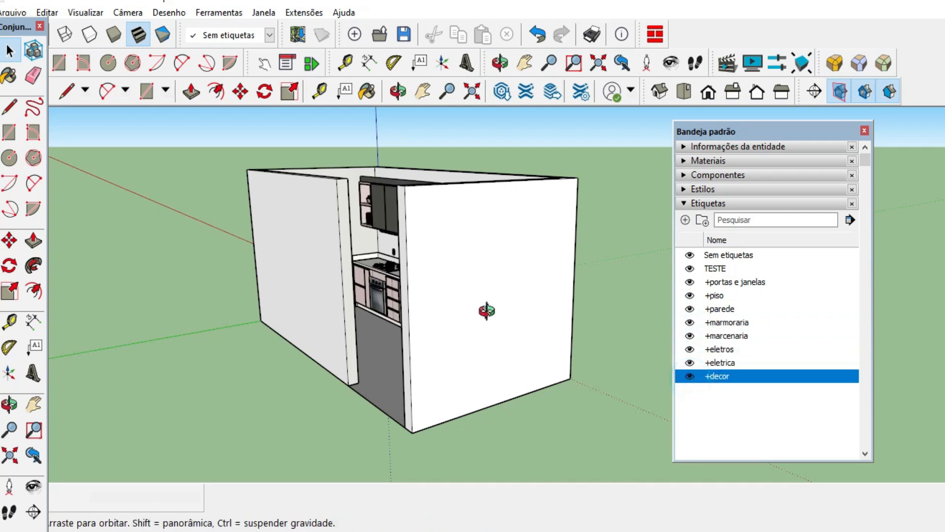
Draw a square about 1339 mm by 1339 mm on the ground beside the kitchen.
{"action": "middle_click_drag", "start_coordinate": [486, 310], "coordinate": [388, 300]}
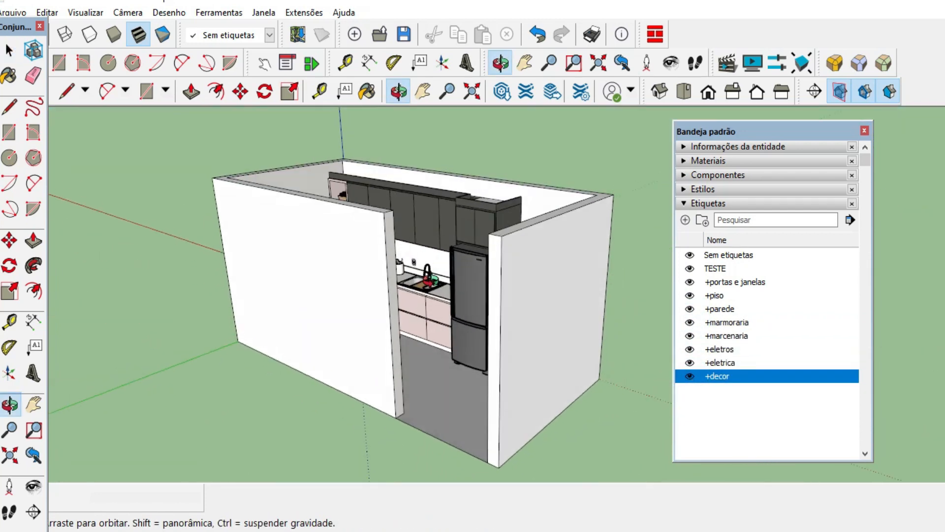
{"action": "scroll", "coordinate": [291, 216], "scroll_direction": "down", "scroll_amount": 4}
{"action": "left_click", "coordinate": [146, 92]}
{"action": "scroll", "coordinate": [534, 384], "scroll_direction": "up", "scroll_amount": 3}
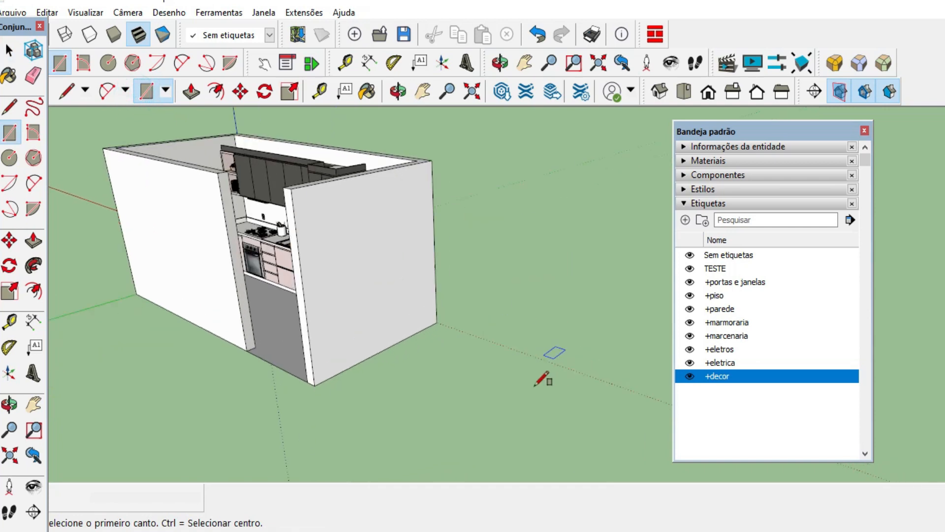
{"action": "scroll", "coordinate": [541, 379], "scroll_direction": "up", "scroll_amount": 1}
{"action": "left_click", "coordinate": [455, 349]}
{"action": "left_click", "coordinate": [585, 340]}
{"action": "left_click", "coordinate": [7, 50]}
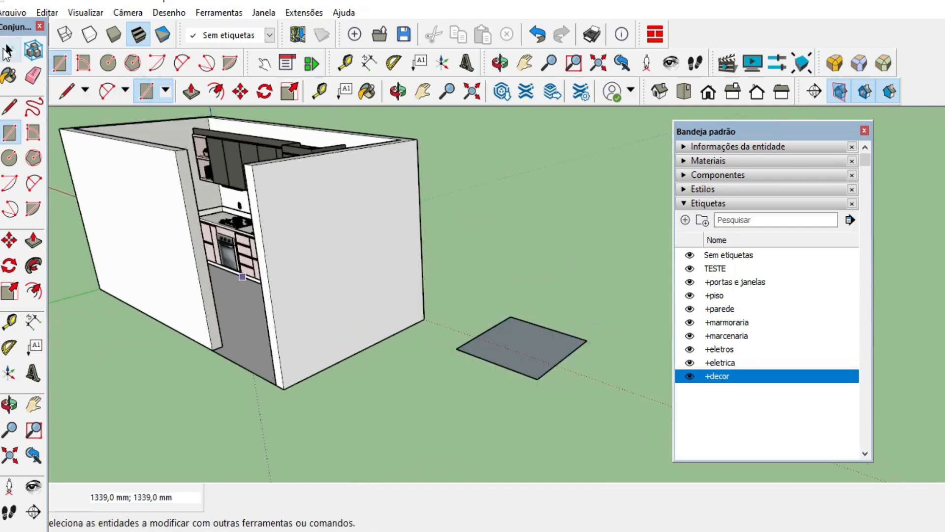
Reverse the face of the ground square so its white front side points up.
{"action": "middle_click_drag", "start_coordinate": [639, 289], "coordinate": [655, 395]}
{"action": "scroll", "coordinate": [613, 424], "scroll_direction": "up", "scroll_amount": 5}
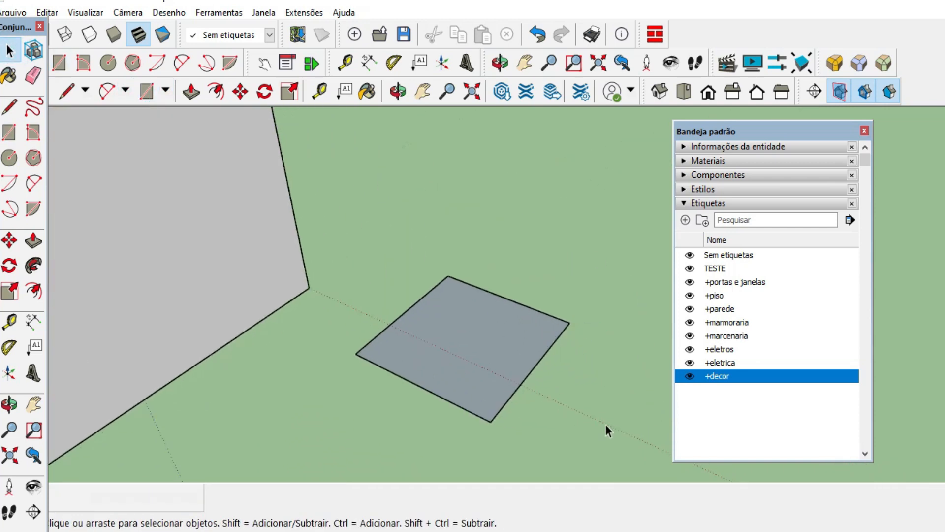
{"action": "scroll", "coordinate": [512, 385], "scroll_direction": "up", "scroll_amount": 1}
{"action": "left_click", "coordinate": [485, 349]}
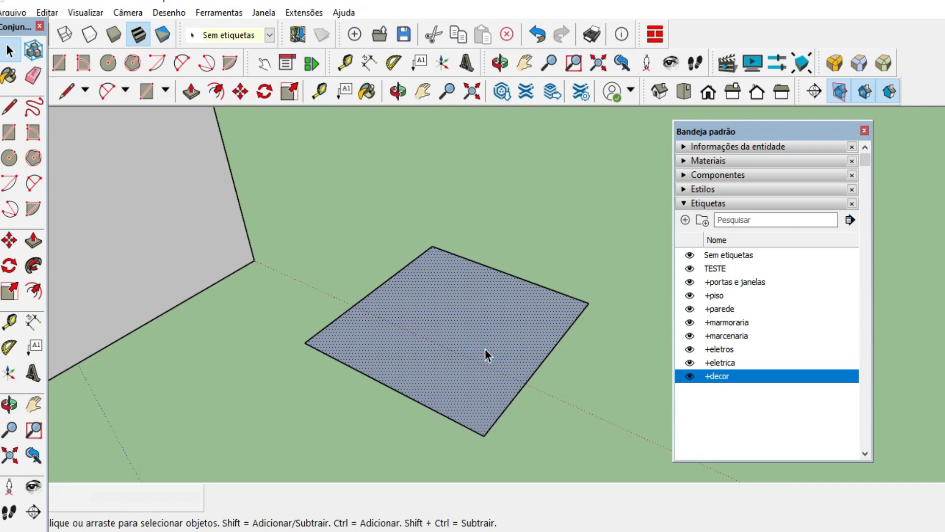
{"action": "right_click", "coordinate": [485, 348]}
{"action": "left_click", "coordinate": [565, 414]}
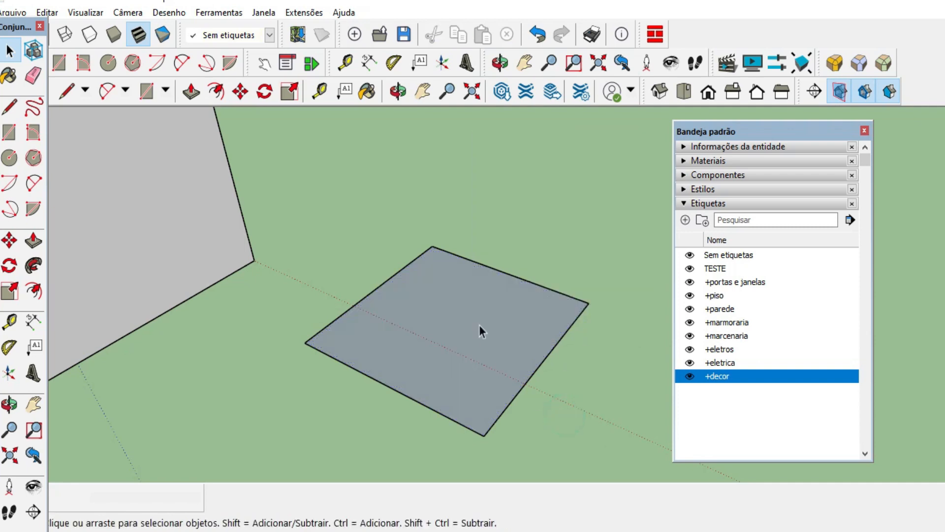
{"action": "right_click", "coordinate": [480, 325]}
{"action": "left_click", "coordinate": [536, 258]}
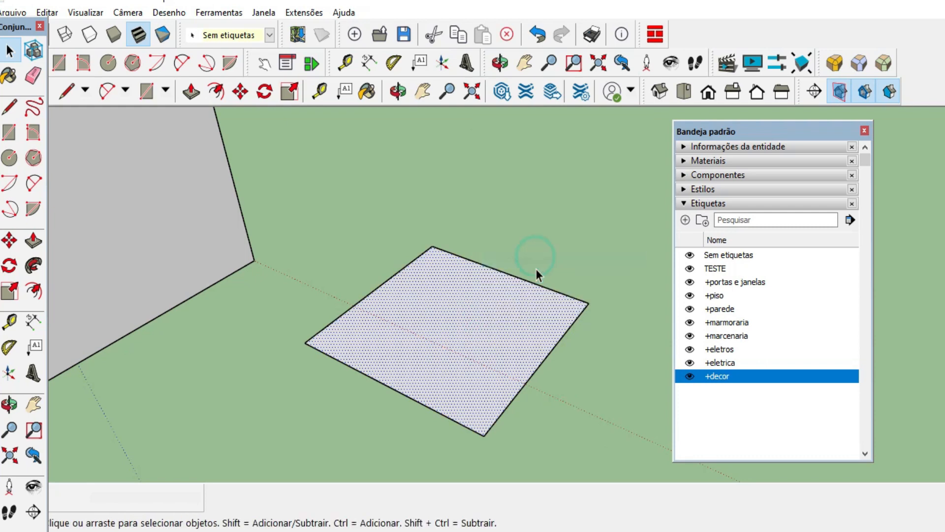
Turn the square beside the kitchen into a group.
{"action": "key", "text": "o"}
{"action": "left_click_drag", "start_coordinate": [497, 369], "coordinate": [509, 422]}
{"action": "key", "text": "space"}
{"action": "scroll", "coordinate": [471, 259], "scroll_direction": "down", "scroll_amount": 2}
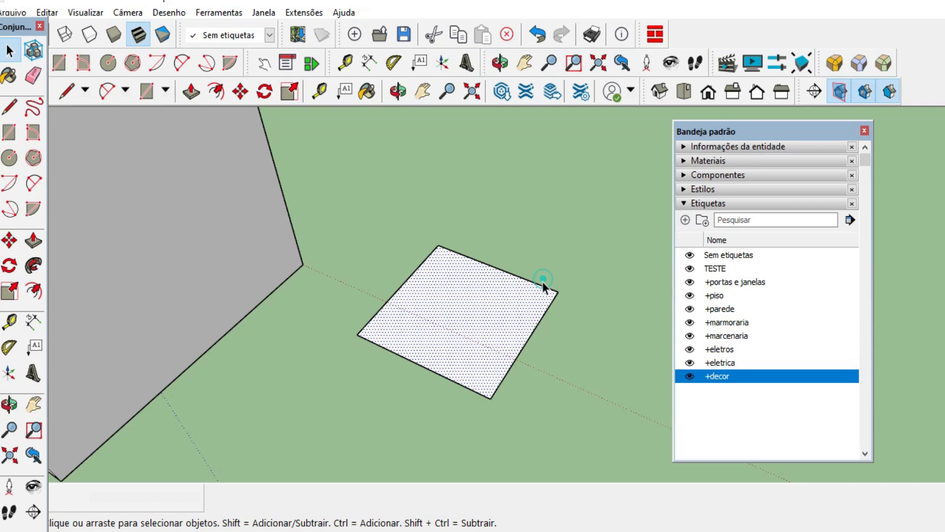
{"action": "right_click", "coordinate": [486, 301]}
{"action": "left_click", "coordinate": [570, 431]}
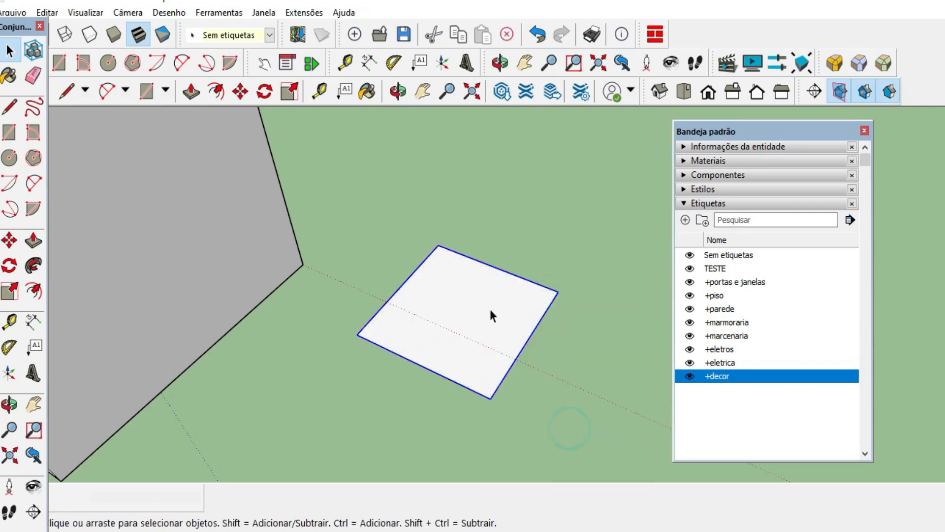
Extrude the square beside the kitchen upward into a box inside its group, and close the group.
{"action": "double_click", "coordinate": [486, 309]}
{"action": "left_click", "coordinate": [191, 92]}
{"action": "left_click", "coordinate": [466, 279]}
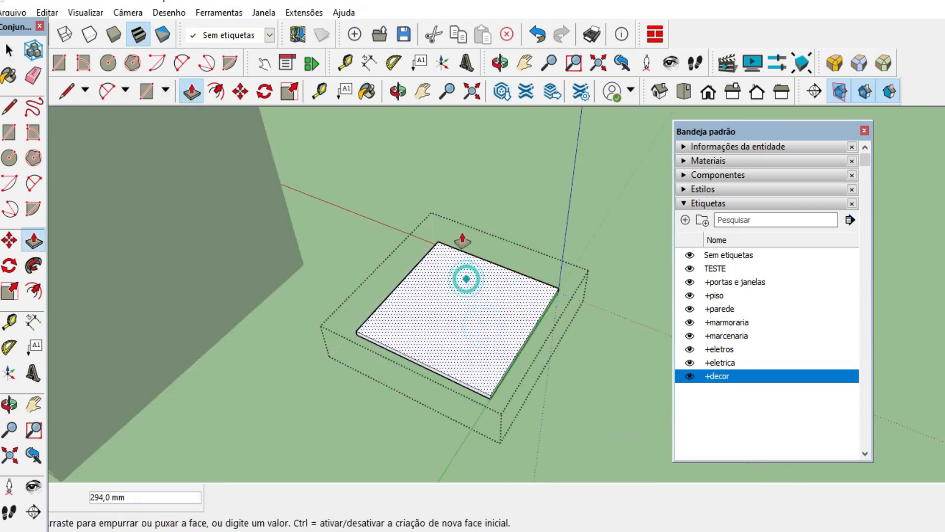
{"action": "left_click", "coordinate": [454, 206]}
{"action": "left_click", "coordinate": [9, 48]}
{"action": "left_click", "coordinate": [315, 121]}
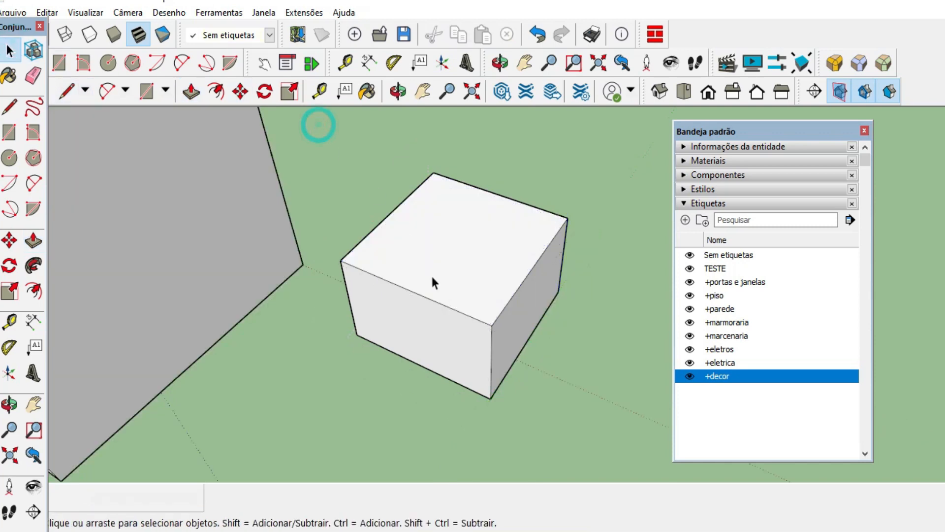
Draw a smaller rectangle in the middle of the box's top face and turn it into its own group.
{"action": "left_click", "coordinate": [475, 268]}
{"action": "middle_click_drag", "start_coordinate": [363, 400], "coordinate": [526, 392]}
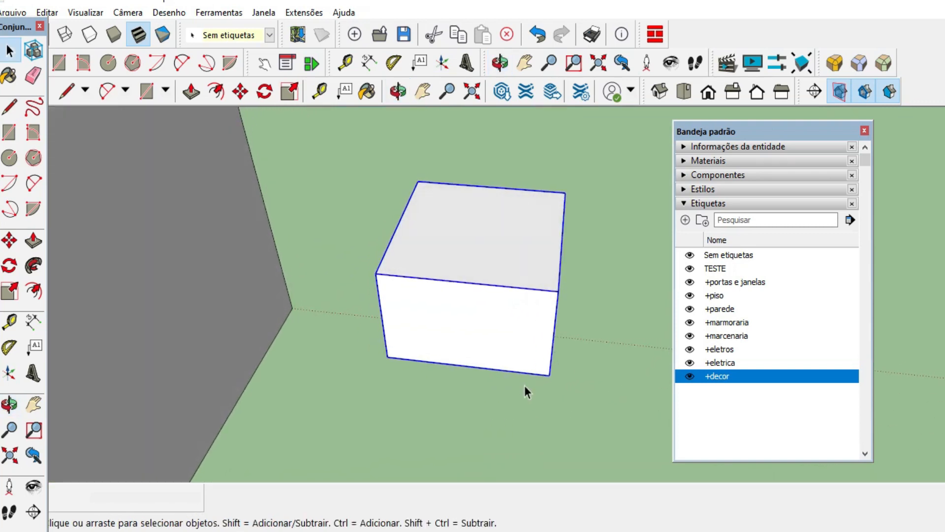
{"action": "scroll", "coordinate": [510, 364], "scroll_direction": "down", "scroll_amount": 5}
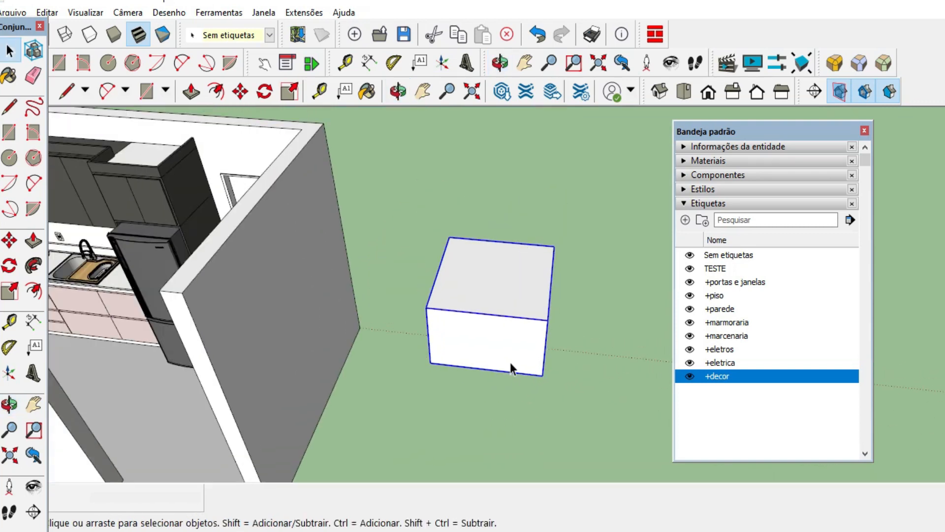
{"action": "scroll", "coordinate": [507, 309], "scroll_direction": "up", "scroll_amount": 6}
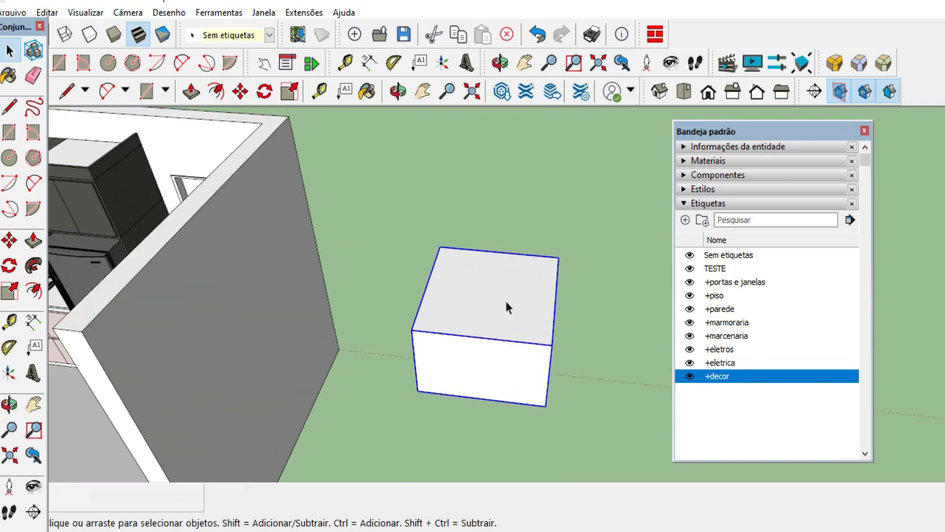
{"action": "scroll", "coordinate": [415, 253], "scroll_direction": "down", "scroll_amount": 3}
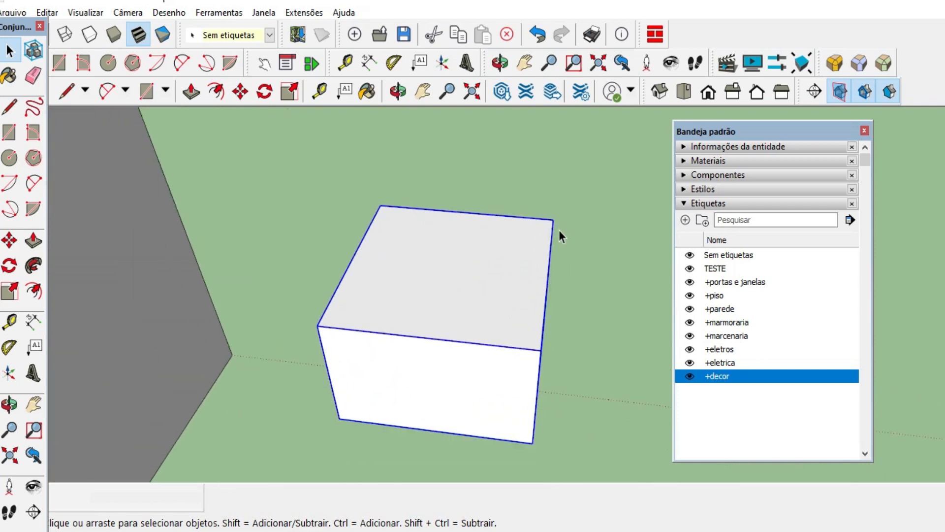
{"action": "left_click", "coordinate": [146, 91]}
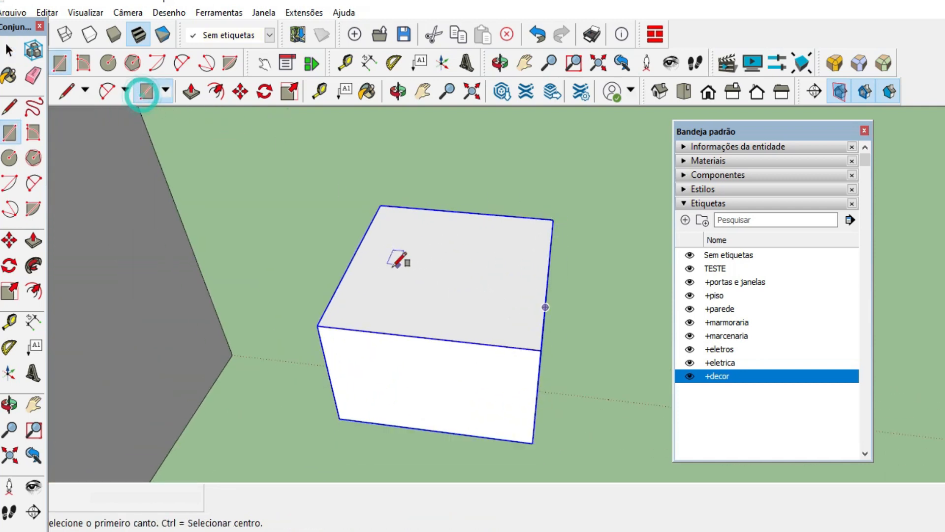
{"action": "left_click", "coordinate": [396, 253]}
{"action": "left_click", "coordinate": [500, 317]}
{"action": "key", "text": "space"}
{"action": "scroll", "coordinate": [492, 315], "scroll_direction": "up", "scroll_amount": 3}
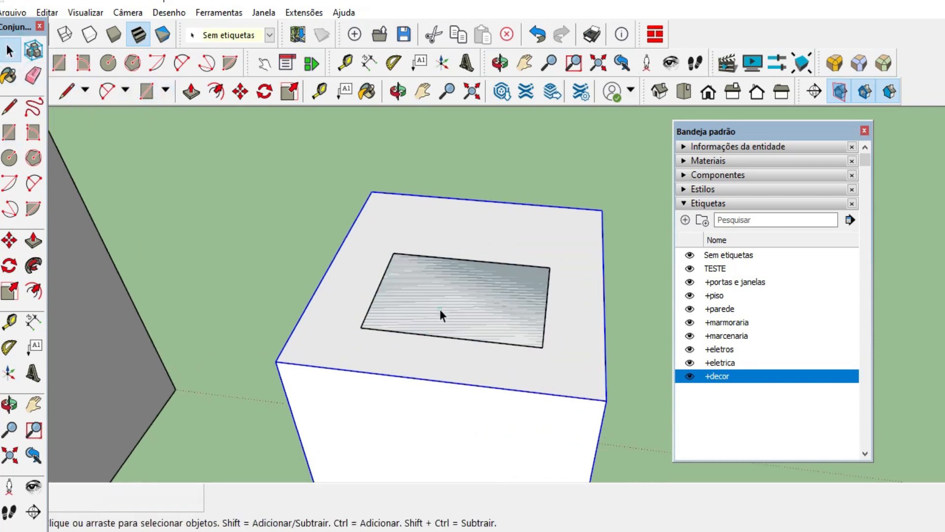
{"action": "right_click", "coordinate": [441, 310]}
{"action": "left_click", "coordinate": [500, 438]}
Extrude the small rectangle upward about 422 mm inside its group, and close the group.
{"action": "scroll", "coordinate": [459, 295], "scroll_direction": "down", "scroll_amount": 2}
{"action": "double_click", "coordinate": [460, 295]}
{"action": "left_click", "coordinate": [426, 284]}
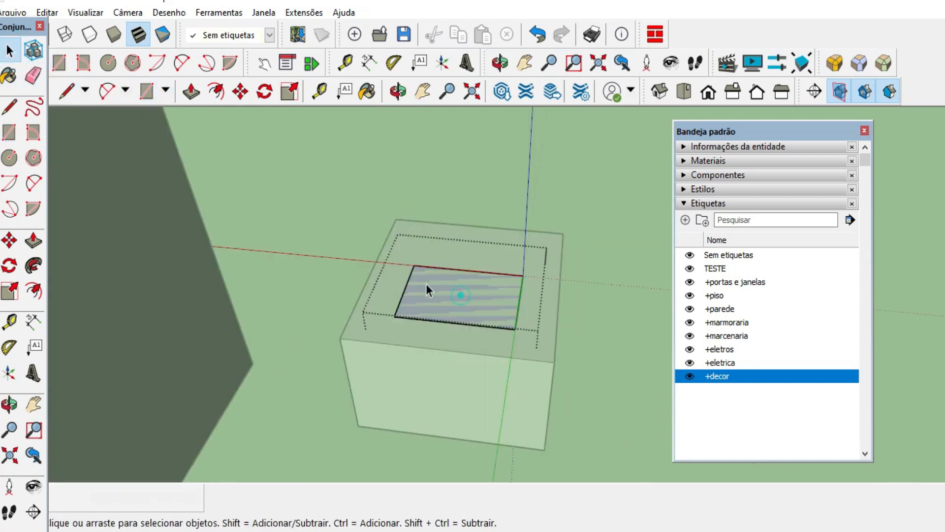
{"action": "left_click", "coordinate": [185, 93]}
{"action": "left_click", "coordinate": [460, 295]}
{"action": "left_click", "coordinate": [449, 201]}
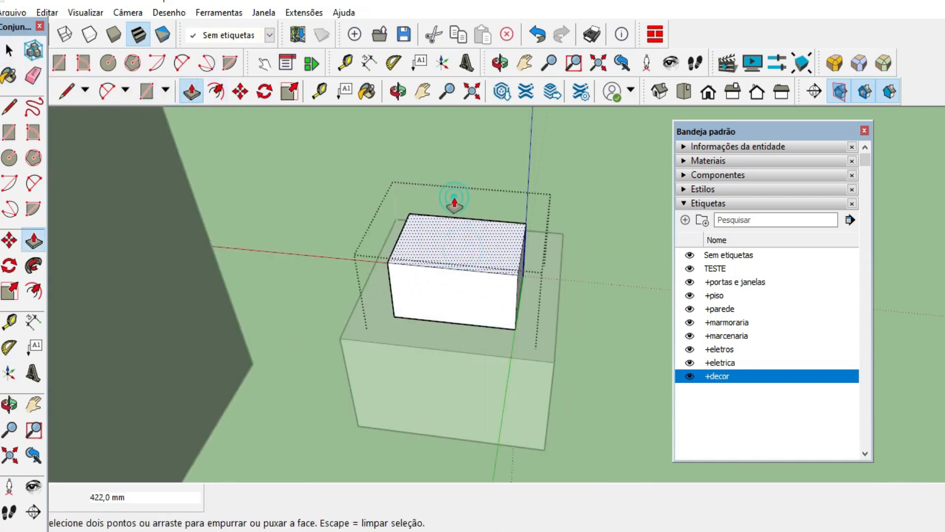
{"action": "key", "text": "space"}
{"action": "left_click", "coordinate": [452, 194]}
{"action": "scroll", "coordinate": [471, 314], "scroll_direction": "down", "scroll_amount": 2}
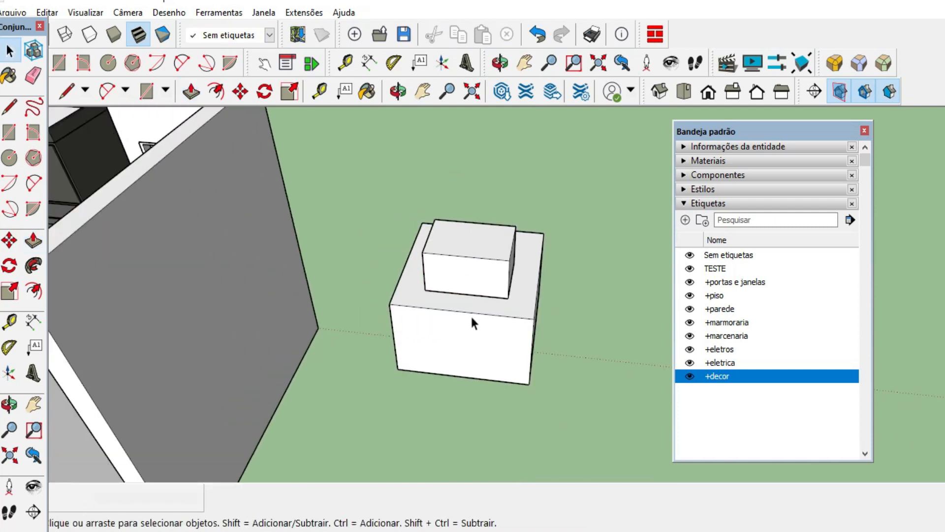
Try moving the small upper box about 988 mm sideways off the large box, and undo the move.
{"action": "left_click", "coordinate": [471, 316]}
{"action": "left_click", "coordinate": [476, 271]}
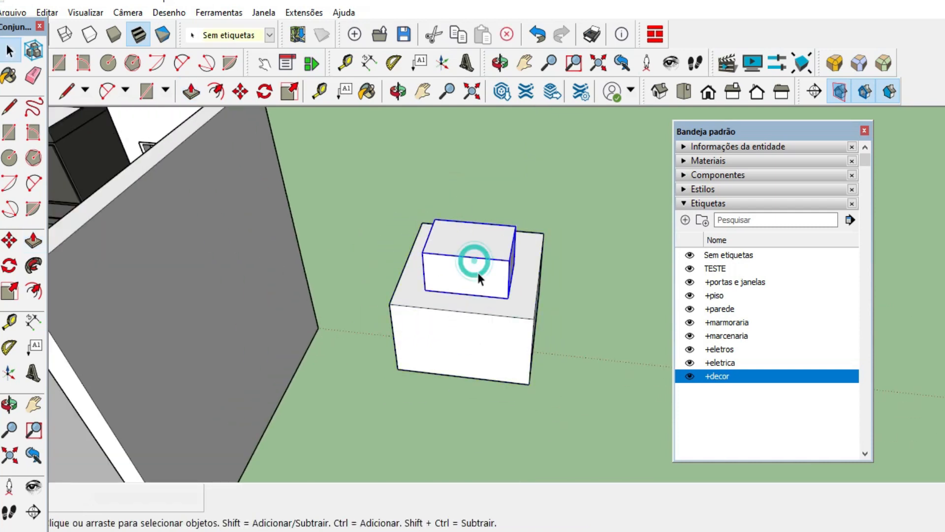
{"action": "left_click", "coordinate": [240, 91]}
{"action": "left_click", "coordinate": [472, 312]}
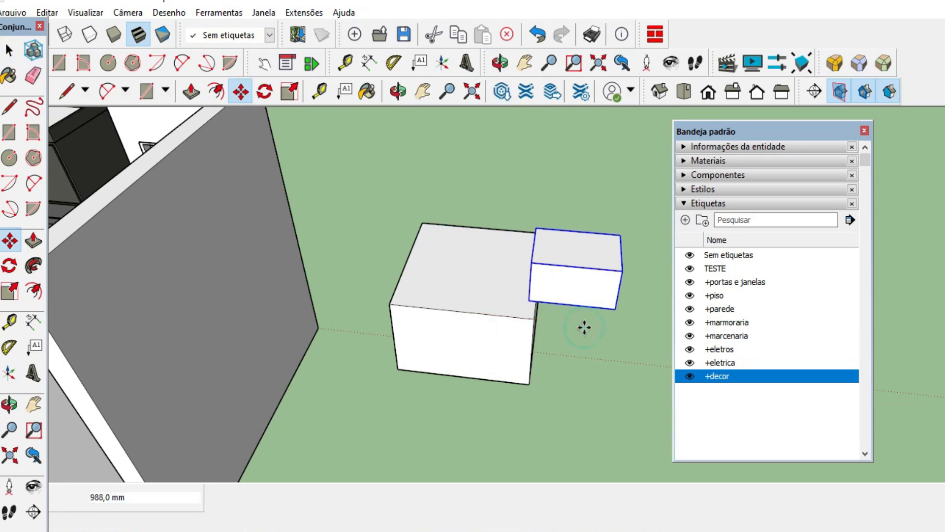
{"action": "left_click", "coordinate": [583, 327]}
{"action": "key", "text": "ctrl+z"}
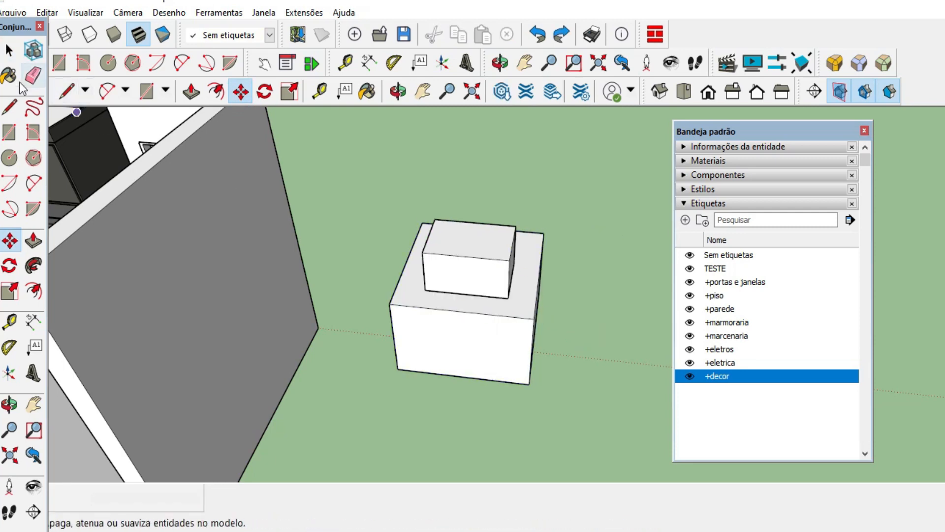
{"action": "left_click", "coordinate": [9, 50]}
Select kitchen pieces such as the refrigerator and both sample boxes in turn to check which tag each one has.
{"action": "middle_click_drag", "start_coordinate": [589, 288], "coordinate": [534, 338]}
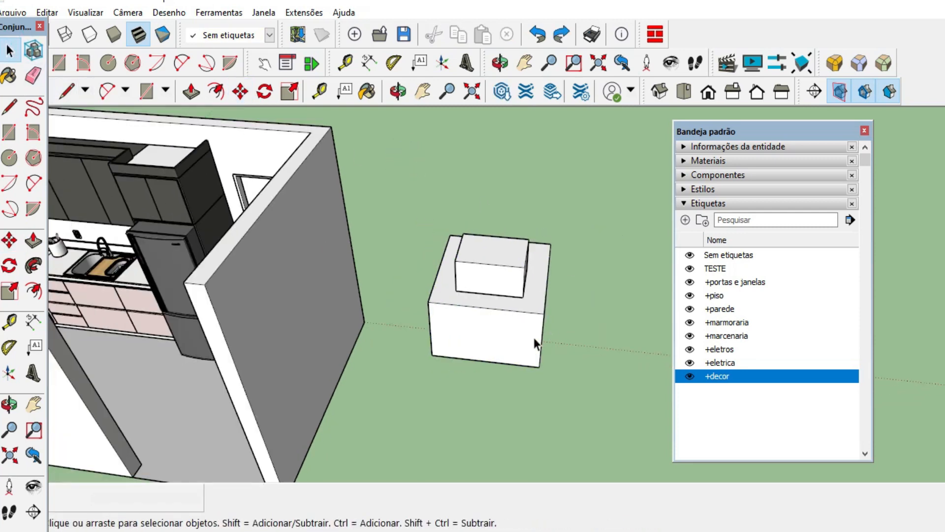
{"action": "left_click", "coordinate": [529, 329]}
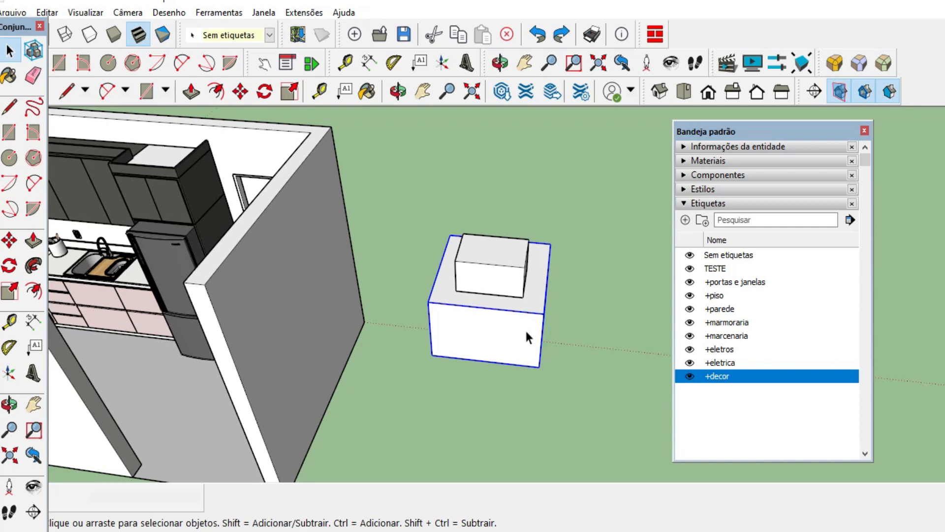
{"action": "left_click", "coordinate": [558, 228]}
{"action": "middle_click_drag", "start_coordinate": [595, 320], "coordinate": [415, 336]}
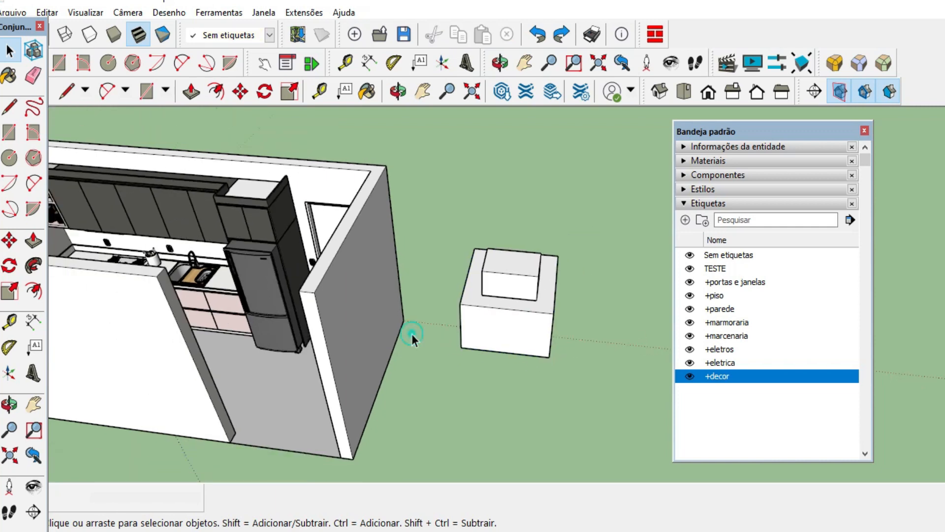
{"action": "left_click", "coordinate": [348, 302]}
{"action": "left_click", "coordinate": [313, 205]}
{"action": "left_click", "coordinate": [259, 204]}
{"action": "left_click", "coordinate": [261, 274]}
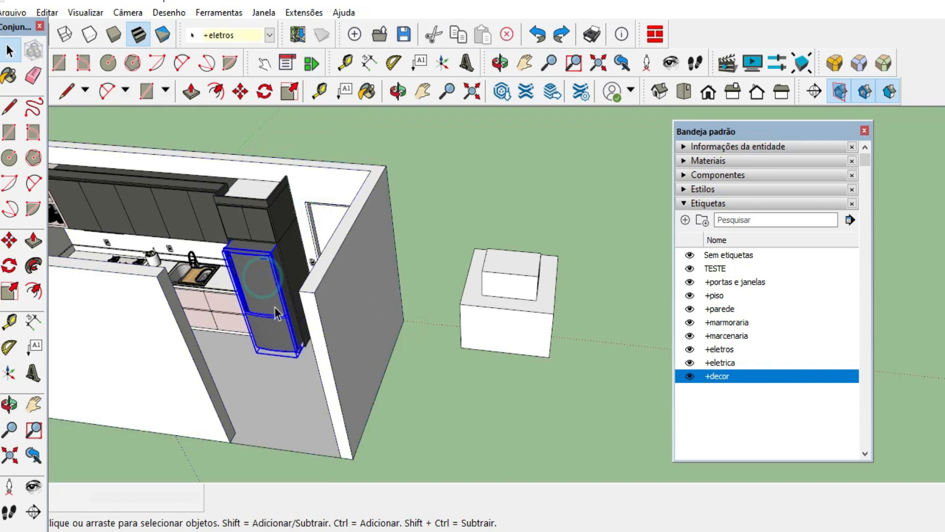
{"action": "left_click", "coordinate": [182, 219]}
{"action": "left_click", "coordinate": [527, 225]}
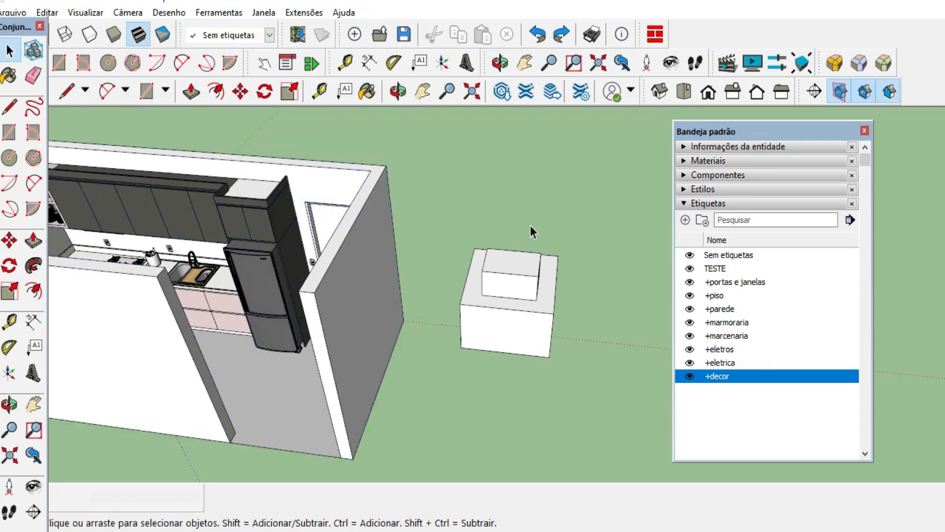
{"action": "scroll", "coordinate": [542, 280], "scroll_direction": "up", "scroll_amount": 5}
{"action": "middle_click_drag", "start_coordinate": [542, 280], "coordinate": [524, 226]}
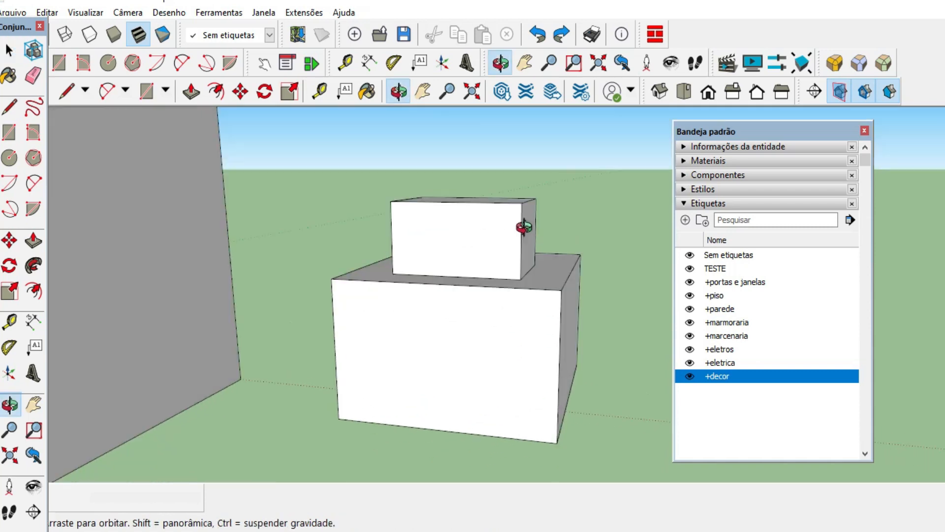
{"action": "left_click_drag", "start_coordinate": [524, 227], "coordinate": [574, 254]}
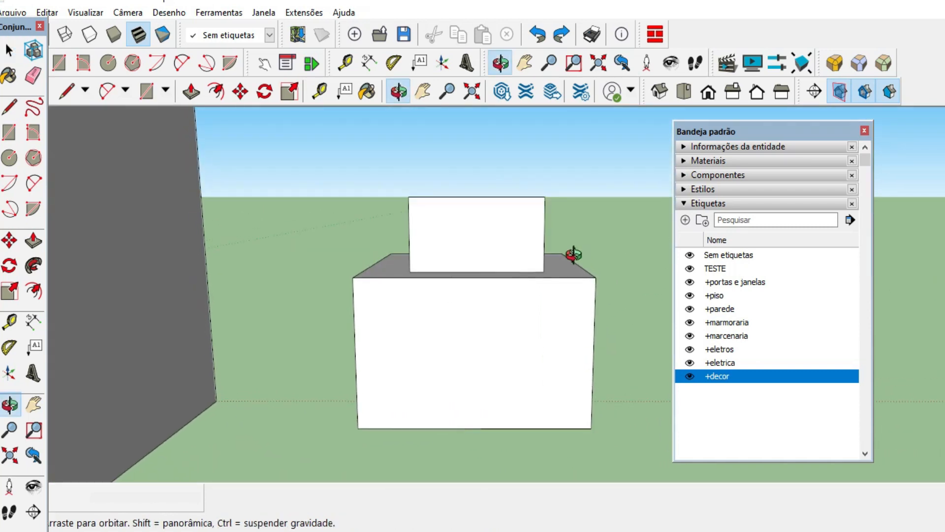
{"action": "key", "text": "space"}
{"action": "left_click", "coordinate": [485, 246]}
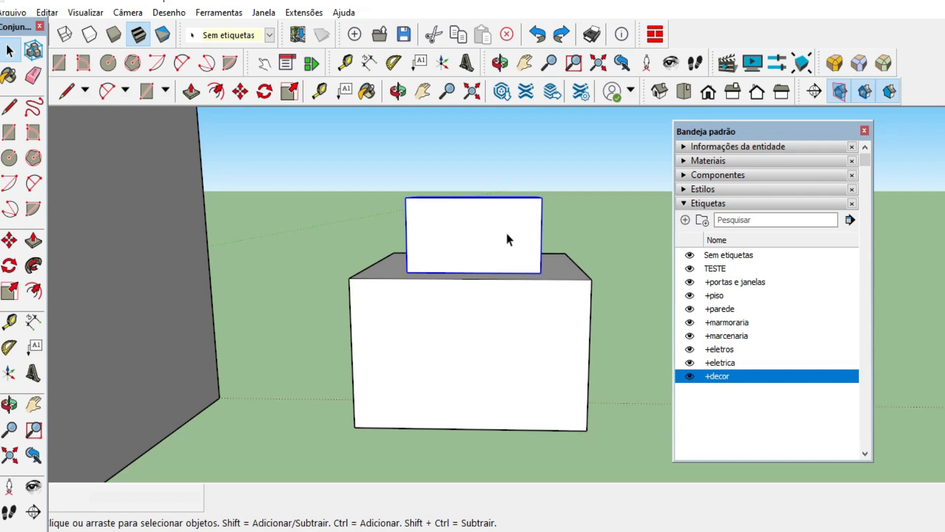
{"action": "left_click", "coordinate": [502, 321]}
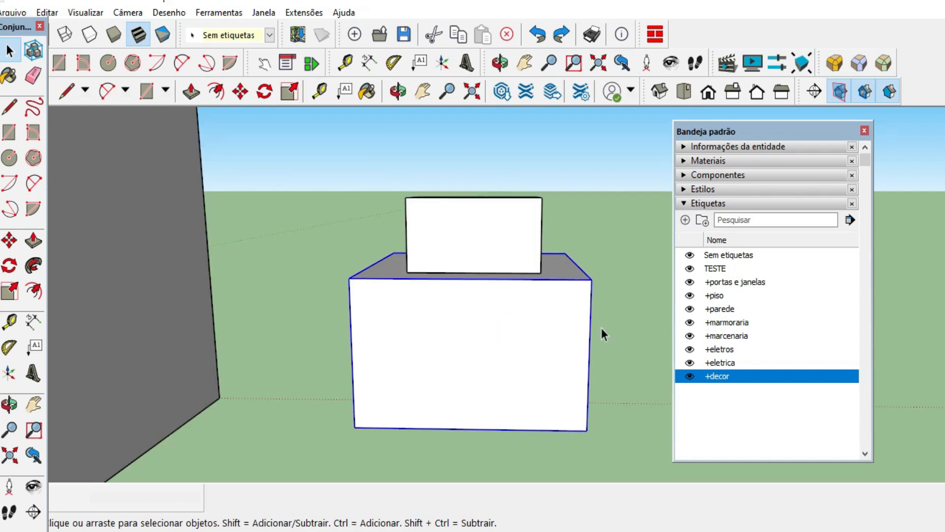
Delete the TESTE tag from the tag list.
{"action": "left_click", "coordinate": [728, 266]}
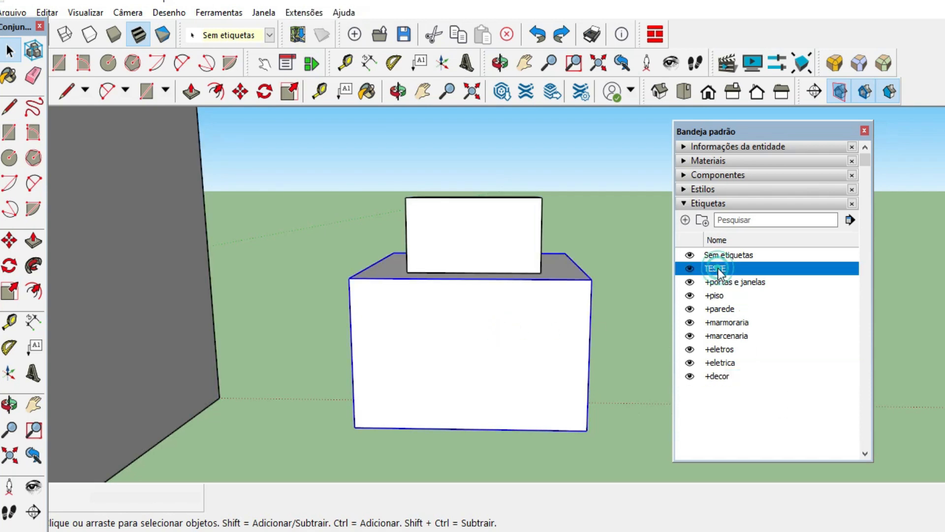
{"action": "right_click", "coordinate": [720, 231]}
{"action": "left_click", "coordinate": [790, 300]}
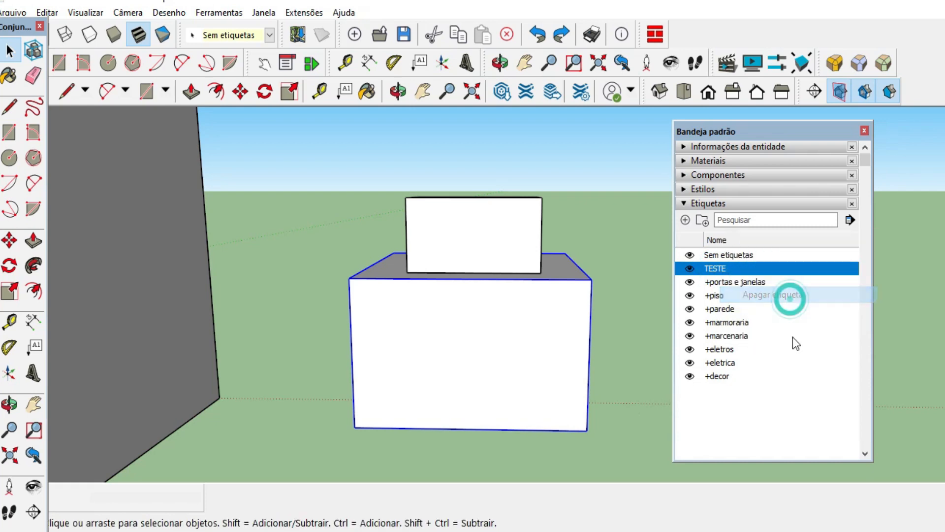
Create two new tags named TESTE1 and TESTE2.
{"action": "left_click", "coordinate": [685, 219]}
{"action": "type", "text": "TESTE1"}
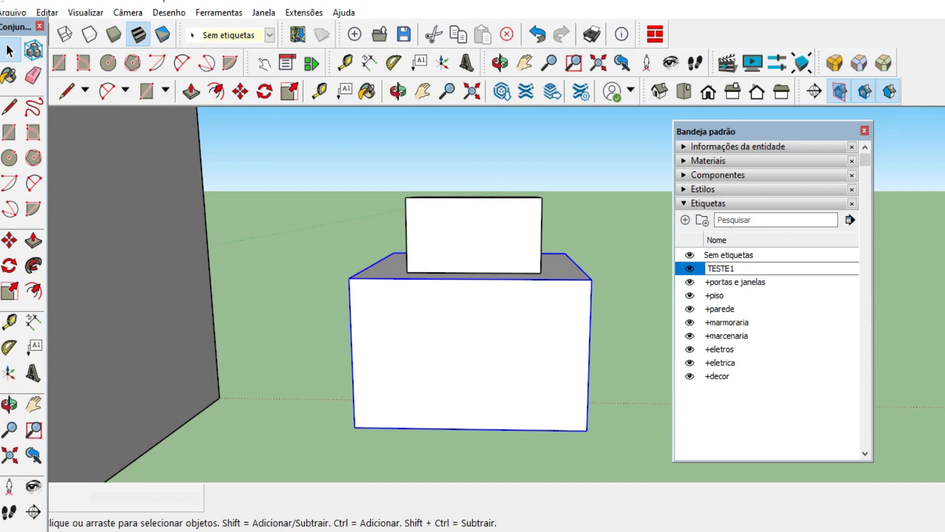
{"action": "key", "text": "Return"}
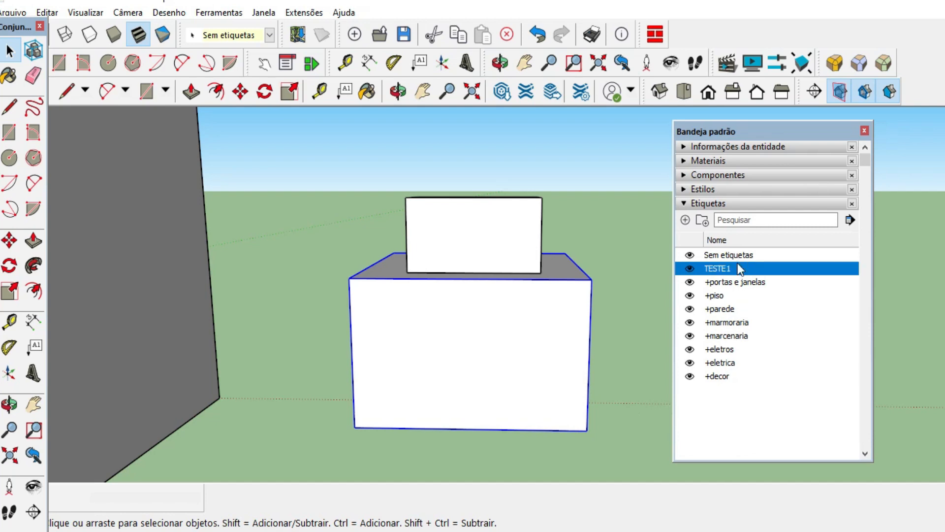
{"action": "left_click", "coordinate": [685, 220]}
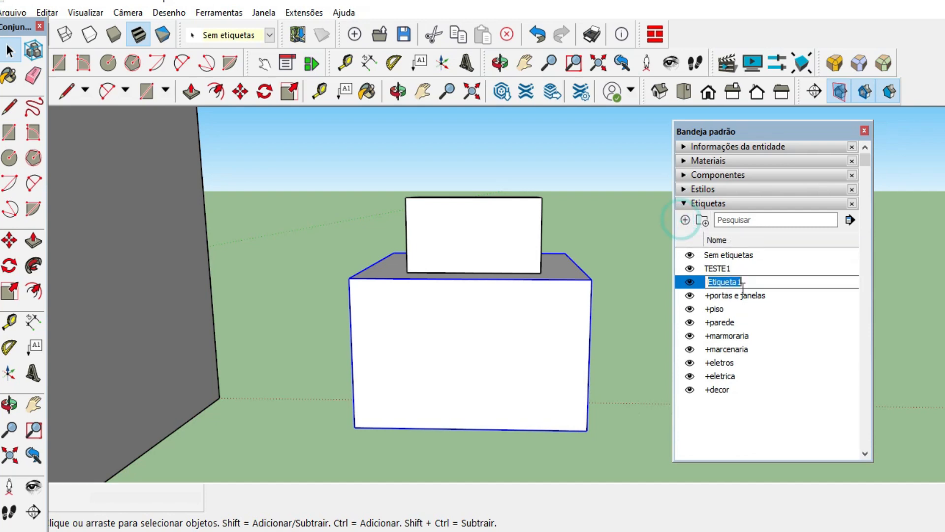
{"action": "type", "text": "TESTE2"}
{"action": "key", "text": "Return"}
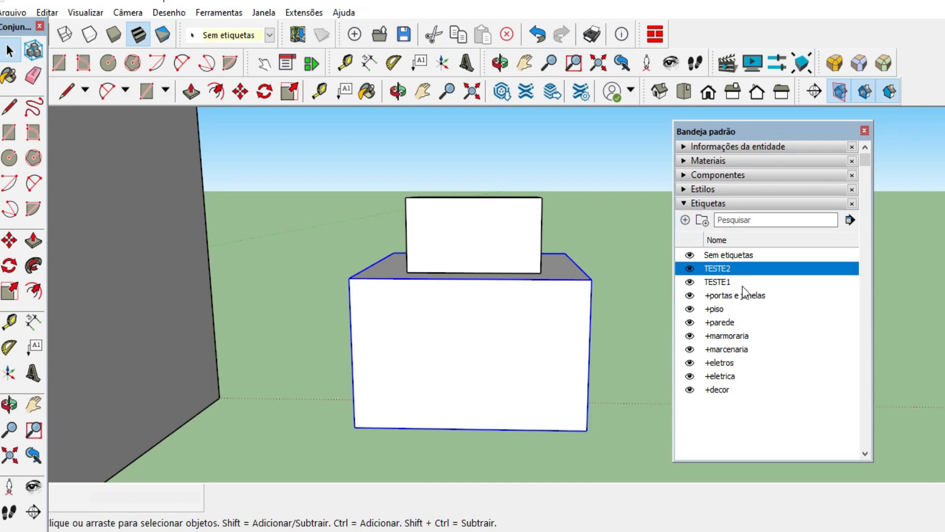
Select the small upper box and the large lower box individually to check their tags, and select both together.
{"action": "scroll", "coordinate": [542, 349], "scroll_direction": "down", "scroll_amount": 3}
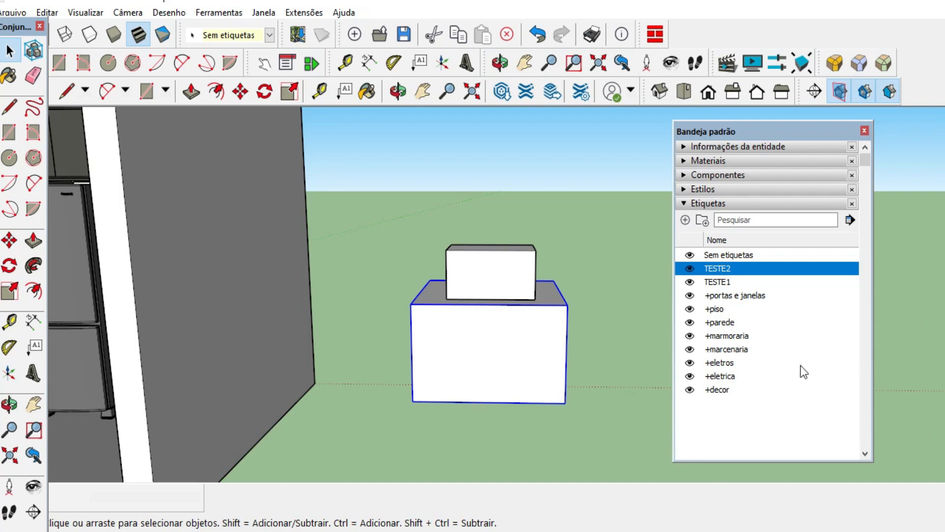
{"action": "left_click", "coordinate": [617, 389]}
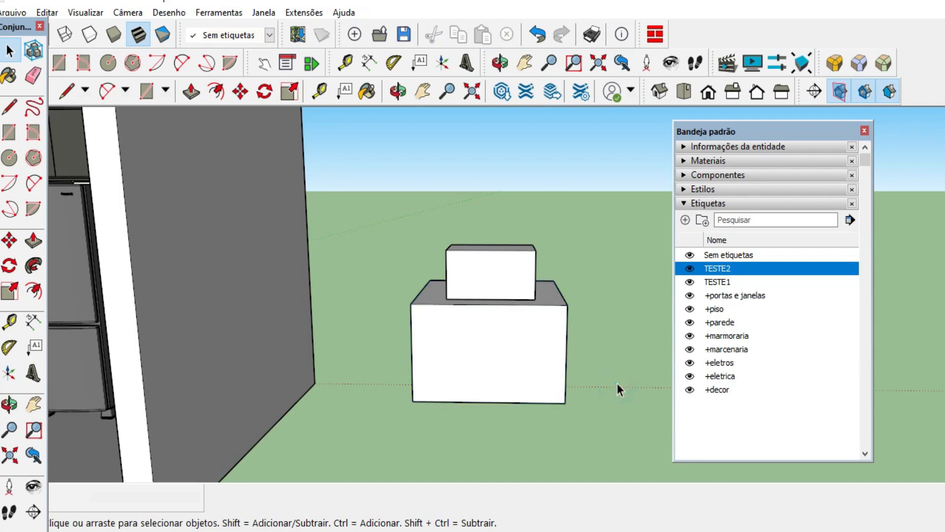
{"action": "middle_click_drag", "start_coordinate": [600, 299], "coordinate": [589, 283]}
{"action": "left_click", "coordinate": [449, 264]}
{"action": "scroll", "coordinate": [468, 229], "scroll_direction": "down", "scroll_amount": 2}
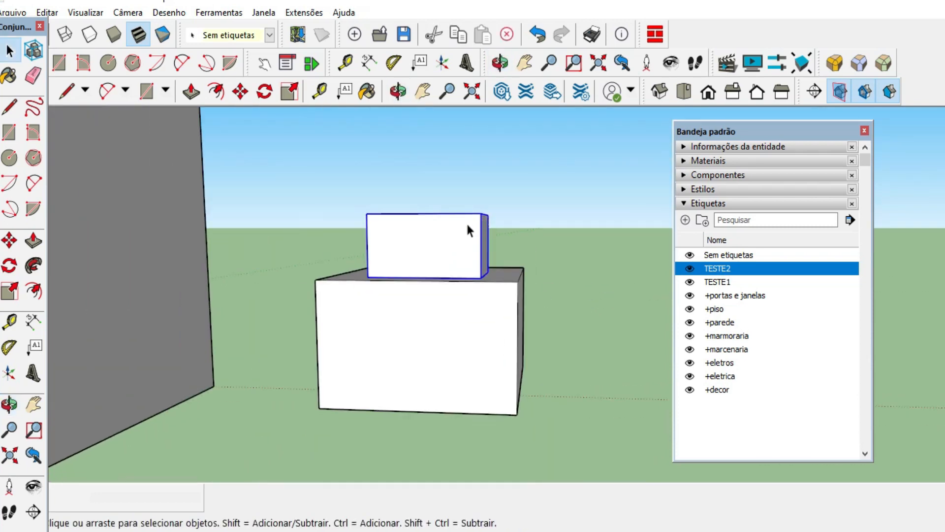
{"action": "left_click", "coordinate": [456, 312]}
{"action": "scroll", "coordinate": [581, 374], "scroll_direction": "down", "scroll_amount": 2}
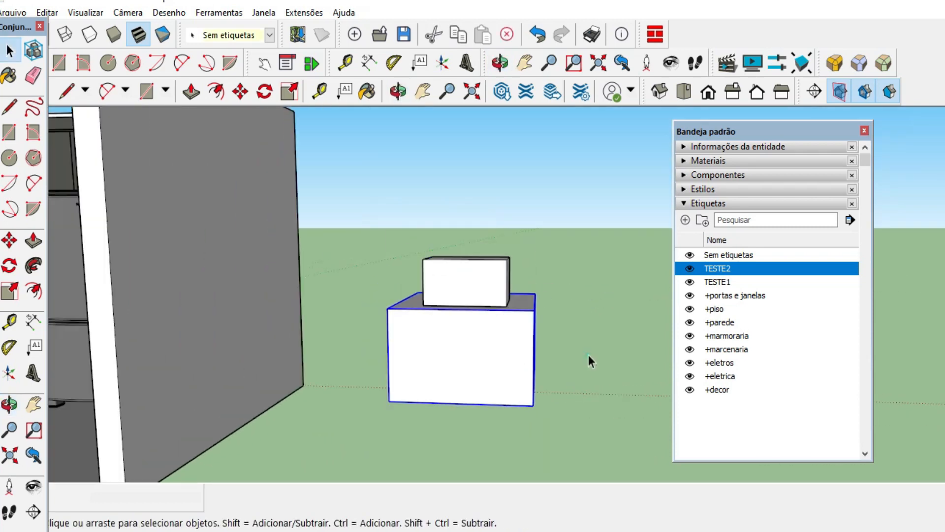
{"action": "left_click", "coordinate": [596, 362]}
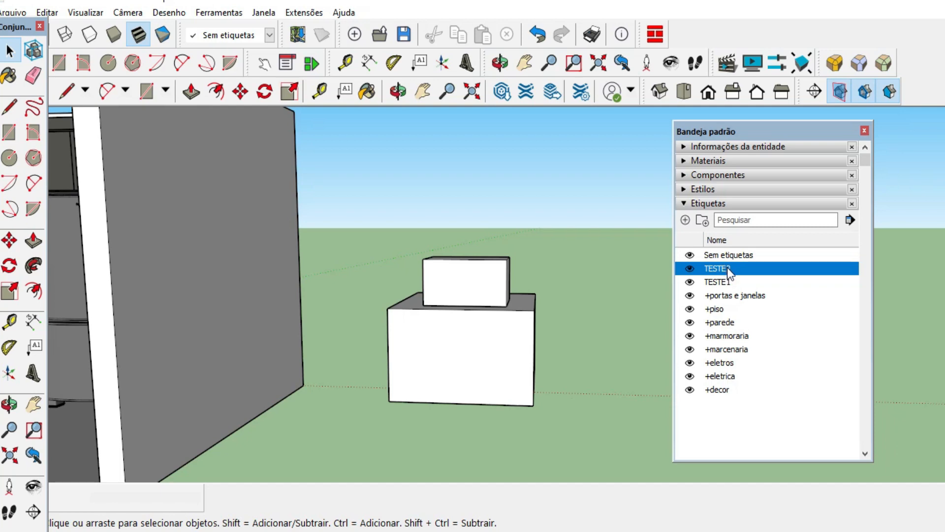
{"action": "left_click_drag", "start_coordinate": [331, 200], "coordinate": [579, 458]}
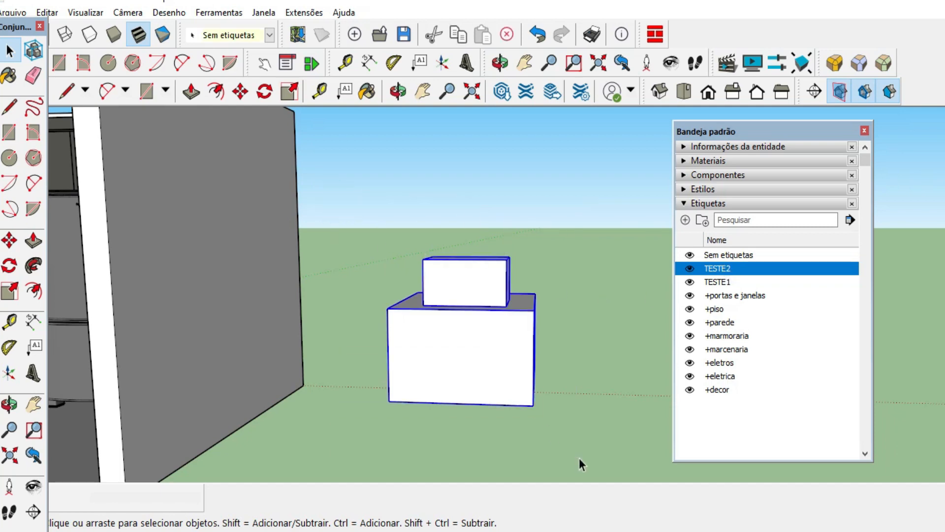
Assign the TESTE1 tag to the small upper box and switch that tag's visibility off and on to test it.
{"action": "left_click", "coordinate": [555, 416]}
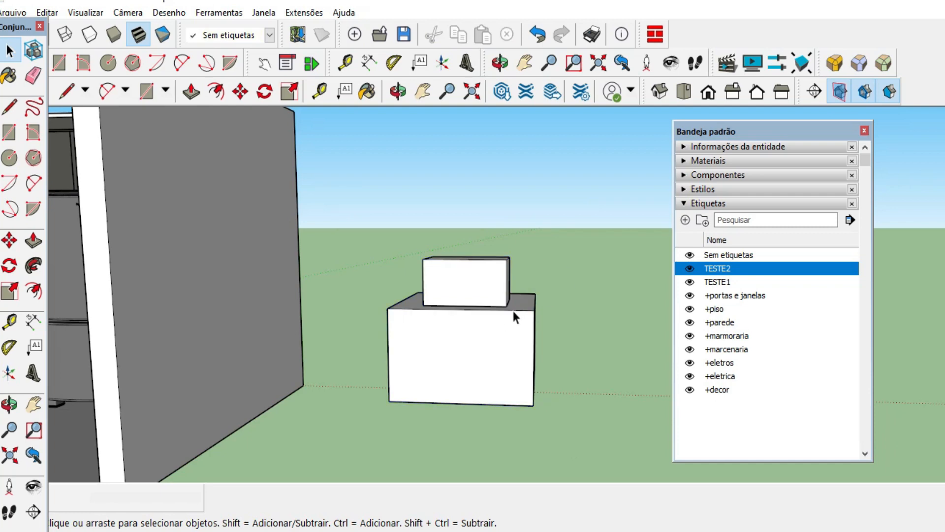
{"action": "scroll", "coordinate": [577, 412], "scroll_direction": "down", "scroll_amount": 3}
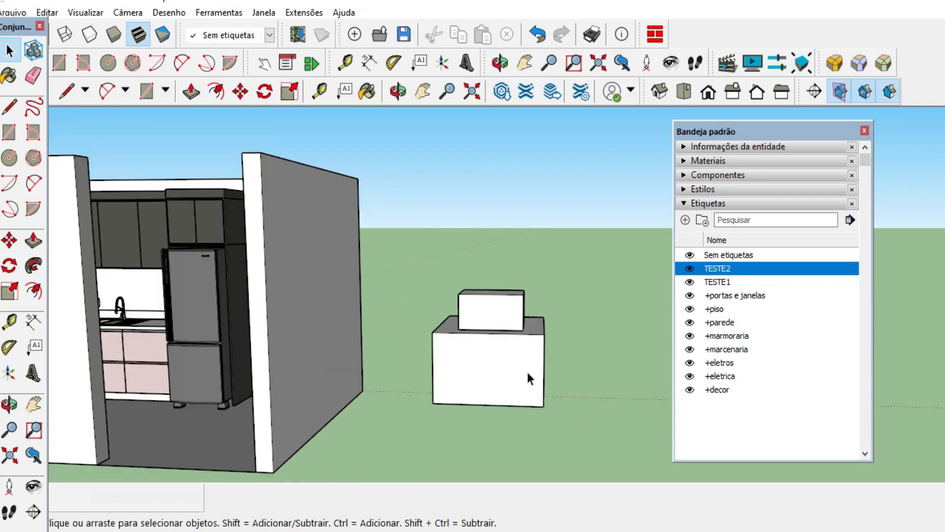
{"action": "scroll", "coordinate": [526, 371], "scroll_direction": "up", "scroll_amount": 3}
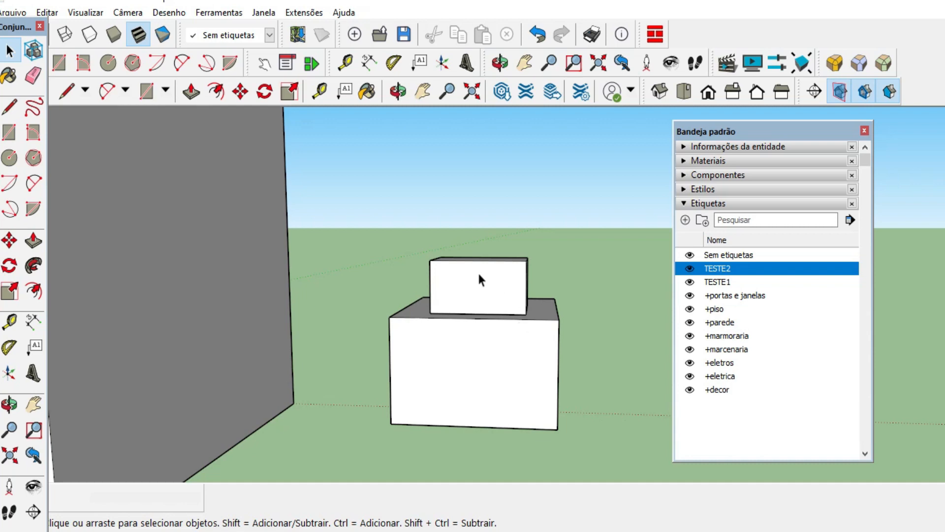
{"action": "left_click", "coordinate": [480, 279]}
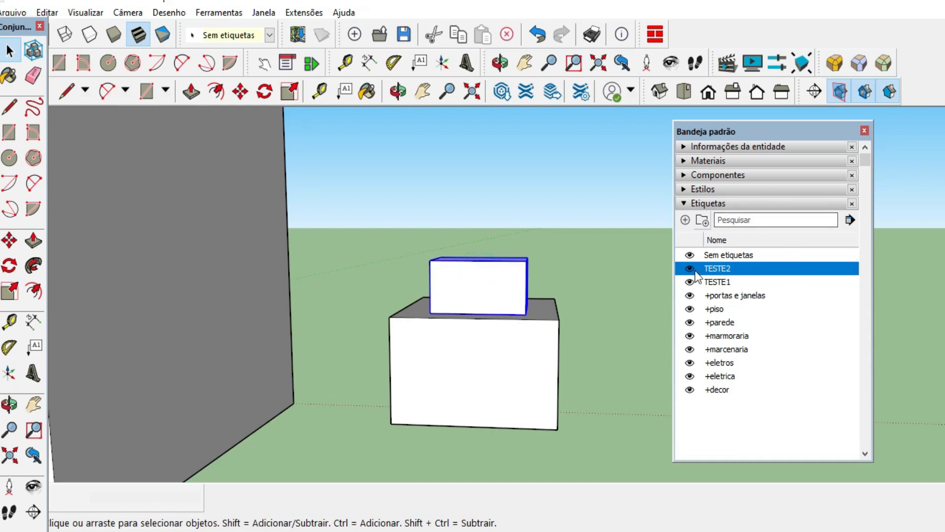
{"action": "left_click", "coordinate": [571, 178]}
{"action": "left_click", "coordinate": [502, 295]}
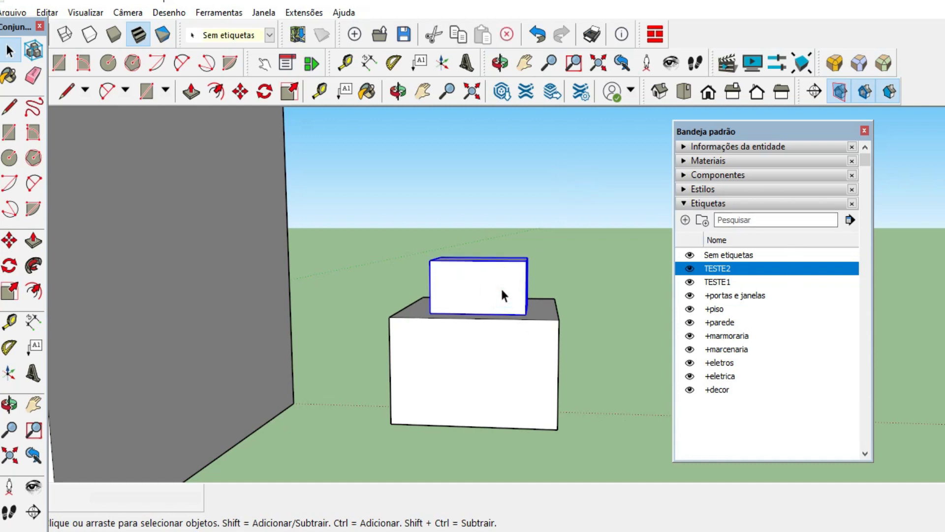
{"action": "left_click", "coordinate": [252, 37]}
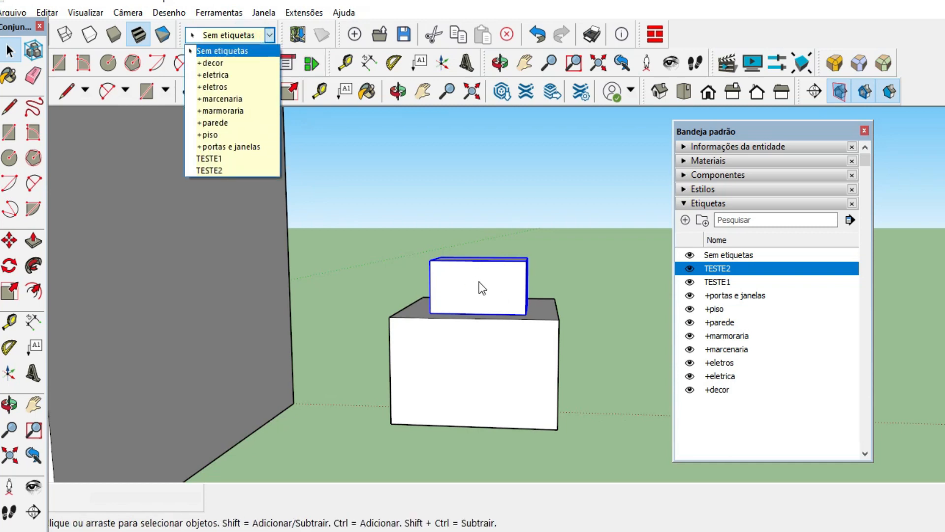
{"action": "left_click", "coordinate": [221, 159]}
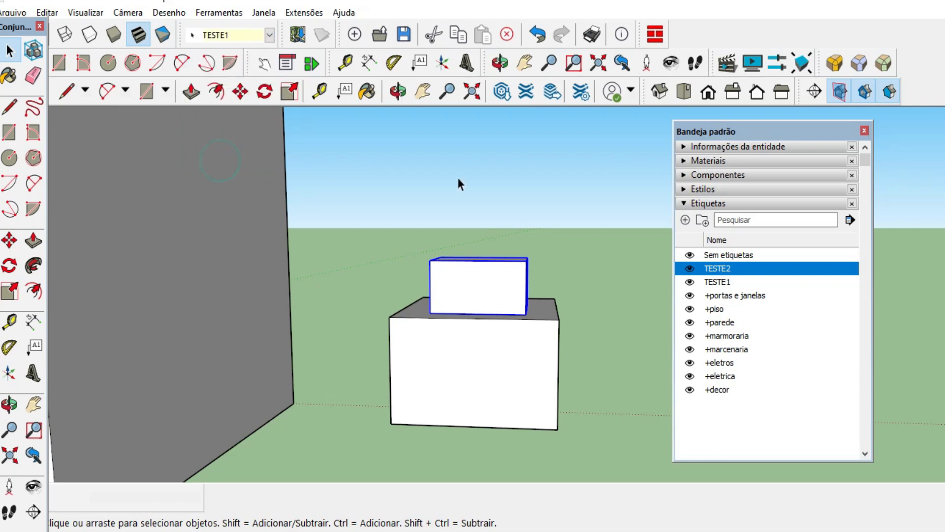
{"action": "left_click", "coordinate": [469, 177]}
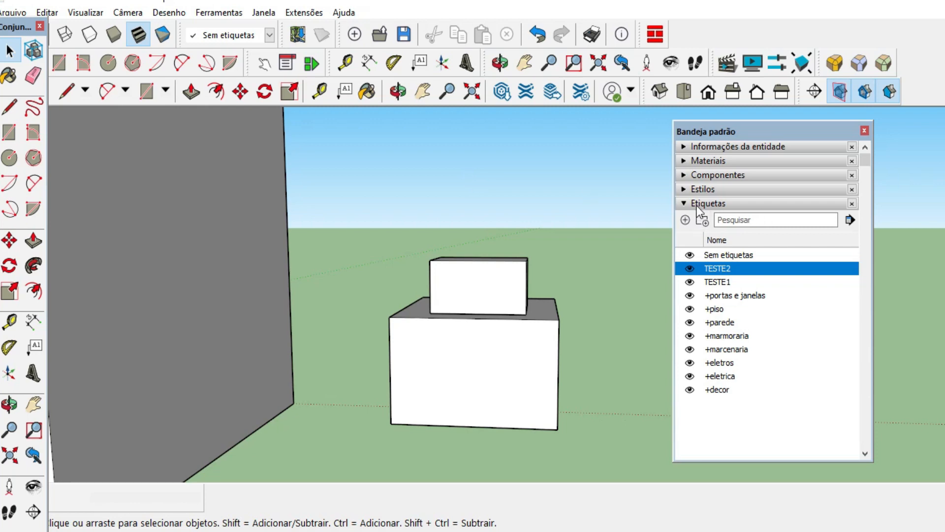
{"action": "left_click", "coordinate": [690, 281]}
{"action": "left_click", "coordinate": [689, 283]}
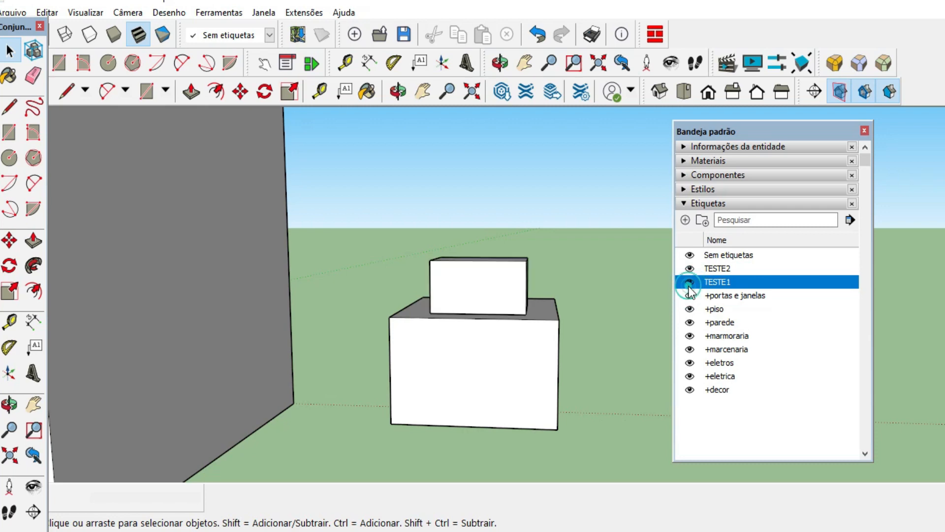
Select the large lower box, the small upper box and the kitchen walls in turn to check which tag each one has.
{"action": "left_click", "coordinate": [505, 336]}
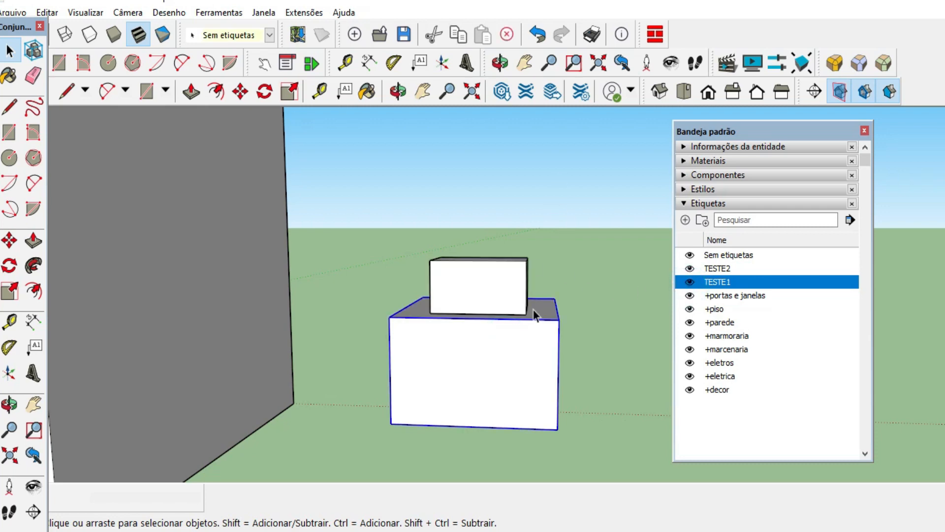
{"action": "left_click", "coordinate": [693, 269]}
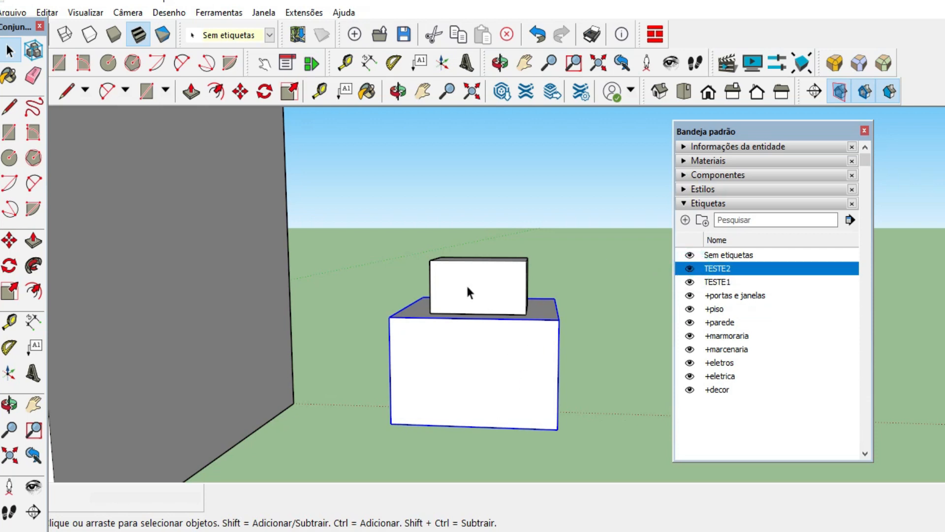
{"action": "left_click", "coordinate": [480, 365]}
{"action": "left_click", "coordinate": [239, 34]}
{"action": "left_click", "coordinate": [420, 198]}
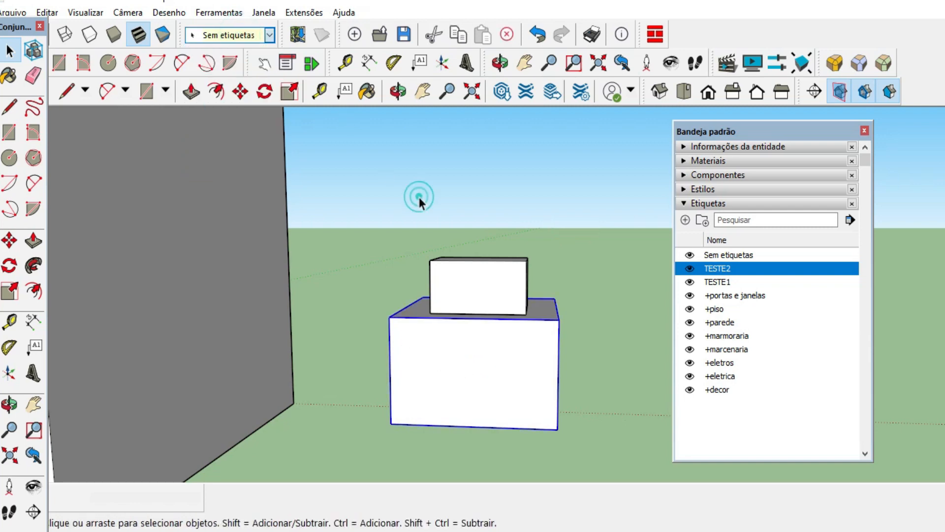
{"action": "left_click", "coordinate": [427, 351]}
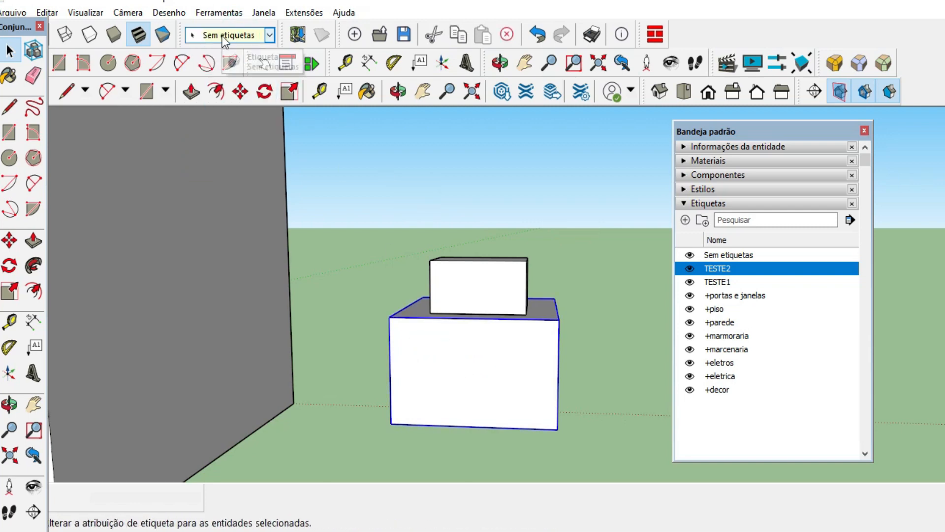
{"action": "left_click", "coordinate": [460, 280]}
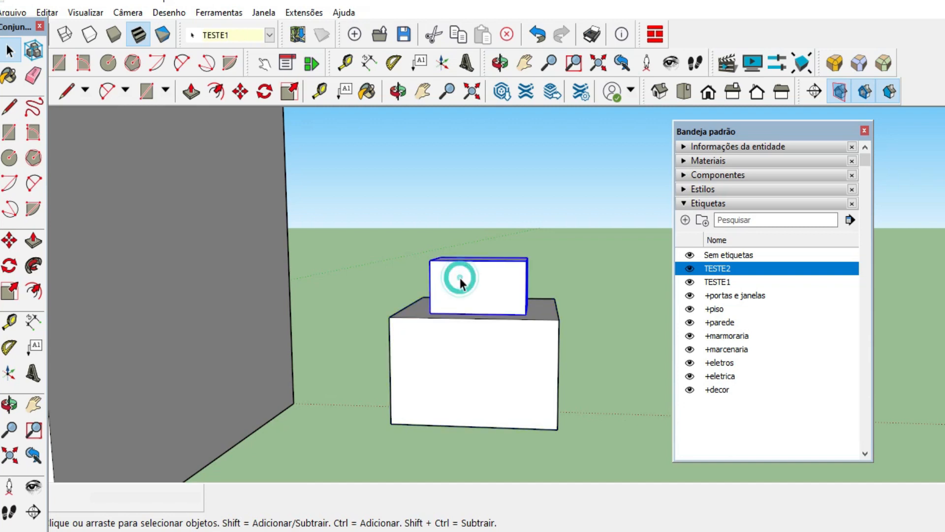
{"action": "scroll", "coordinate": [427, 221], "scroll_direction": "down", "scroll_amount": 3}
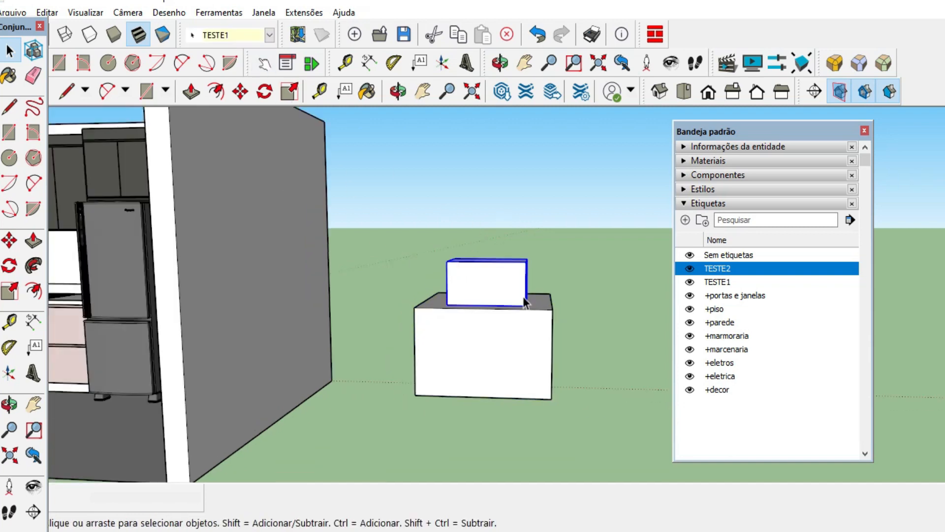
{"action": "middle_click_drag", "start_coordinate": [428, 221], "coordinate": [327, 215]}
{"action": "left_click", "coordinate": [327, 215]}
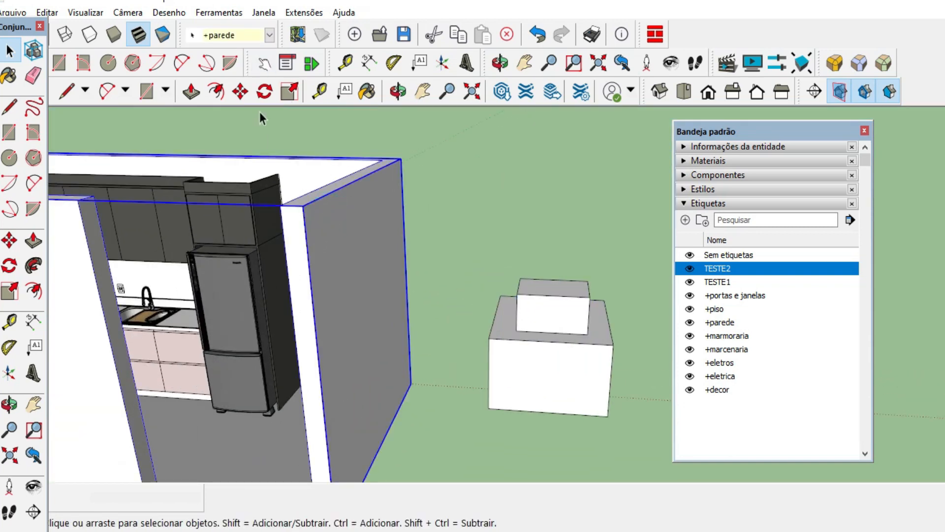
Assign the TESTE2 tag to the large lower box and switch that tag's visibility off and on to test it.
{"action": "scroll", "coordinate": [602, 382], "scroll_direction": "up", "scroll_amount": 3}
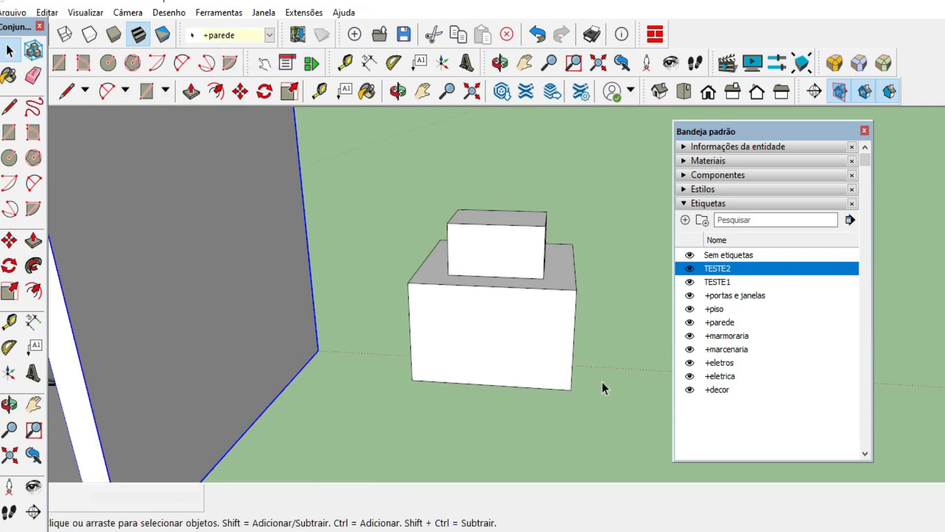
{"action": "scroll", "coordinate": [566, 355], "scroll_direction": "up", "scroll_amount": 2}
{"action": "left_click", "coordinate": [511, 327]}
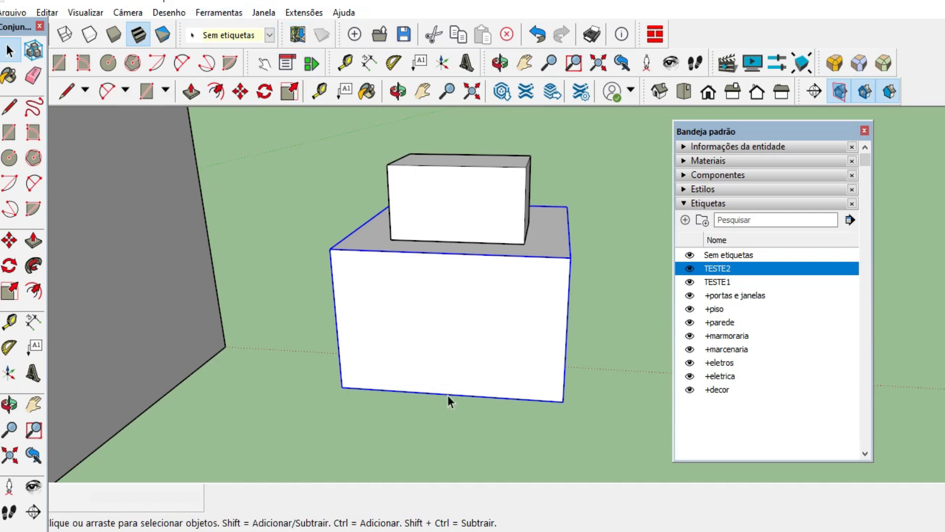
{"action": "scroll", "coordinate": [545, 370], "scroll_direction": "down", "scroll_amount": 1}
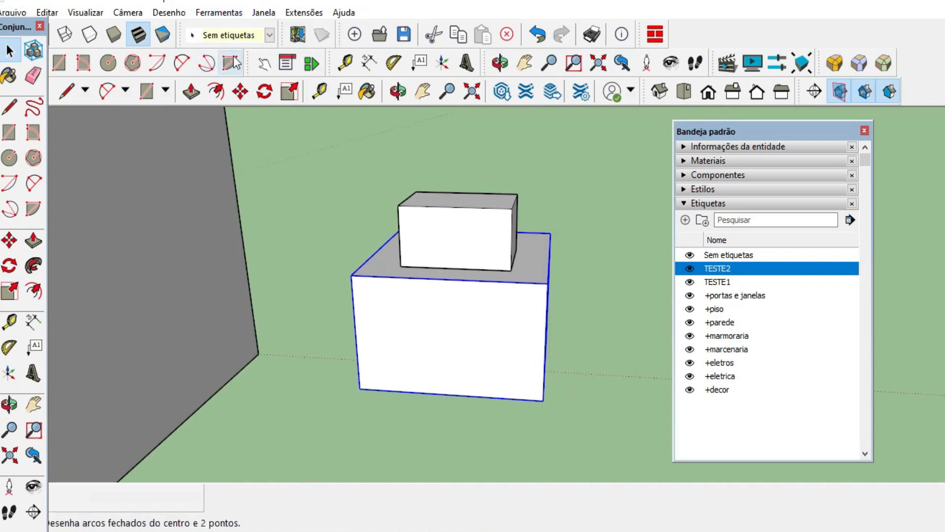
{"action": "left_click", "coordinate": [270, 36]}
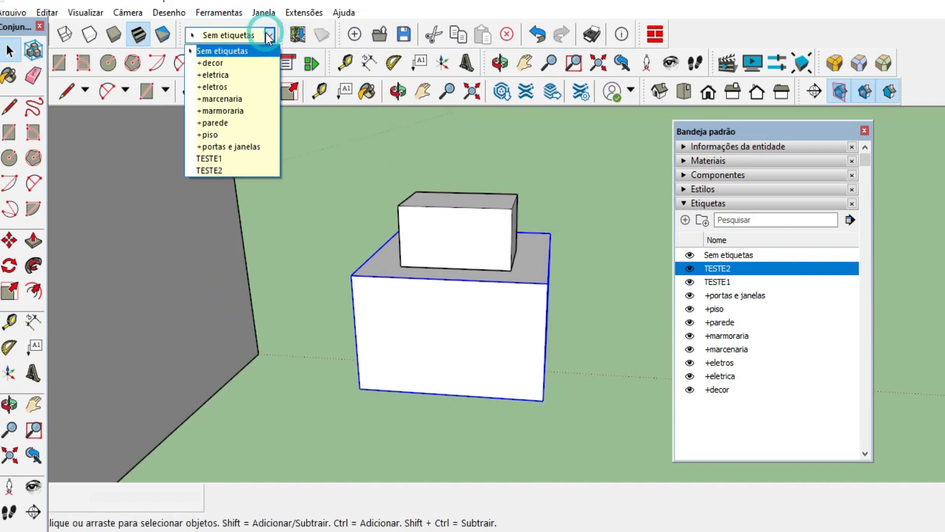
{"action": "left_click", "coordinate": [226, 168]}
{"action": "left_click", "coordinate": [556, 147]}
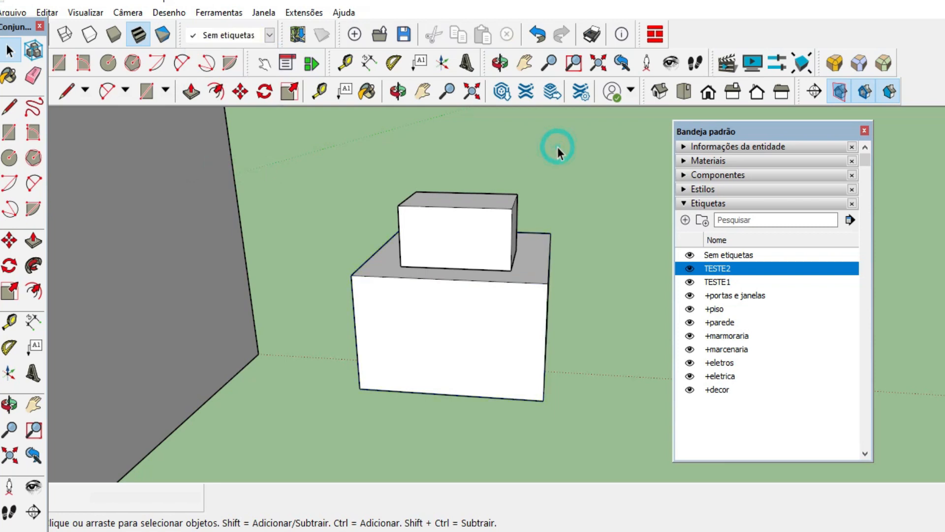
{"action": "left_click", "coordinate": [690, 269]}
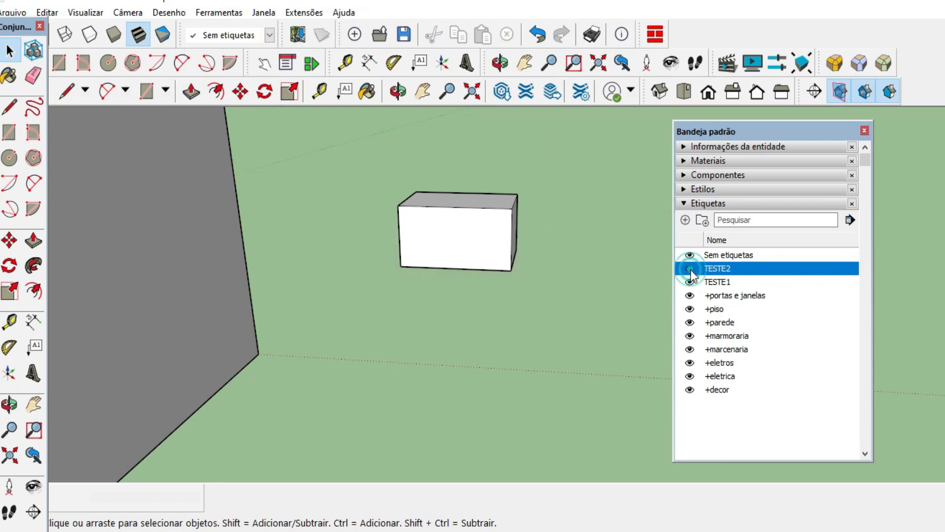
{"action": "left_click", "coordinate": [689, 269]}
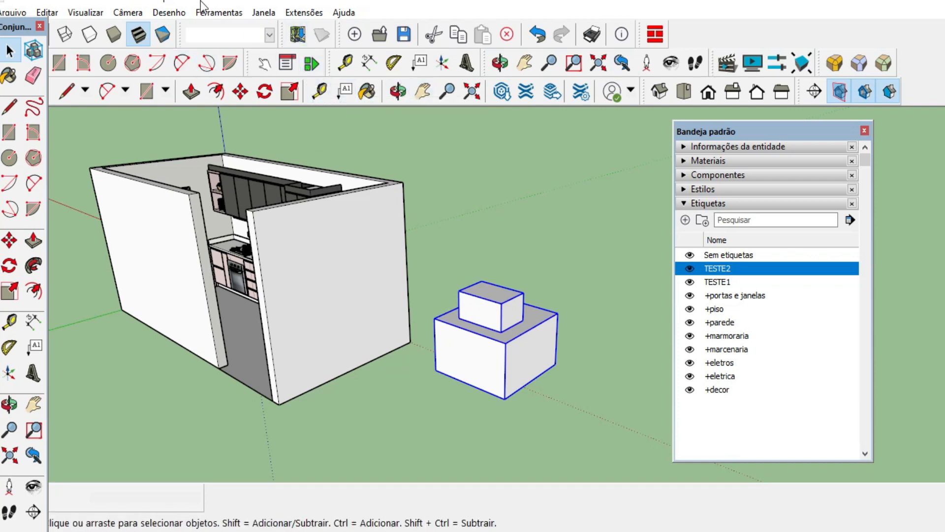
Look up the Etiquetas toolbar in the list of available toolbars, leaving the toolbar selection as it is.
{"action": "right_click", "coordinate": [692, 36]}
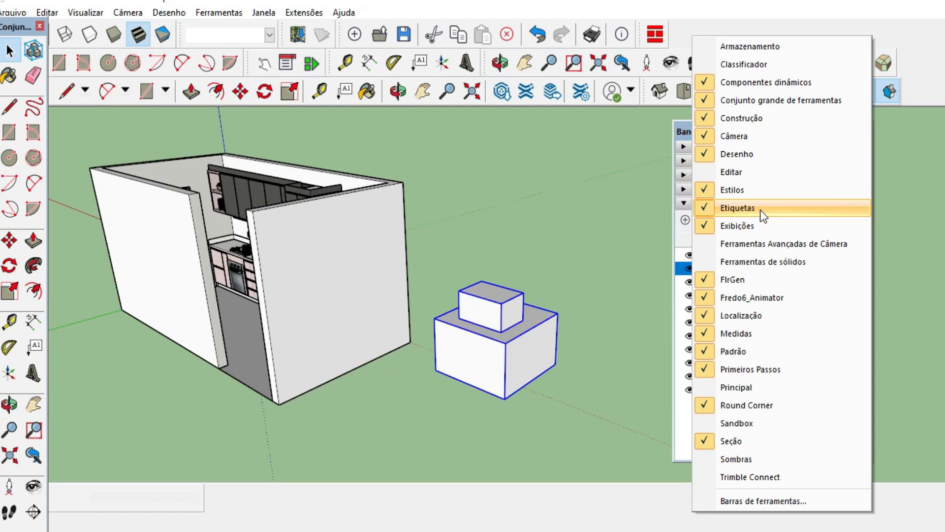
{"action": "left_click", "coordinate": [746, 22]}
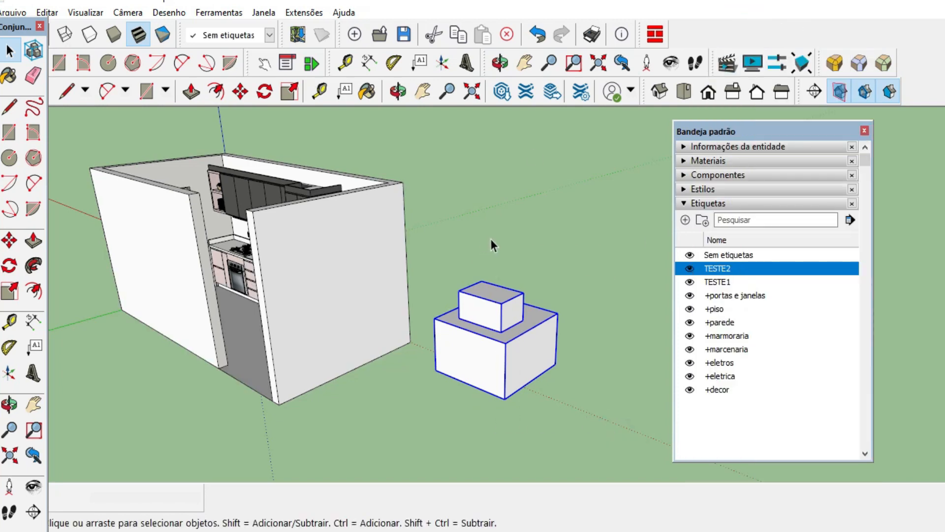
Delete the two sample boxes beside the kitchen.
{"action": "key", "text": "Delete"}
{"action": "middle_click_drag", "start_coordinate": [561, 290], "coordinate": [566, 367]}
{"action": "scroll", "coordinate": [566, 368], "scroll_direction": "down", "scroll_amount": 2}
{"action": "scroll", "coordinate": [175, 250], "scroll_direction": "up", "scroll_amount": 2}
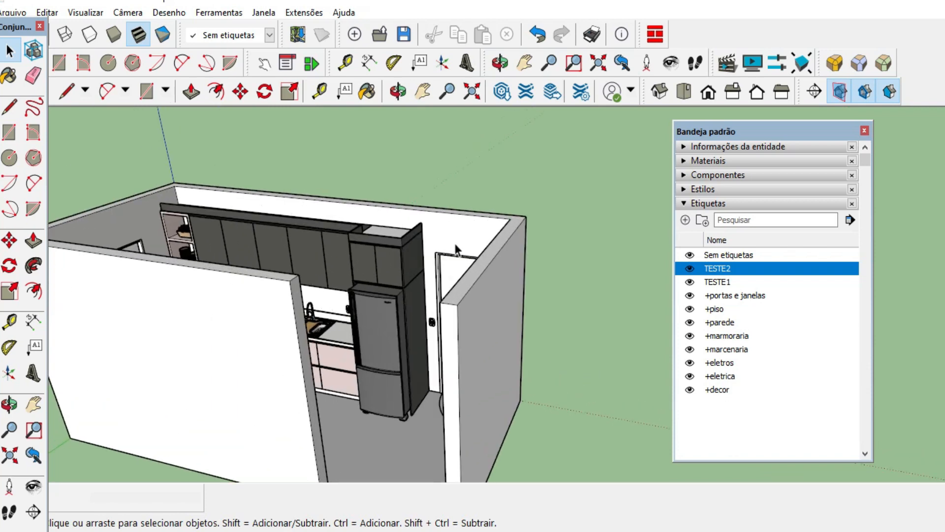
{"action": "mouse_move", "coordinate": [455, 244]}
{"action": "middle_mouse_down"}
{"action": "mouse_move", "coordinate": [458, 274]}
{"action": "mouse_move", "coordinate": [548, 269]}
{"action": "middle_mouse_up"}
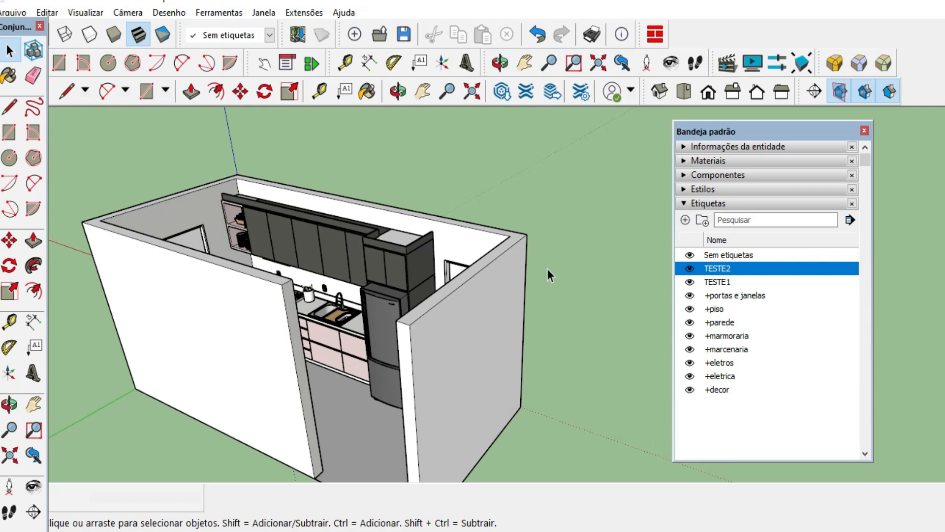
{"action": "scroll", "coordinate": [551, 344], "scroll_direction": "down", "scroll_amount": 5}
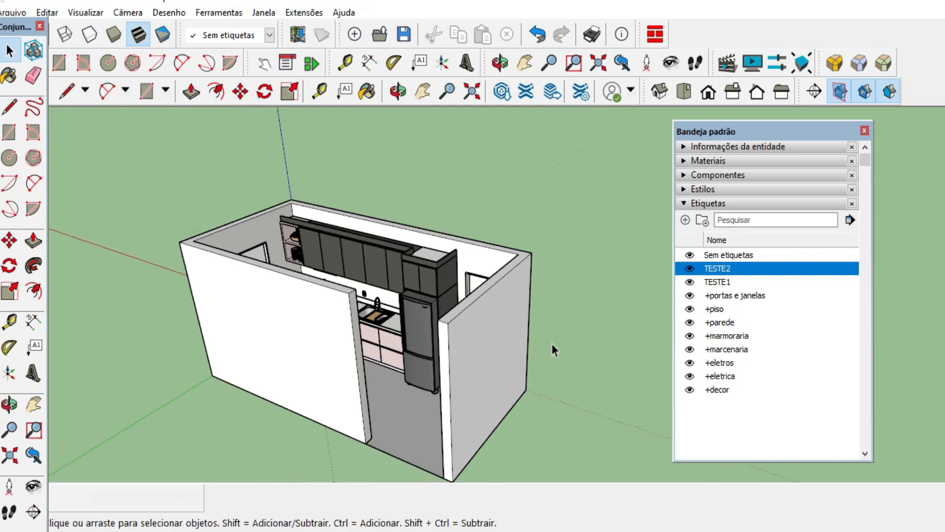
{"action": "mouse_move", "coordinate": [568, 442]}
{"action": "middle_mouse_down"}
{"action": "mouse_move", "coordinate": [601, 416]}
{"action": "mouse_move", "coordinate": [531, 194]}
{"action": "mouse_move", "coordinate": [561, 472]}
{"action": "mouse_move", "coordinate": [572, 484]}
{"action": "mouse_move", "coordinate": [581, 472]}
{"action": "middle_mouse_up"}
Set the profile line thickness (Perfis) to 1 in the current style's edge settings.
{"action": "left_click", "coordinate": [708, 203]}
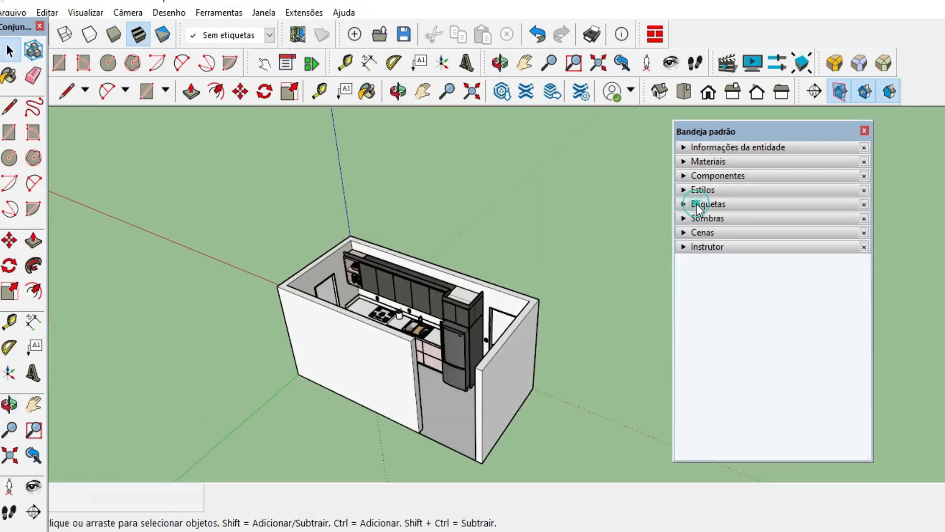
{"action": "left_click", "coordinate": [704, 189]}
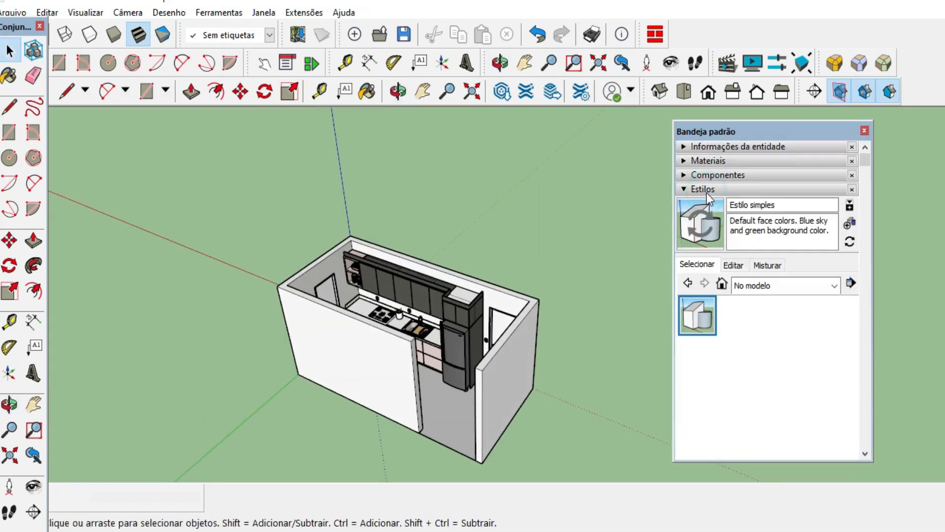
{"action": "left_click", "coordinate": [734, 270]}
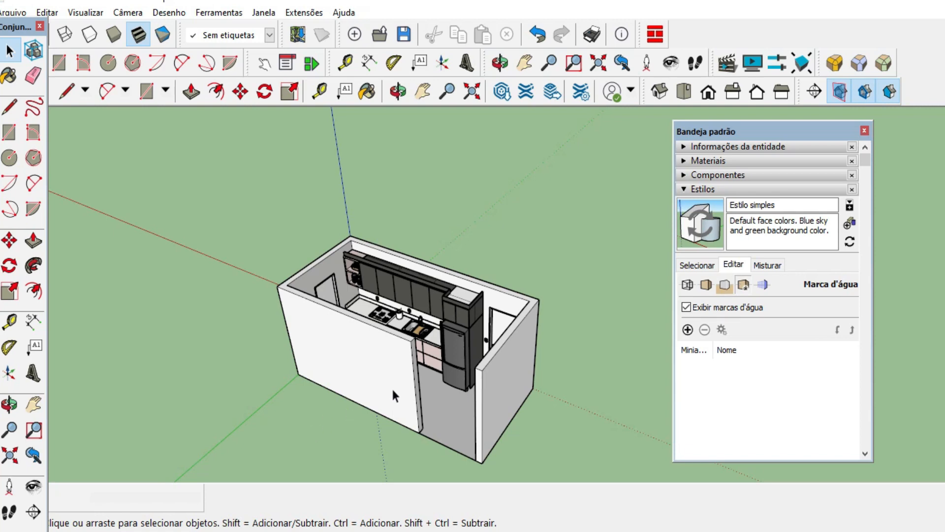
{"action": "scroll", "coordinate": [394, 389], "scroll_direction": "up", "scroll_amount": 8}
{"action": "middle_click_drag", "start_coordinate": [525, 385], "coordinate": [540, 310]}
{"action": "scroll", "coordinate": [539, 160], "scroll_direction": "up", "scroll_amount": 5}
{"action": "middle_click_drag", "start_coordinate": [538, 152], "coordinate": [548, 251]}
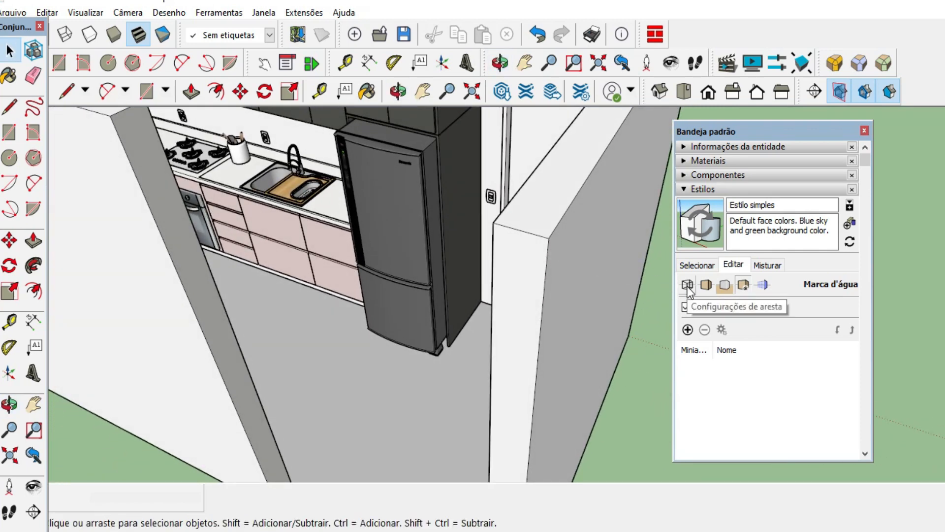
{"action": "left_click", "coordinate": [688, 287]}
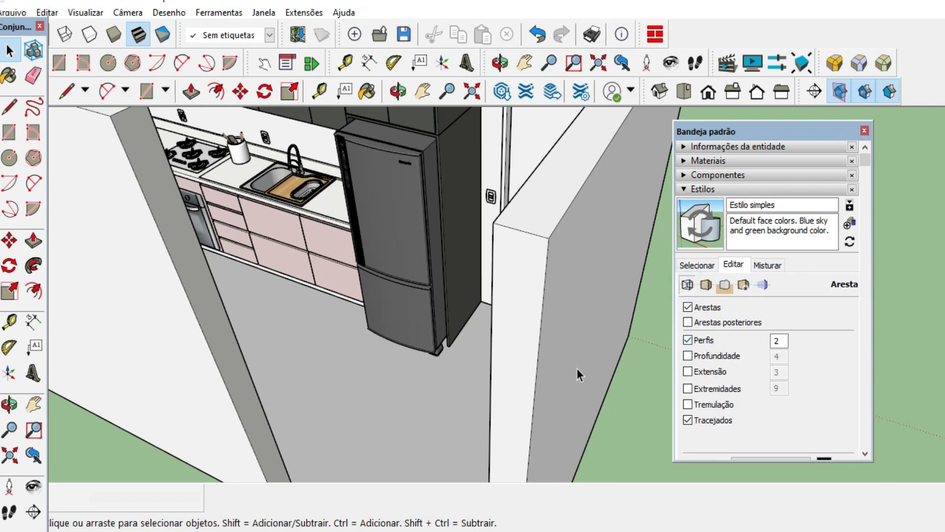
{"action": "double_click", "coordinate": [779, 343]}
{"action": "type", "text": "1"}
{"action": "key", "text": "Return"}
{"action": "scroll", "coordinate": [566, 402], "scroll_direction": "down", "scroll_amount": 3}
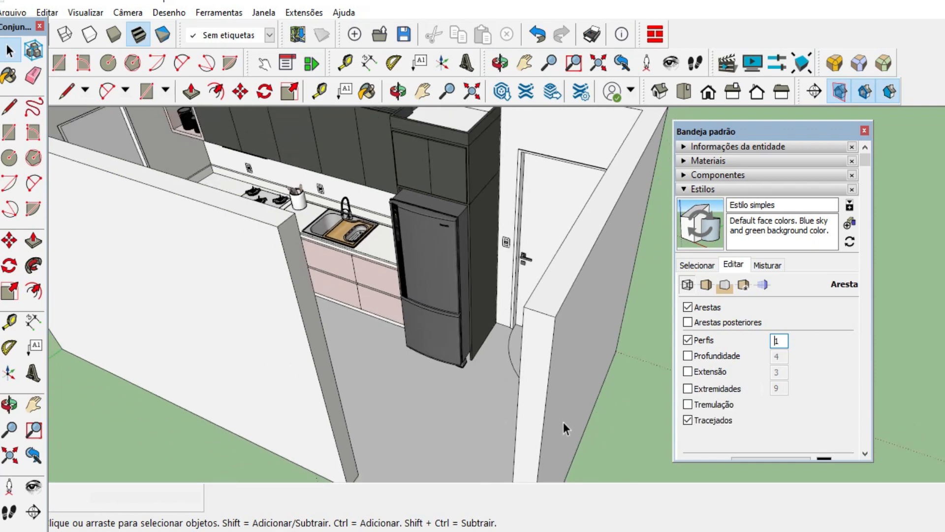
{"action": "middle_click_drag", "start_coordinate": [563, 422], "coordinate": [558, 359]}
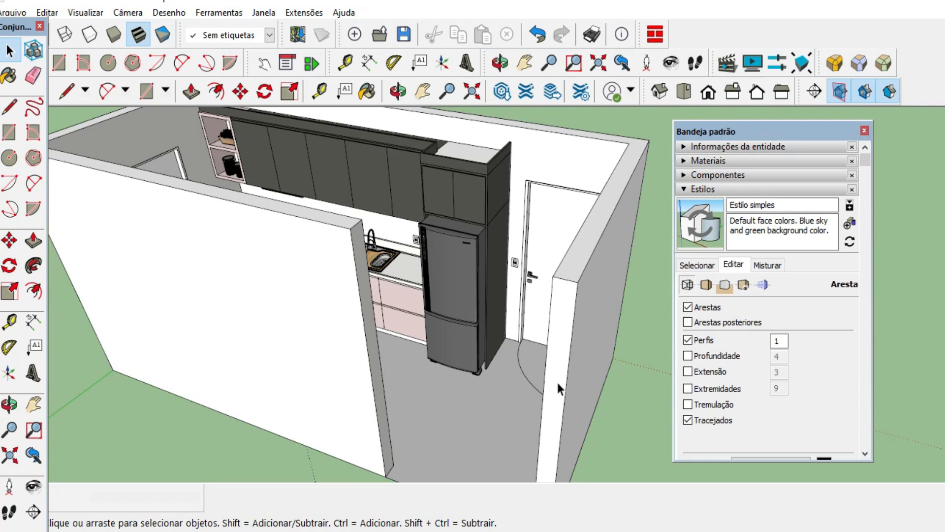
Set the current style's back face colour (Cor do verso) to dark grey with H 0, S 0 and L 15.
{"action": "middle_click_drag", "start_coordinate": [561, 389], "coordinate": [384, 271]}
{"action": "scroll", "coordinate": [404, 220], "scroll_direction": "up", "scroll_amount": 4}
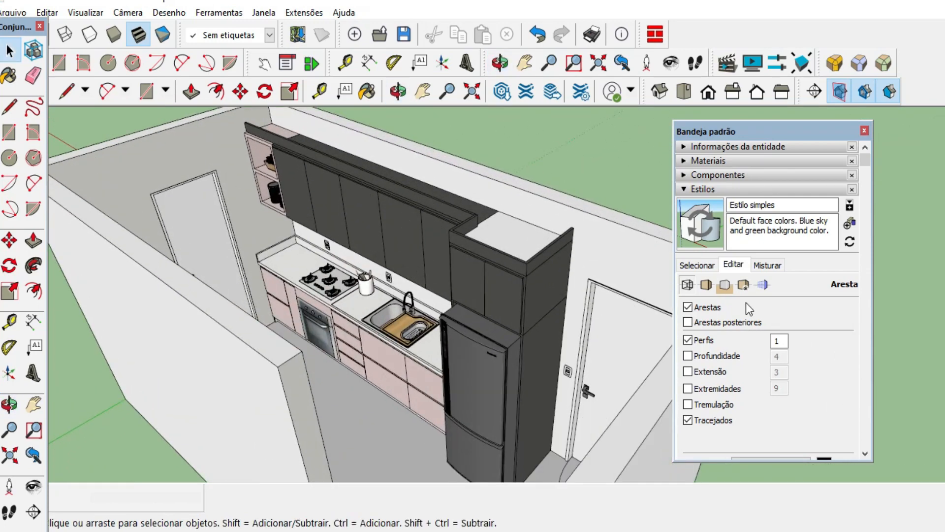
{"action": "left_click", "coordinate": [706, 285]}
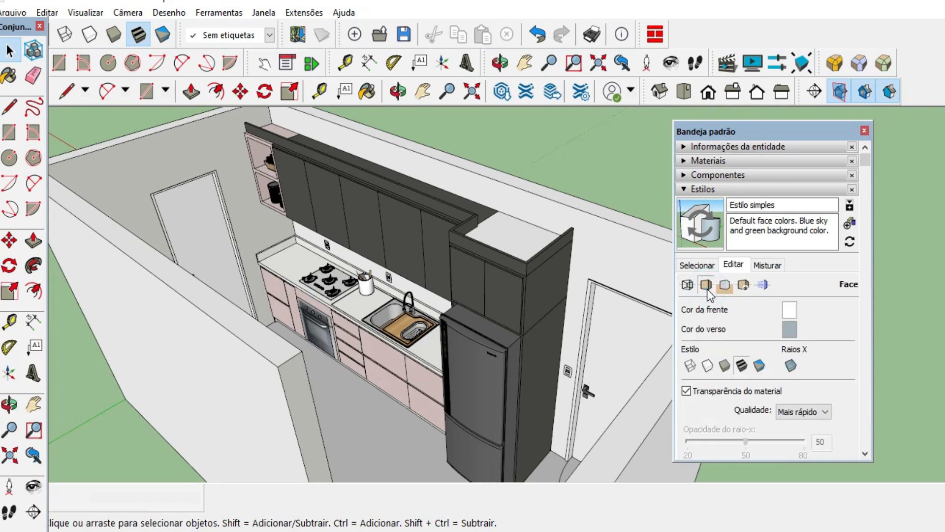
{"action": "middle_click_drag", "start_coordinate": [615, 271], "coordinate": [305, 173]}
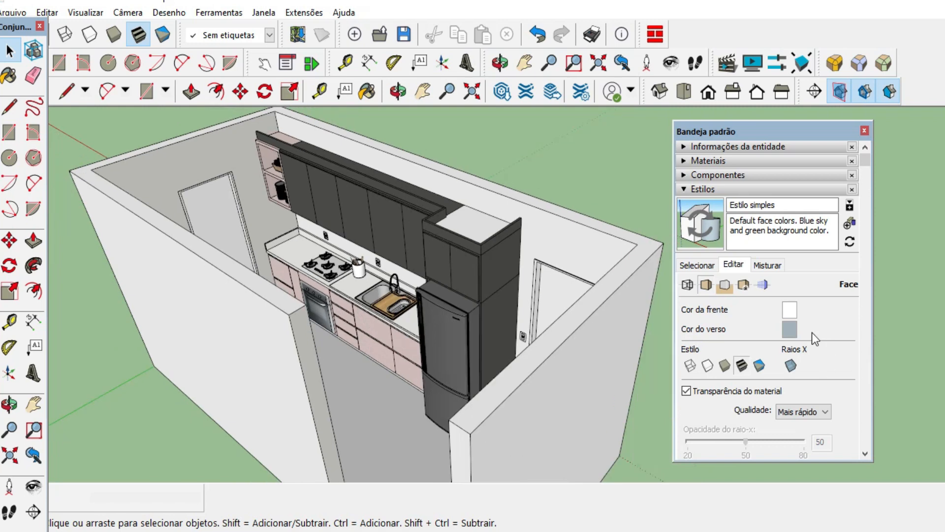
{"action": "left_click", "coordinate": [794, 331]}
{"action": "left_click_drag", "start_coordinate": [477, 278], "coordinate": [451, 277]}
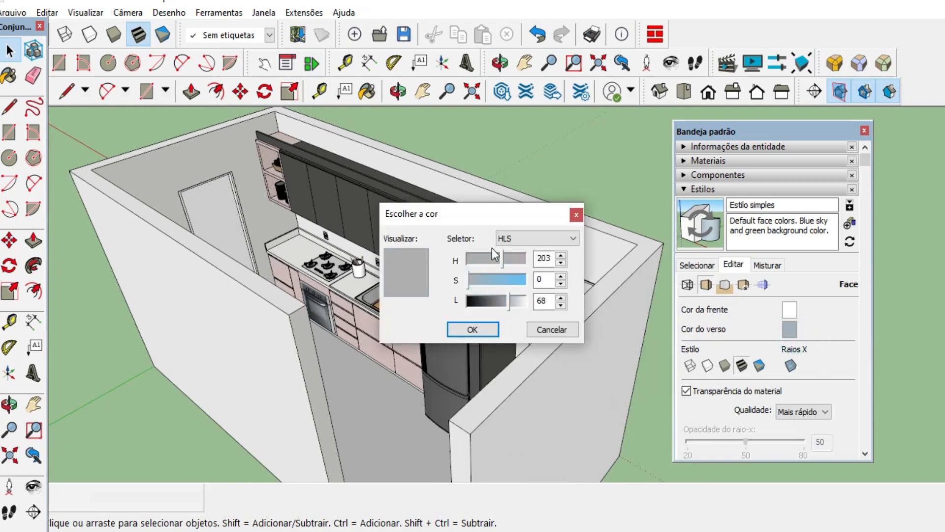
{"action": "left_click_drag", "start_coordinate": [501, 255], "coordinate": [466, 253]}
{"action": "left_click_drag", "start_coordinate": [487, 309], "coordinate": [477, 306]}
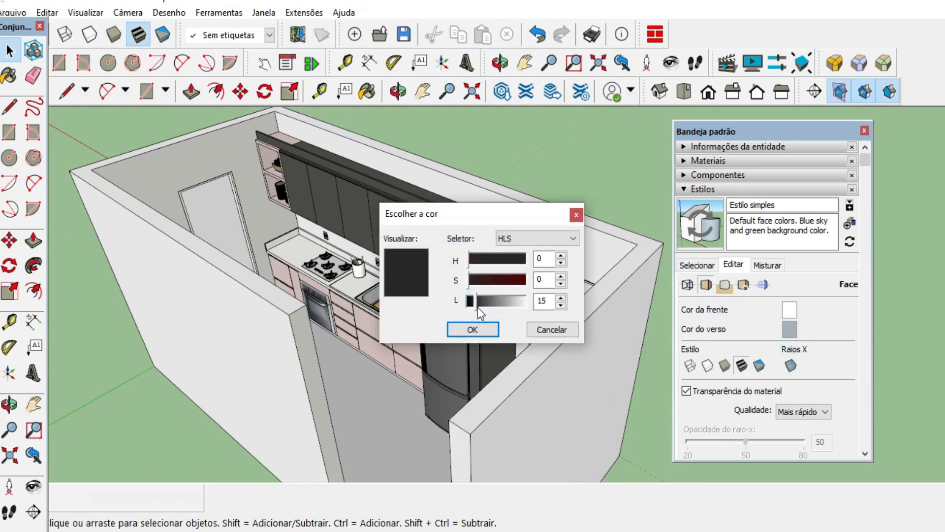
{"action": "left_click", "coordinate": [472, 330]}
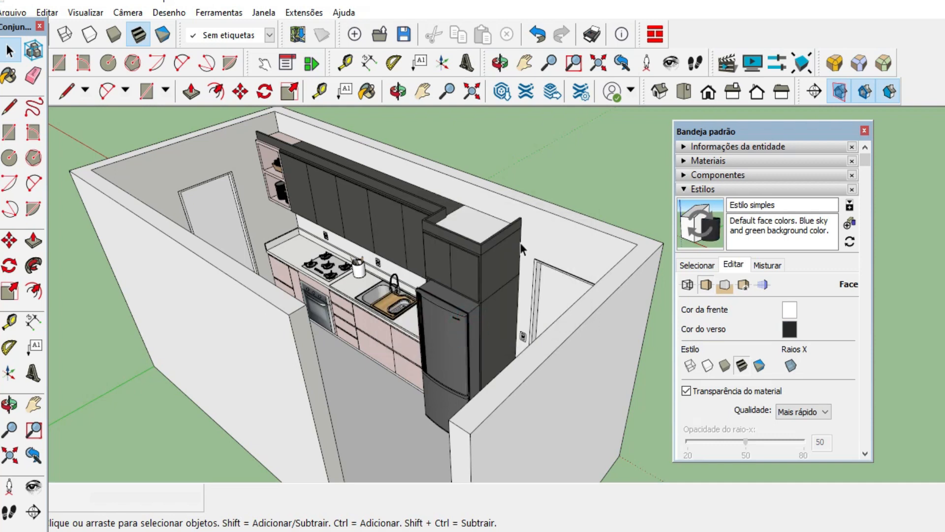
Draw a test rectangle on the ground beside the kitchen to check the back face colour, and delete it.
{"action": "scroll", "coordinate": [521, 244], "scroll_direction": "down", "scroll_amount": 6}
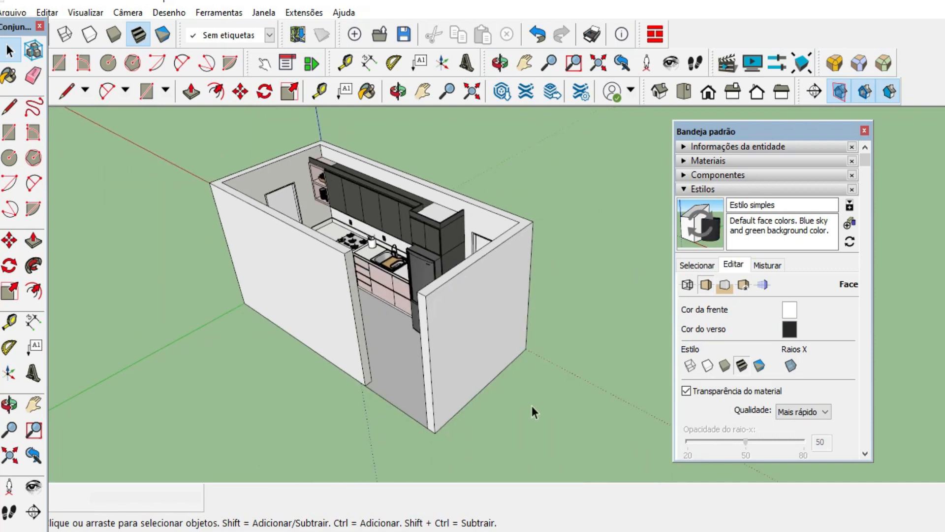
{"action": "scroll", "coordinate": [535, 412], "scroll_direction": "up", "scroll_amount": 2}
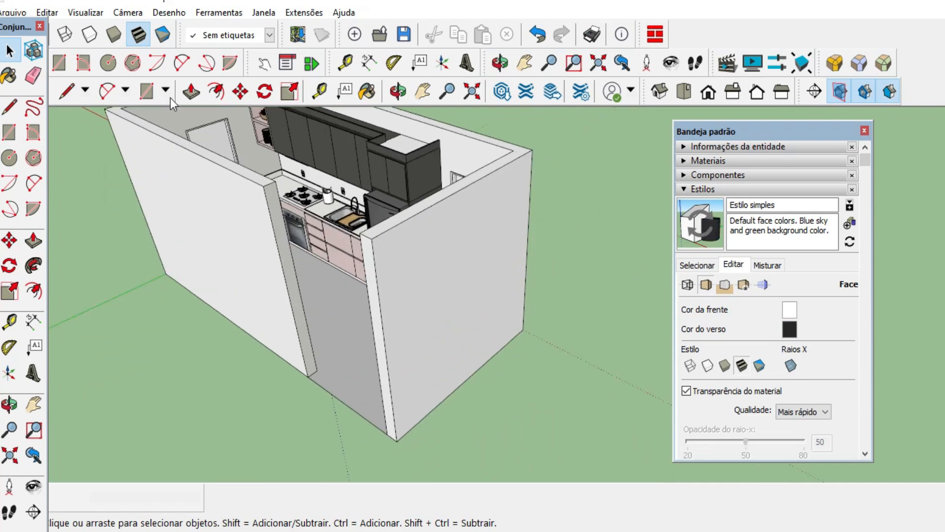
{"action": "left_click", "coordinate": [146, 91]}
{"action": "left_click", "coordinate": [507, 370]}
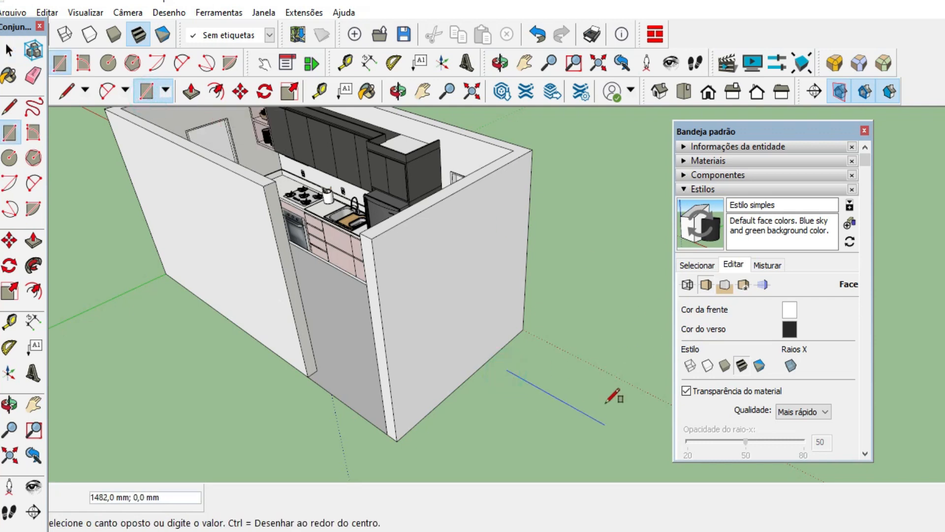
{"action": "left_click", "coordinate": [609, 363]}
{"action": "mouse_move", "coordinate": [569, 399]}
{"action": "middle_mouse_down"}
{"action": "mouse_move", "coordinate": [559, 169]}
{"action": "mouse_move", "coordinate": [560, 335]}
{"action": "mouse_move", "coordinate": [383, 240]}
{"action": "middle_mouse_up"}
{"action": "key", "text": "space"}
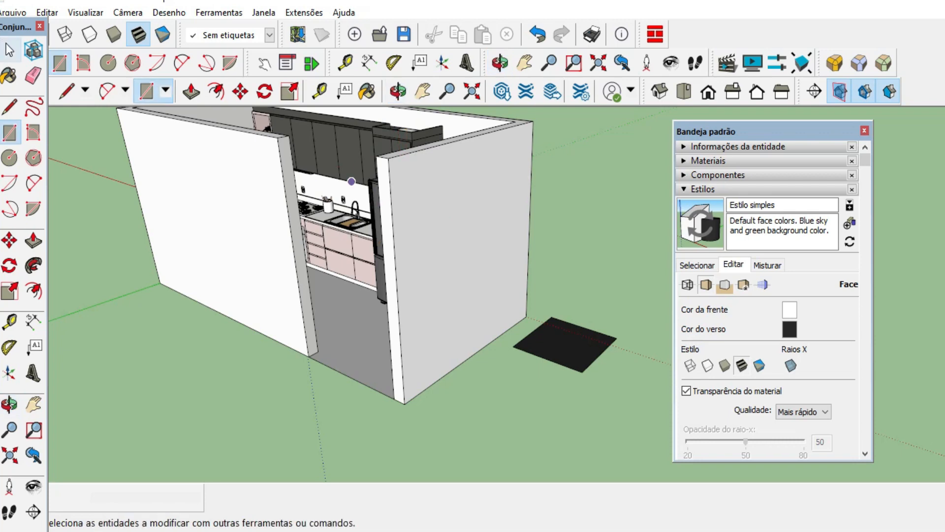
{"action": "left_click_drag", "start_coordinate": [651, 419], "coordinate": [549, 309]}
{"action": "key", "text": "Delete"}
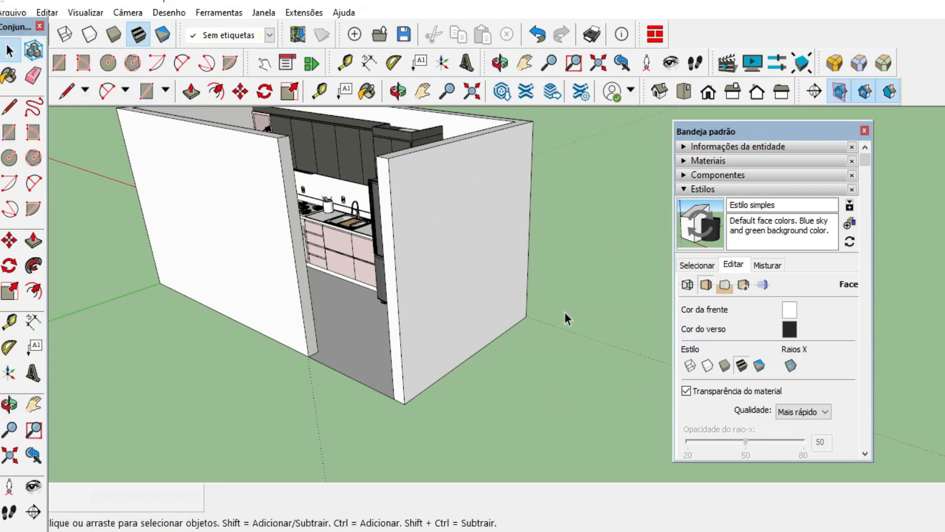
{"action": "scroll", "coordinate": [389, 206], "scroll_direction": "down", "scroll_amount": 3}
{"action": "scroll", "coordinate": [389, 205], "scroll_direction": "up", "scroll_amount": 3}
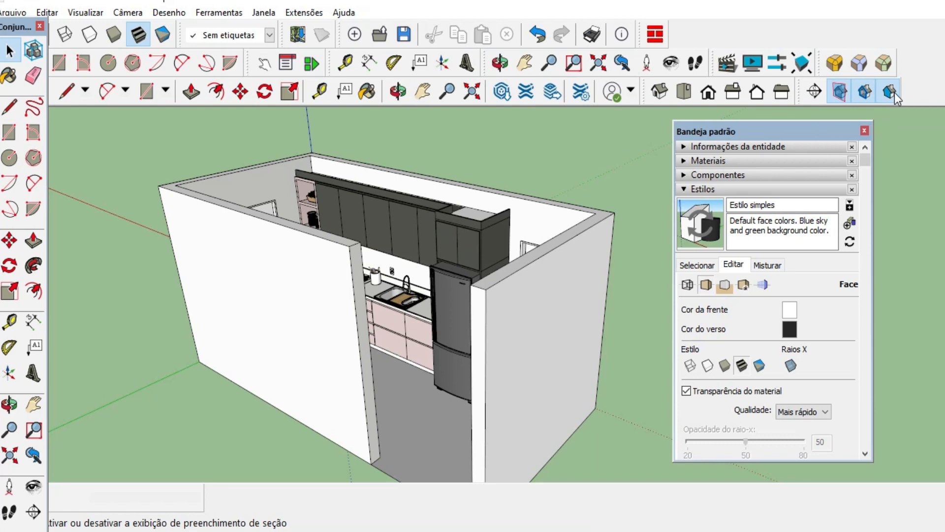
{"action": "scroll", "coordinate": [425, 201], "scroll_direction": "down", "scroll_amount": 3}
{"action": "middle_click_drag", "start_coordinate": [433, 293], "coordinate": [347, 305]}
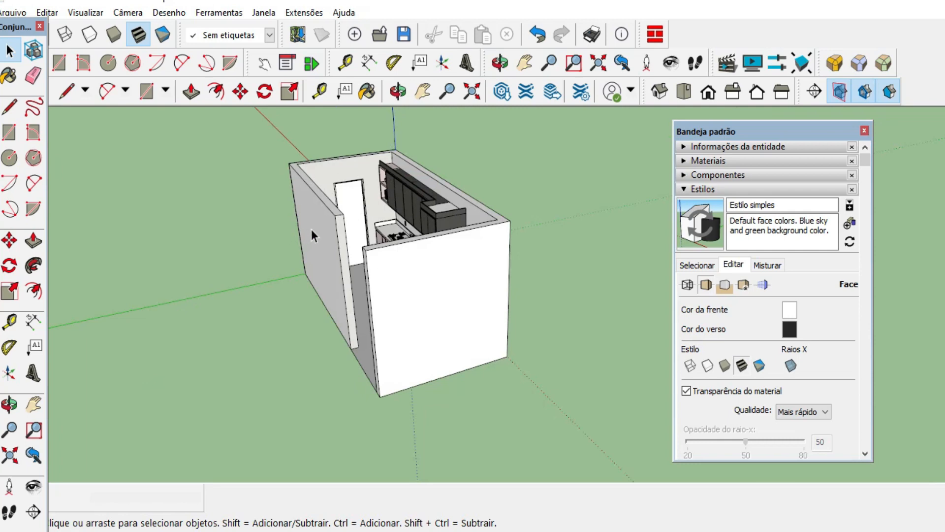
{"action": "middle_click_drag", "start_coordinate": [314, 225], "coordinate": [366, 177]}
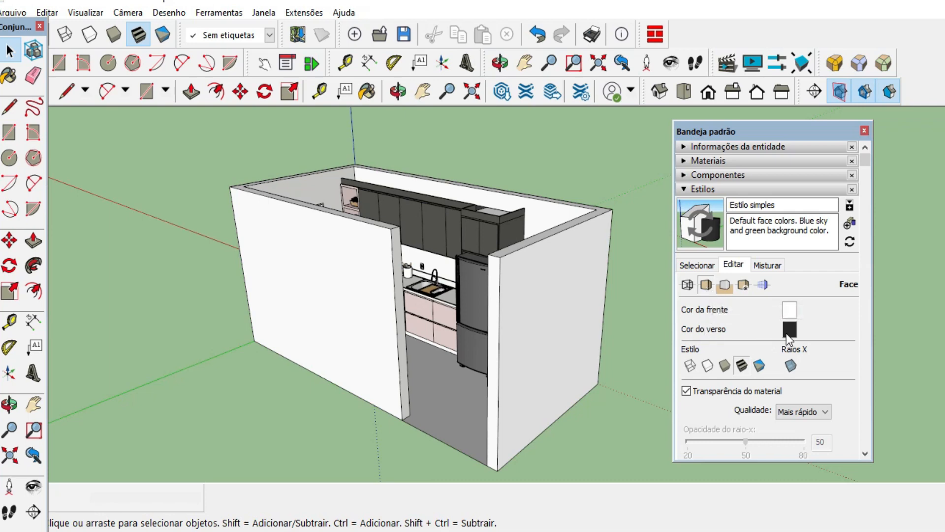
Turn off the sky (Céu) in the style's background settings and set its colour to white with H 0, S 0, L 100.
{"action": "left_click", "coordinate": [720, 292]}
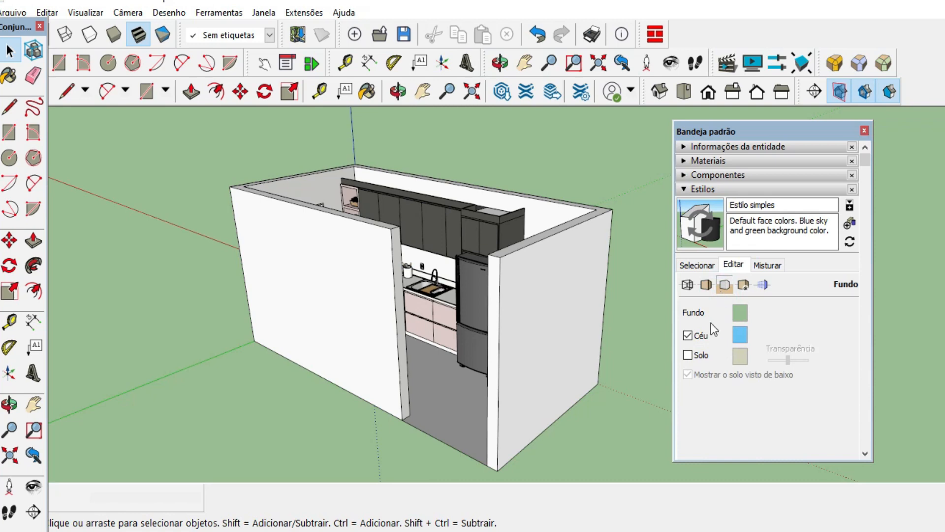
{"action": "left_click", "coordinate": [688, 335]}
{"action": "left_click", "coordinate": [740, 337]}
{"action": "left_click_drag", "start_coordinate": [510, 301], "coordinate": [431, 284]}
{"action": "left_click_drag", "start_coordinate": [502, 261], "coordinate": [432, 274]}
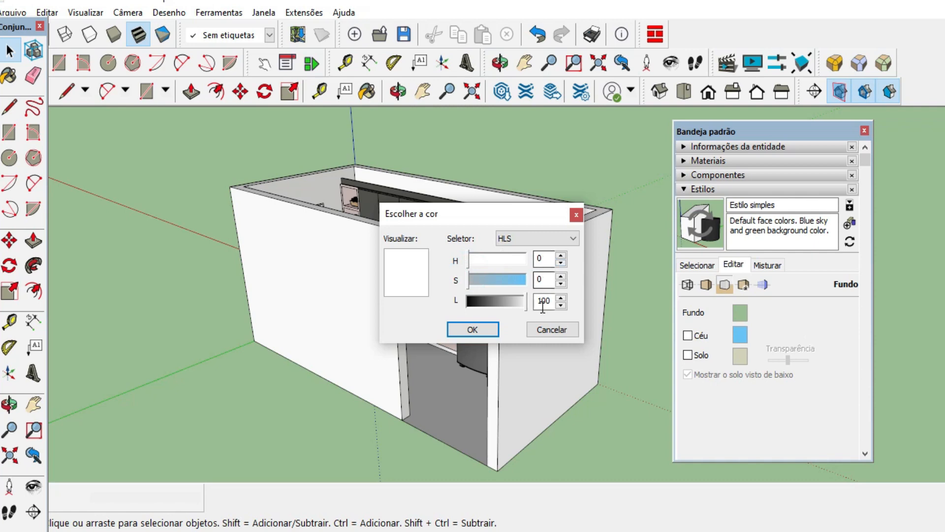
{"action": "left_click", "coordinate": [473, 330]}
Set the style's background colour (Fundo) to white with H 0, S 0 and L 100.
{"action": "left_click", "coordinate": [737, 317]}
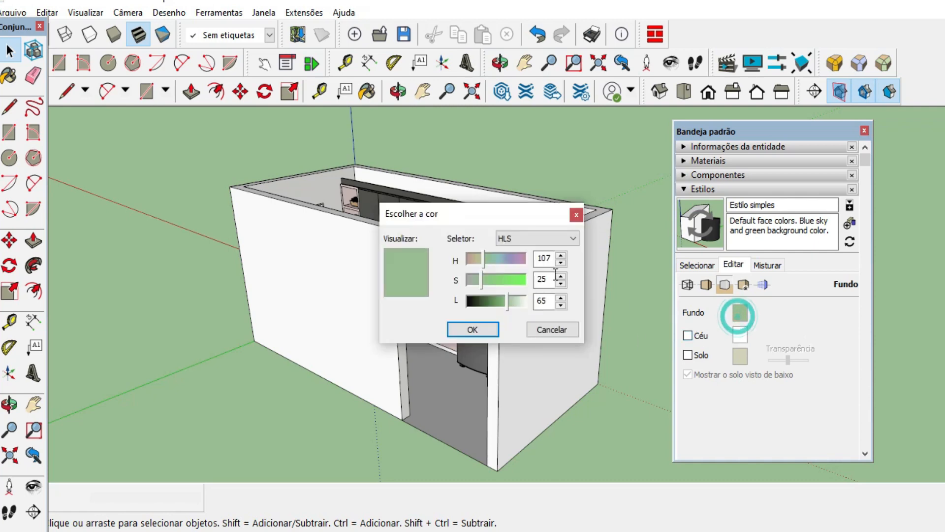
{"action": "left_click_drag", "start_coordinate": [512, 303], "coordinate": [537, 299]}
{"action": "left_click_drag", "start_coordinate": [494, 287], "coordinate": [437, 291]}
{"action": "mouse_move", "coordinate": [482, 270]}
{"action": "left_mouse_down"}
{"action": "mouse_move", "coordinate": [450, 271]}
{"action": "mouse_move", "coordinate": [468, 267]}
{"action": "left_mouse_up"}
{"action": "left_click", "coordinate": [538, 257]}
{"action": "left_click", "coordinate": [538, 279]}
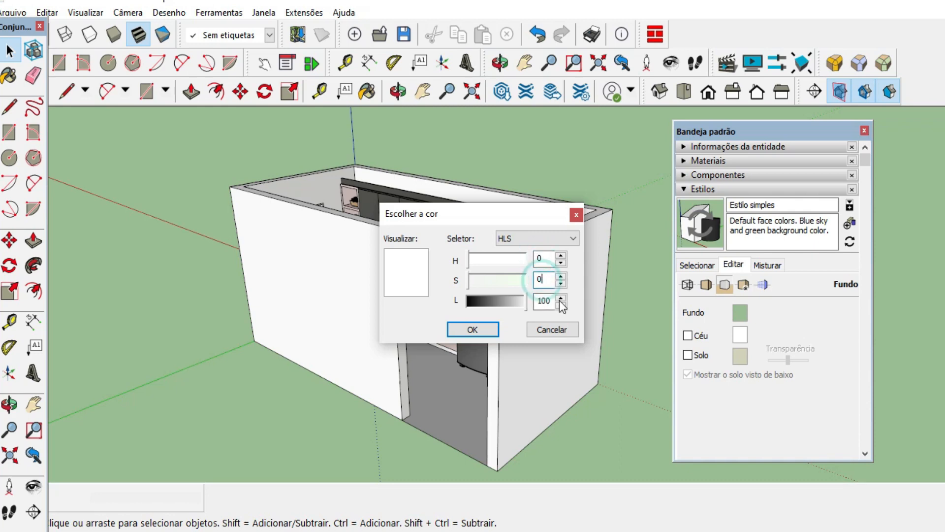
{"action": "left_click", "coordinate": [472, 331]}
Inspect the kitchen against the white background from several angles and open the style's watermark settings.
{"action": "scroll", "coordinate": [520, 438], "scroll_direction": "down", "scroll_amount": 3}
{"action": "middle_click_drag", "start_coordinate": [535, 423], "coordinate": [530, 378]}
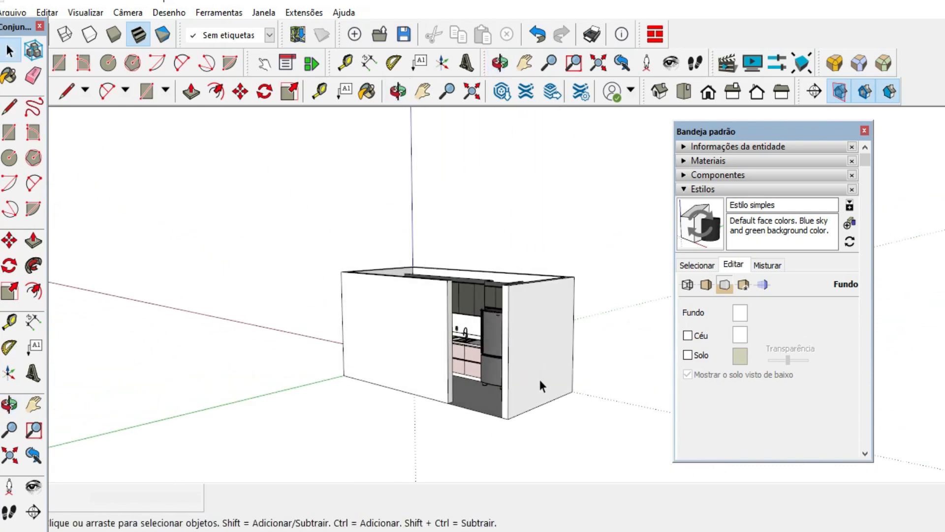
{"action": "scroll", "coordinate": [539, 379], "scroll_direction": "up", "scroll_amount": 2}
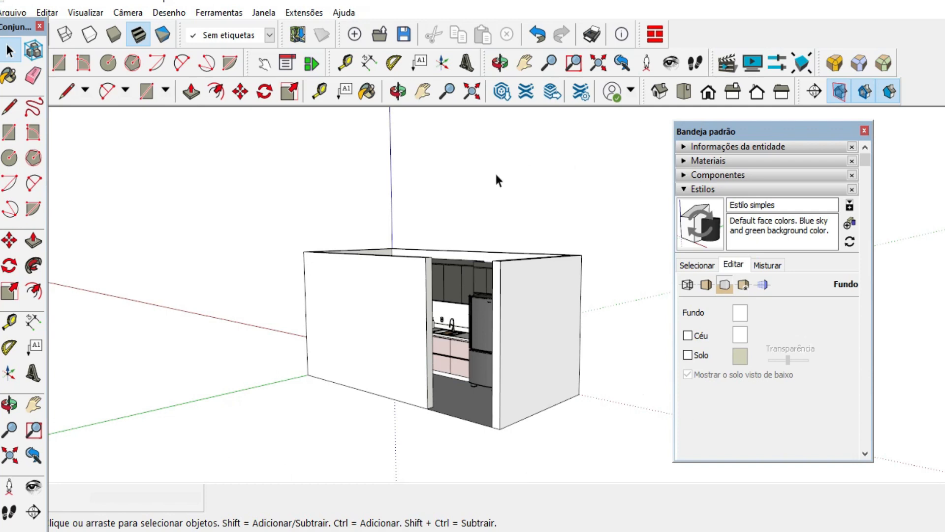
{"action": "left_click", "coordinate": [743, 285]}
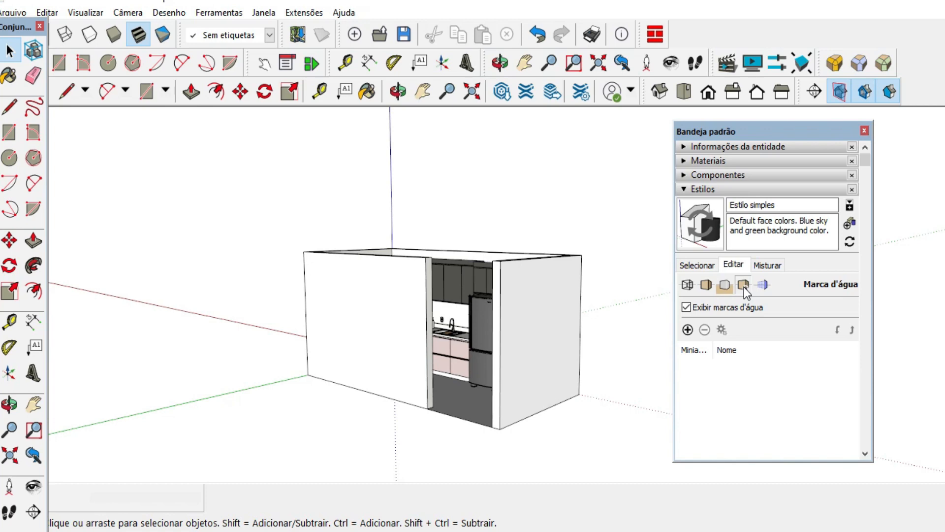
{"action": "middle_click_drag", "start_coordinate": [548, 285], "coordinate": [535, 376]}
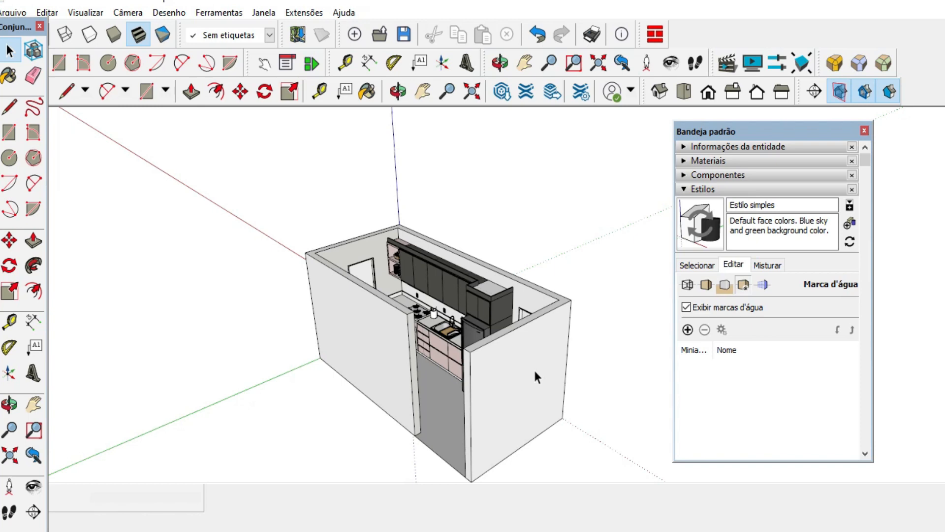
{"action": "scroll", "coordinate": [437, 341], "scroll_direction": "up", "scroll_amount": 6}
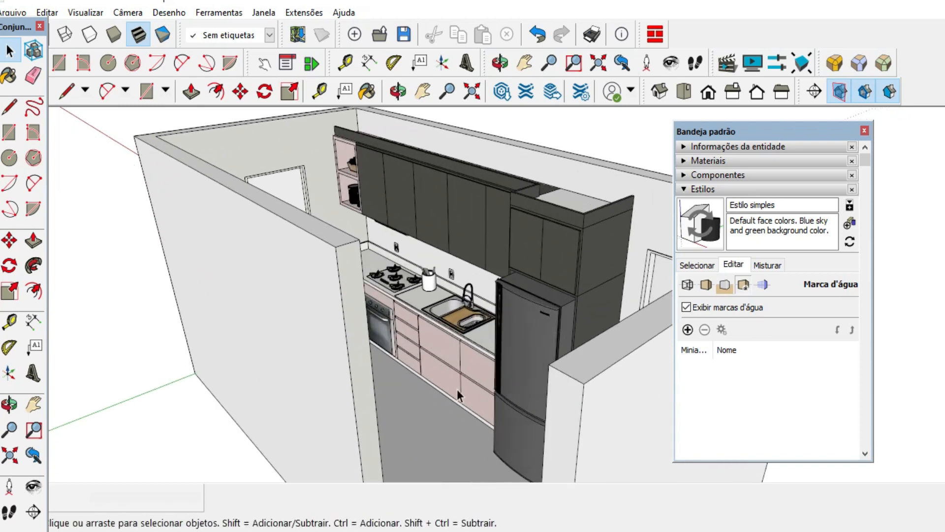
{"action": "middle_click_drag", "start_coordinate": [457, 389], "coordinate": [477, 349]}
{"action": "scroll", "coordinate": [476, 349], "scroll_direction": "down", "scroll_amount": 5}
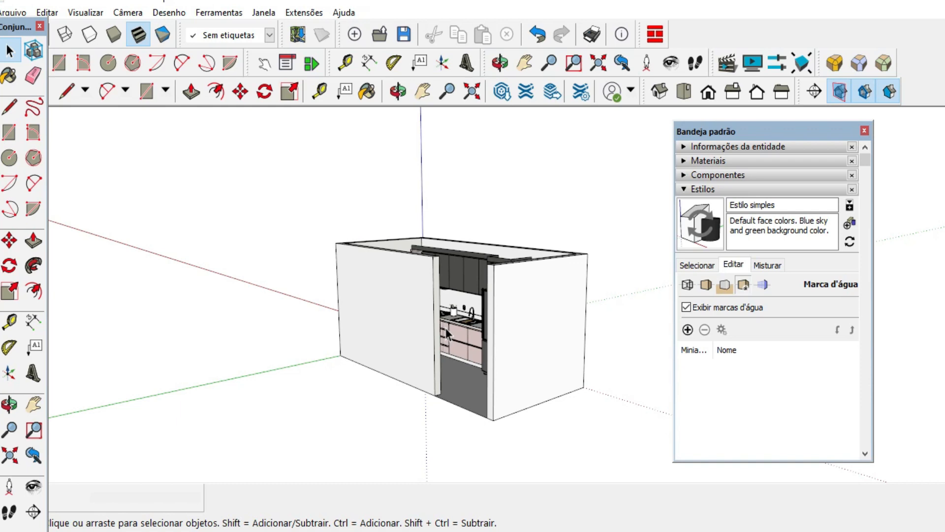
Add a new watermark to the style using the TECIDO2 image from the desktop folder.
{"action": "left_click", "coordinate": [688, 330]}
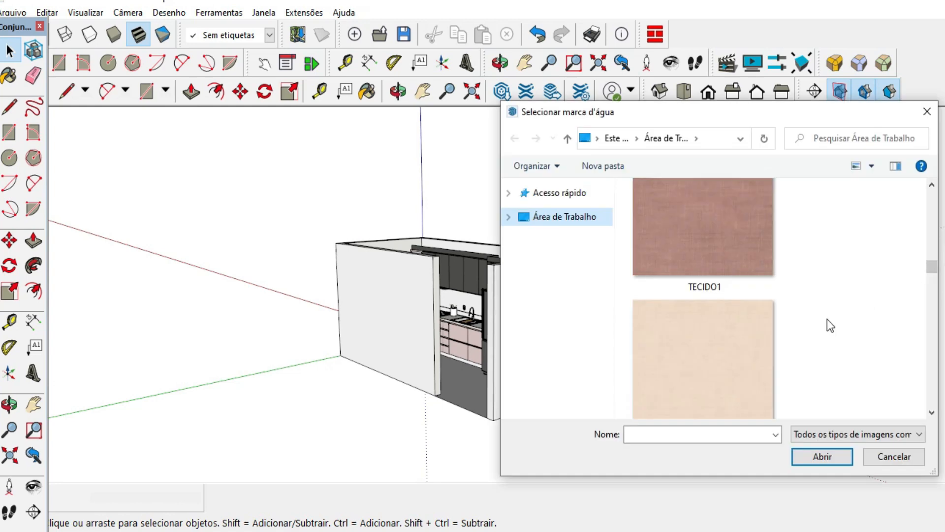
{"action": "left_click", "coordinate": [732, 228]}
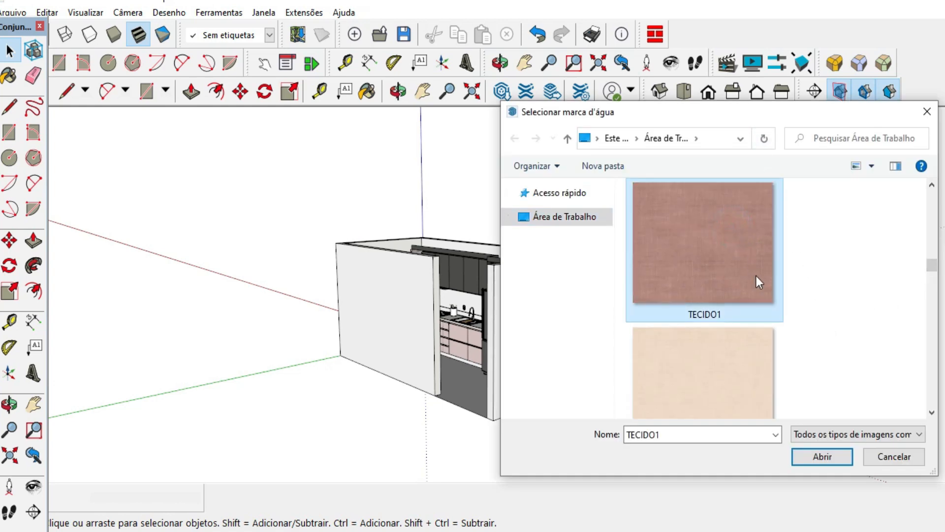
{"action": "left_click", "coordinate": [725, 356]}
{"action": "left_click", "coordinate": [738, 211]}
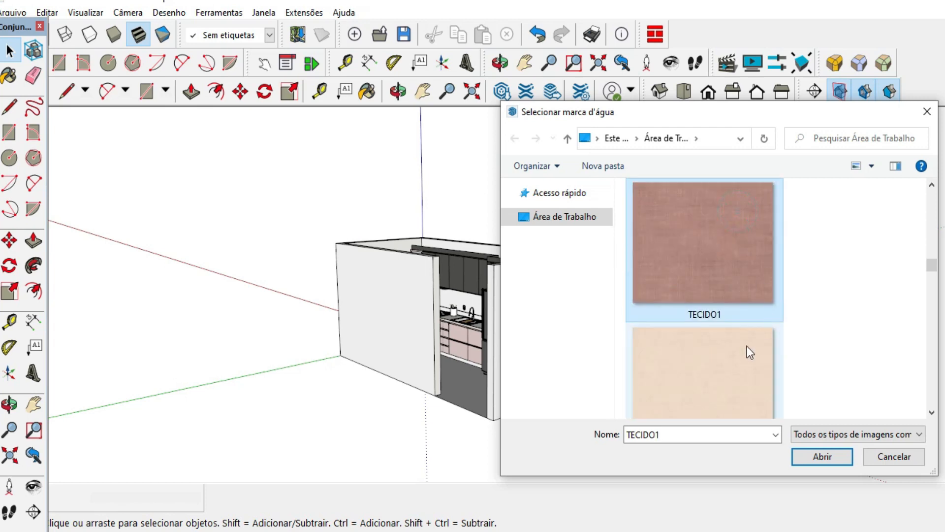
{"action": "left_click", "coordinate": [716, 363]}
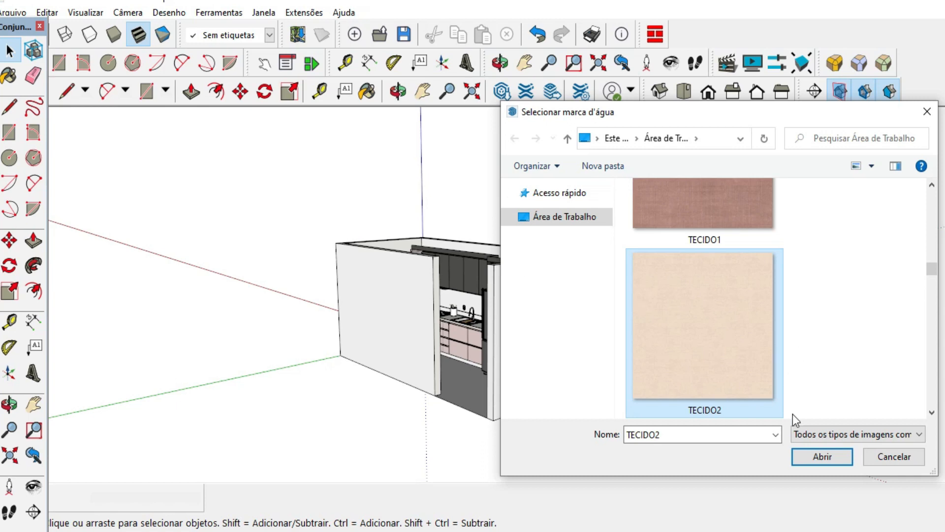
{"action": "left_click", "coordinate": [814, 457]}
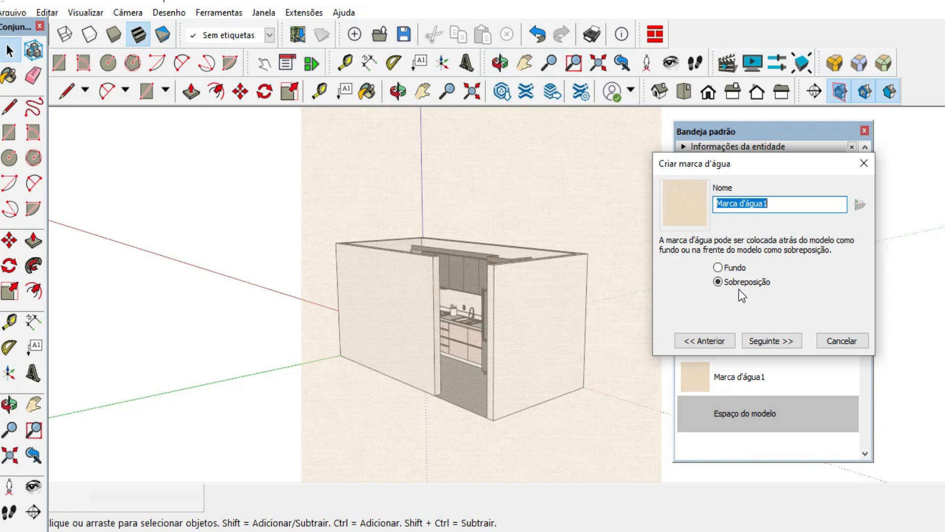
Compare the watermark's overlay and background placements, choose background (Fundo), and continue to the blend options.
{"action": "left_click", "coordinate": [718, 267]}
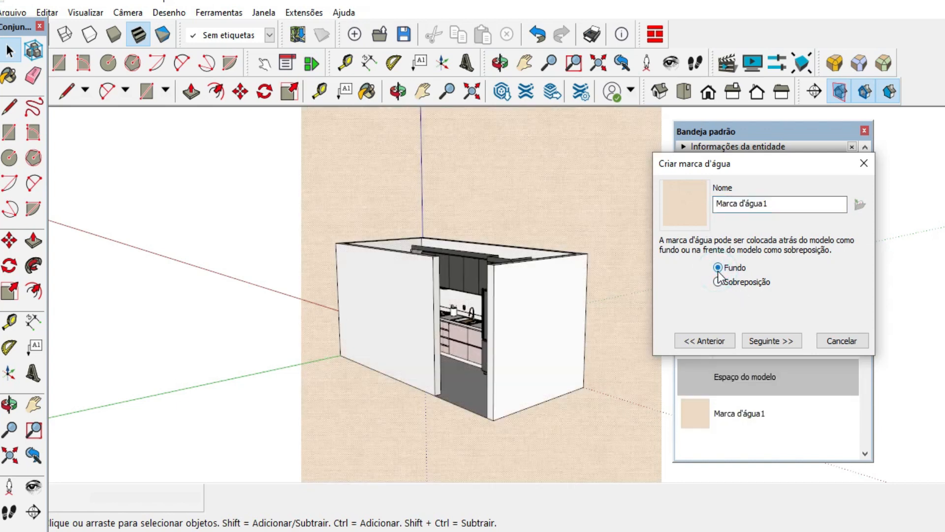
{"action": "left_click", "coordinate": [718, 282]}
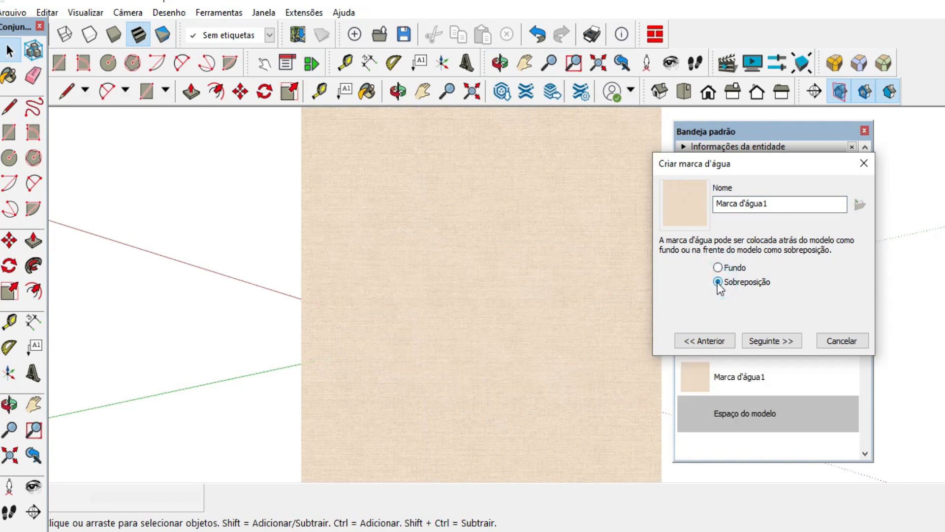
{"action": "left_click", "coordinate": [717, 268]}
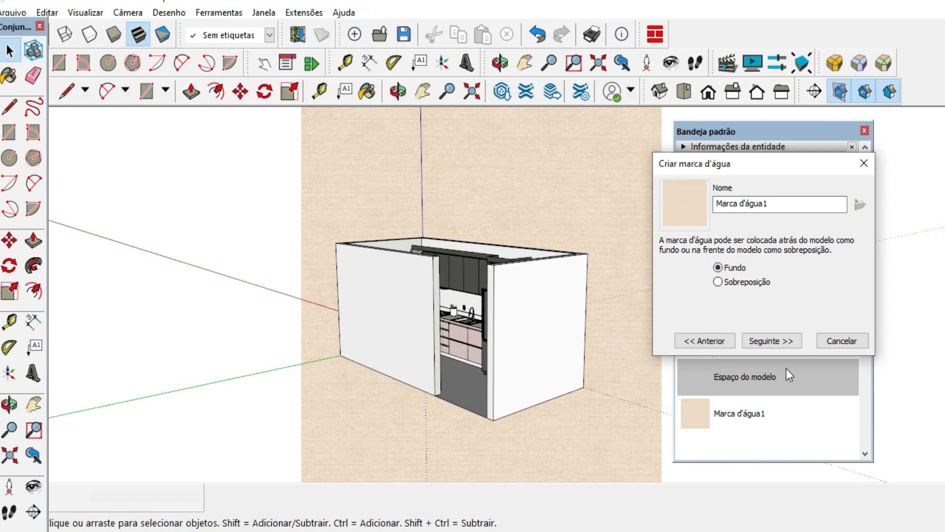
{"action": "left_click", "coordinate": [787, 340]}
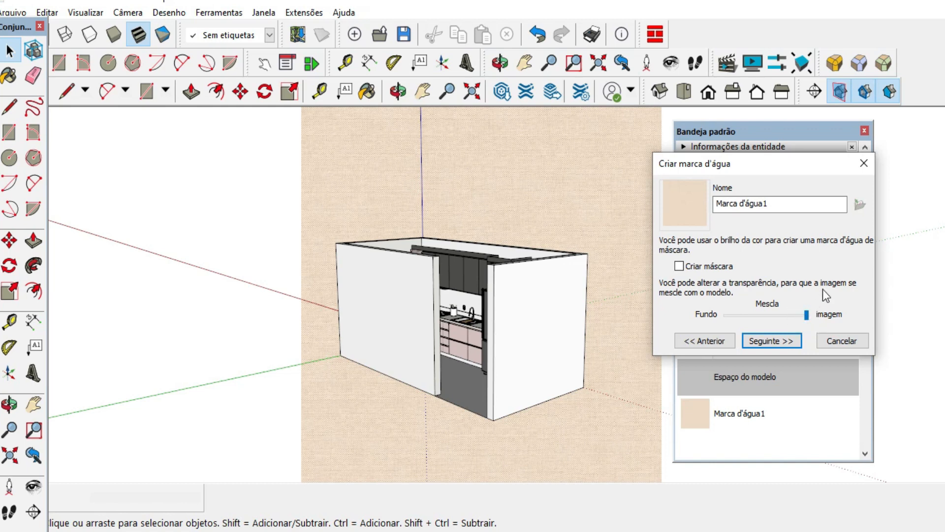
Try blending the watermark about halfway with the background, and return the blend fully to the image side.
{"action": "left_click", "coordinate": [806, 317]}
{"action": "left_click", "coordinate": [776, 317]}
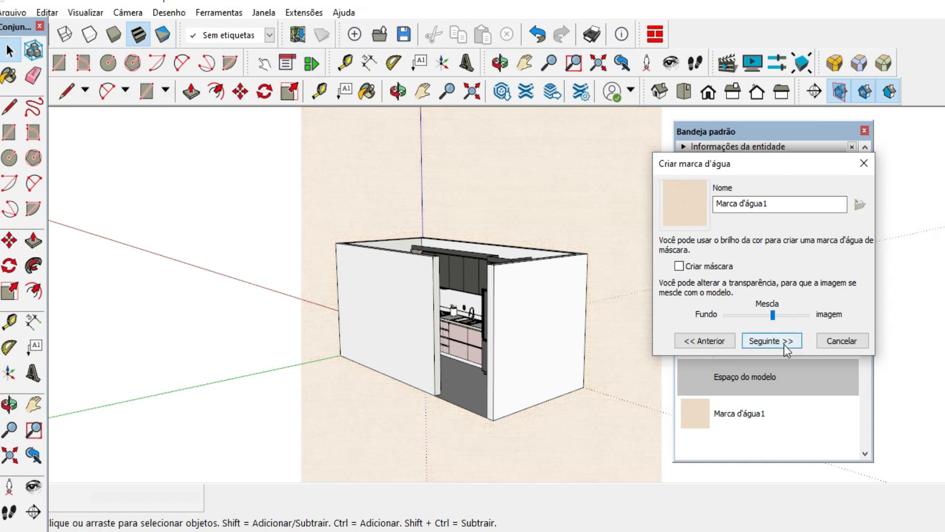
{"action": "left_click", "coordinate": [775, 315]}
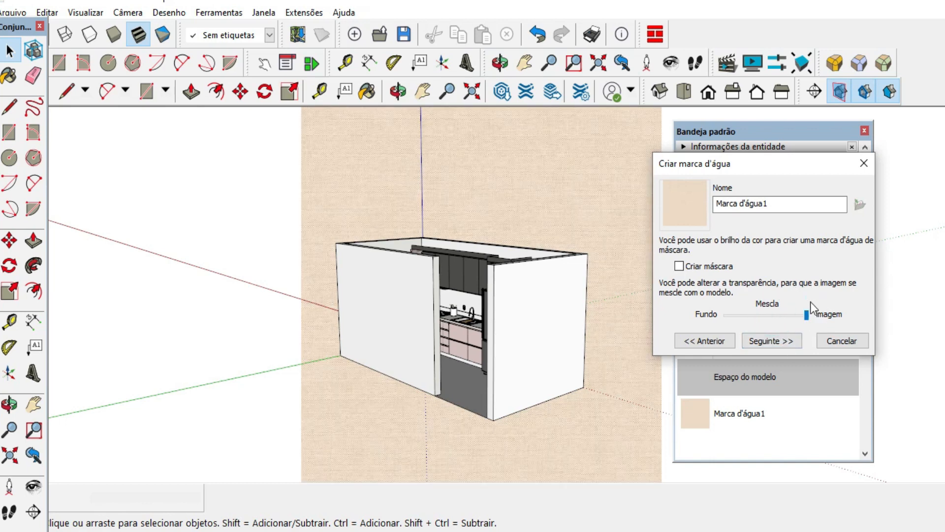
Tile the watermark across the whole screen (Em mosaico por toda a tela), try larger and smaller tile scales, and finish creating it.
{"action": "left_click", "coordinate": [793, 339]}
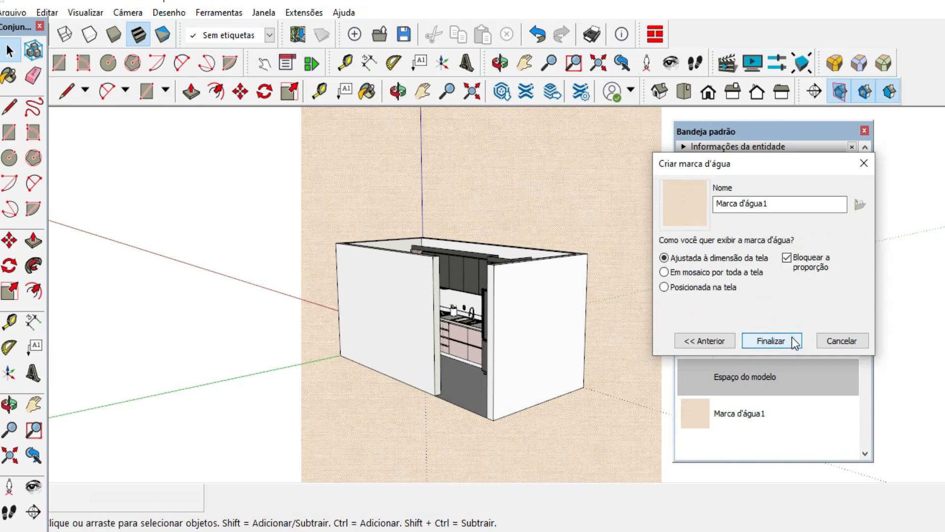
{"action": "left_click", "coordinate": [664, 274]}
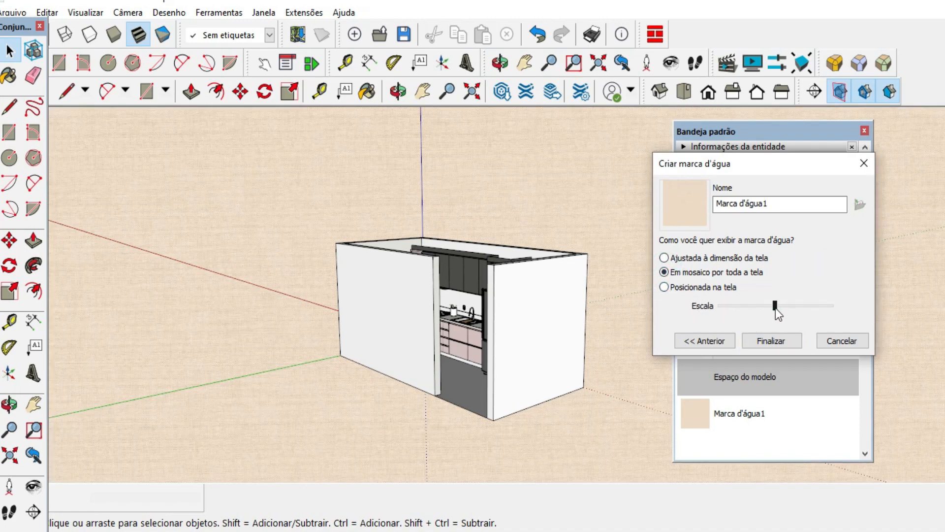
{"action": "left_click_drag", "start_coordinate": [776, 308], "coordinate": [752, 310]}
{"action": "left_click", "coordinate": [744, 308]}
{"action": "left_click", "coordinate": [828, 306]}
{"action": "left_click", "coordinate": [828, 306]}
{"action": "left_click", "coordinate": [738, 305]}
{"action": "left_click", "coordinate": [744, 305]}
{"action": "left_click", "coordinate": [782, 342]}
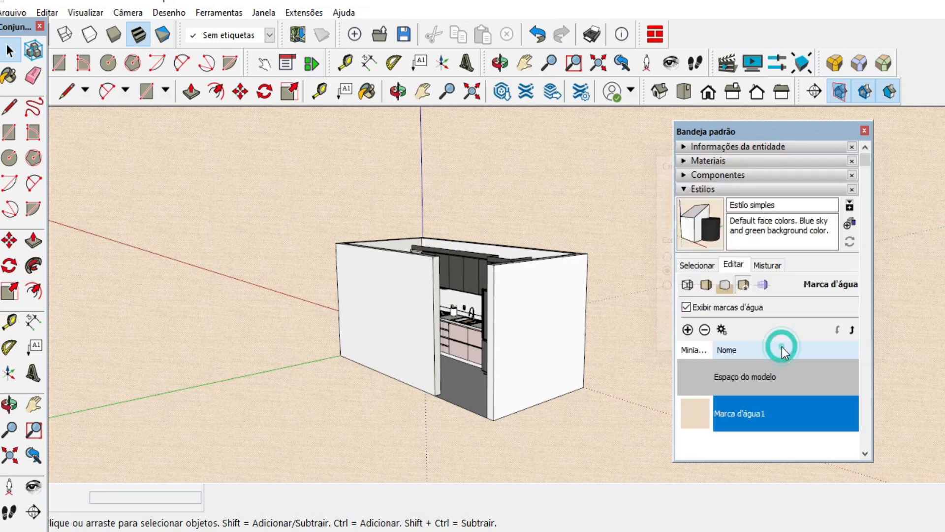
Inspect the kitchen against the tiled fabric background from above, up close and through the wall opening.
{"action": "middle_click_drag", "start_coordinate": [566, 276], "coordinate": [476, 388]}
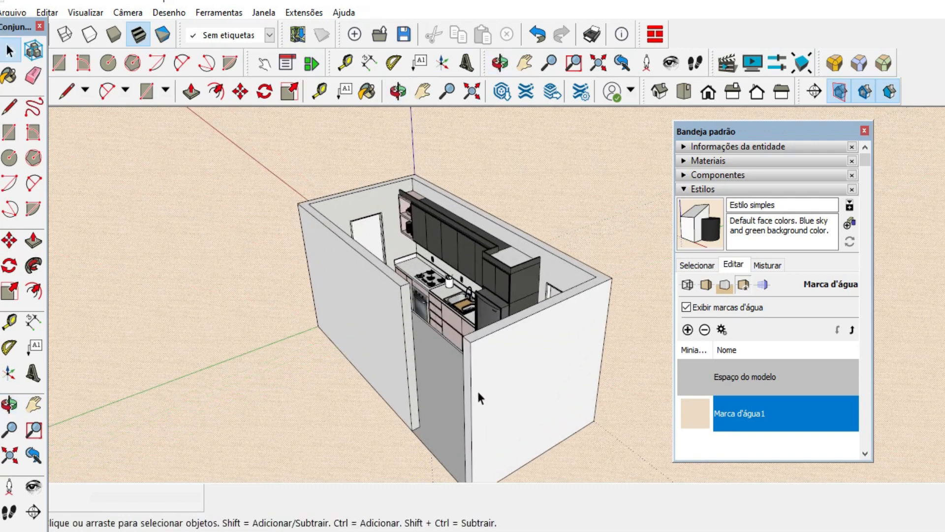
{"action": "scroll", "coordinate": [469, 260], "scroll_direction": "up", "scroll_amount": 5}
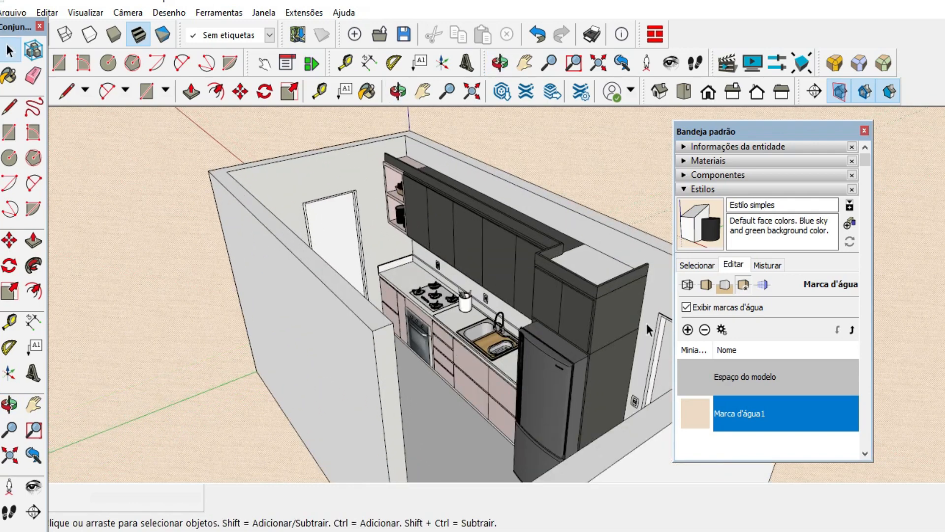
{"action": "scroll", "coordinate": [420, 284], "scroll_direction": "down", "scroll_amount": 2}
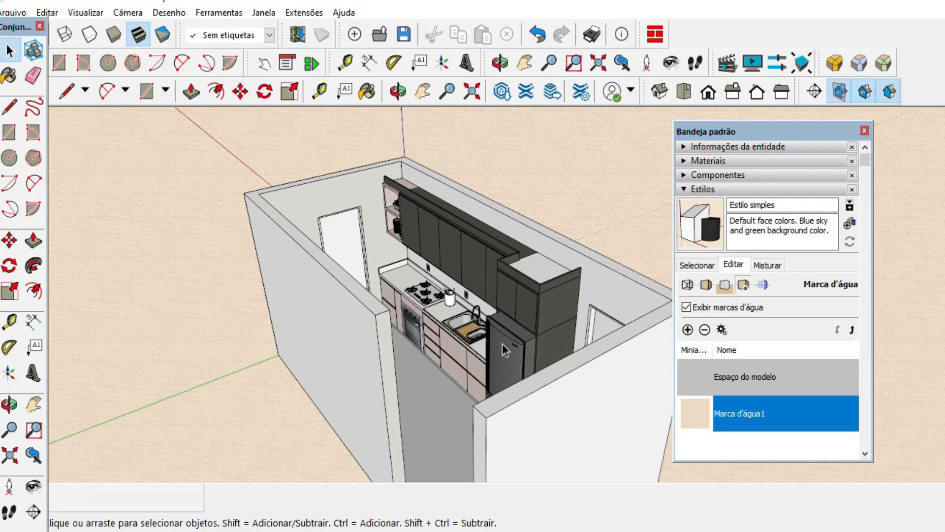
{"action": "middle_click_drag", "start_coordinate": [483, 345], "coordinate": [460, 342]}
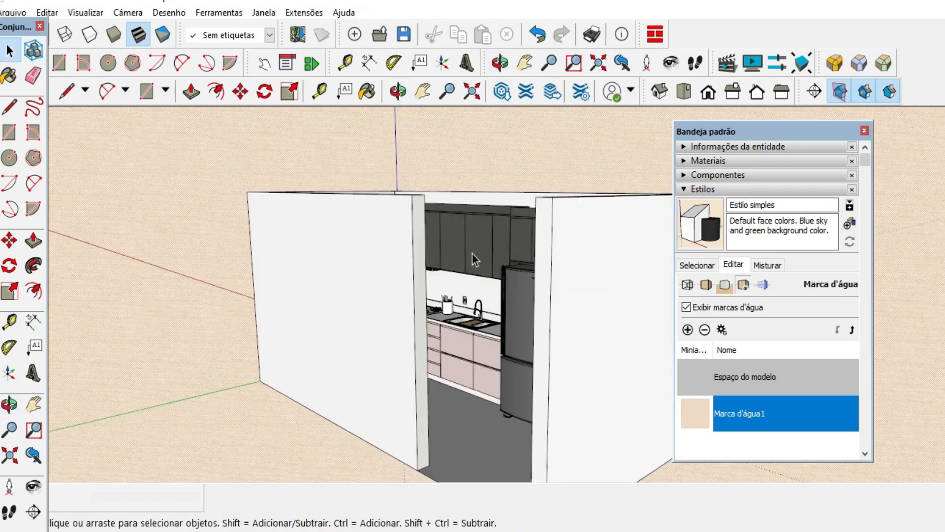
{"action": "scroll", "coordinate": [459, 342], "scroll_direction": "down", "scroll_amount": 1}
{"action": "middle_click_drag", "start_coordinate": [522, 262], "coordinate": [487, 370]}
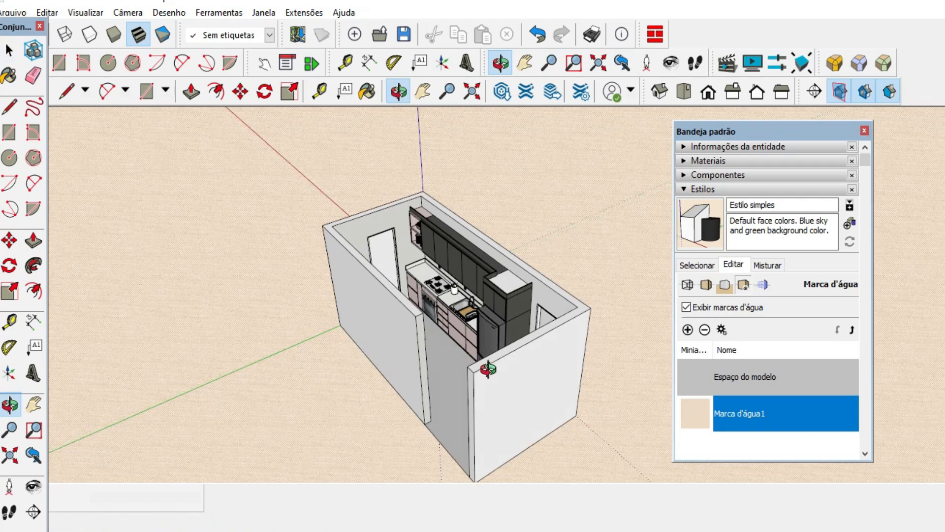
Add a second watermark to the style using the TECIDO1 image from the desktop folder.
{"action": "left_click", "coordinate": [688, 329]}
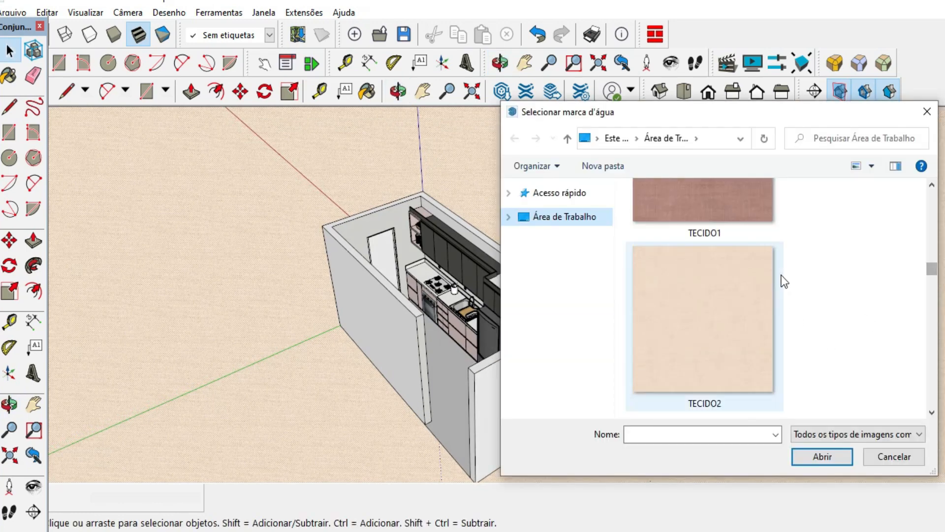
{"action": "left_click", "coordinate": [747, 220]}
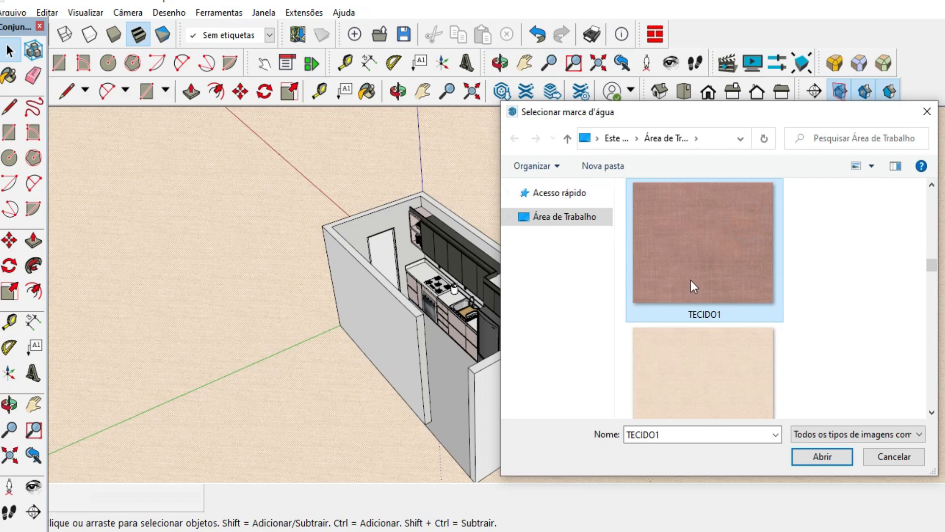
{"action": "left_click", "coordinate": [826, 460]}
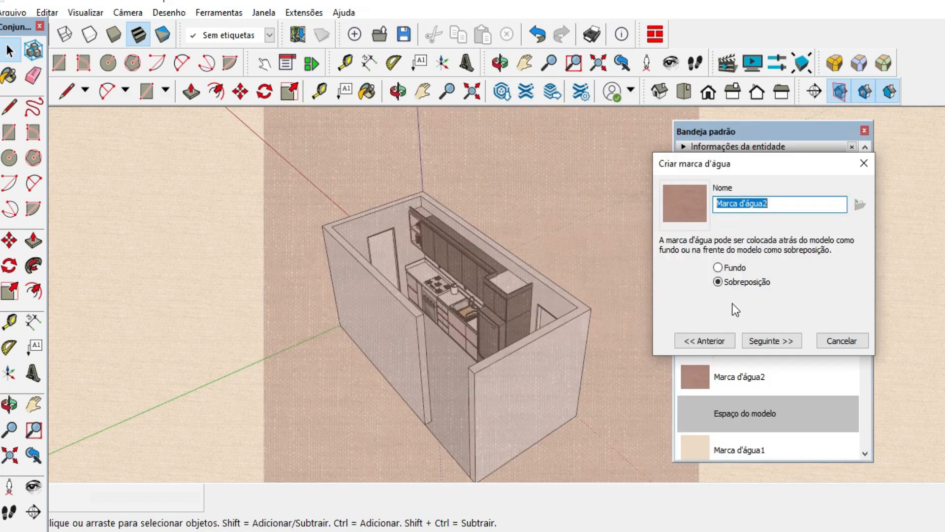
Compare the second watermark's background and overlay placements, choose overlay (Sobreposição), and continue to the blend options.
{"action": "left_click", "coordinate": [718, 267]}
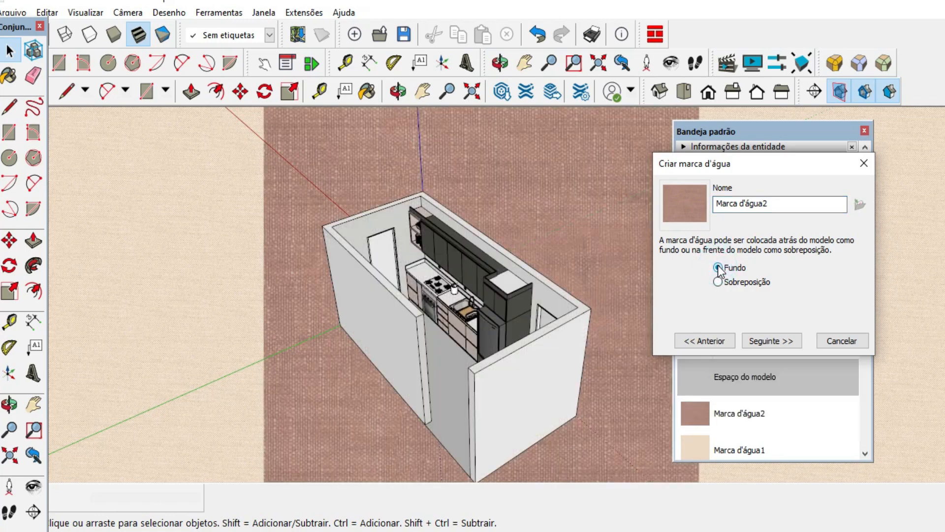
{"action": "left_click", "coordinate": [719, 282]}
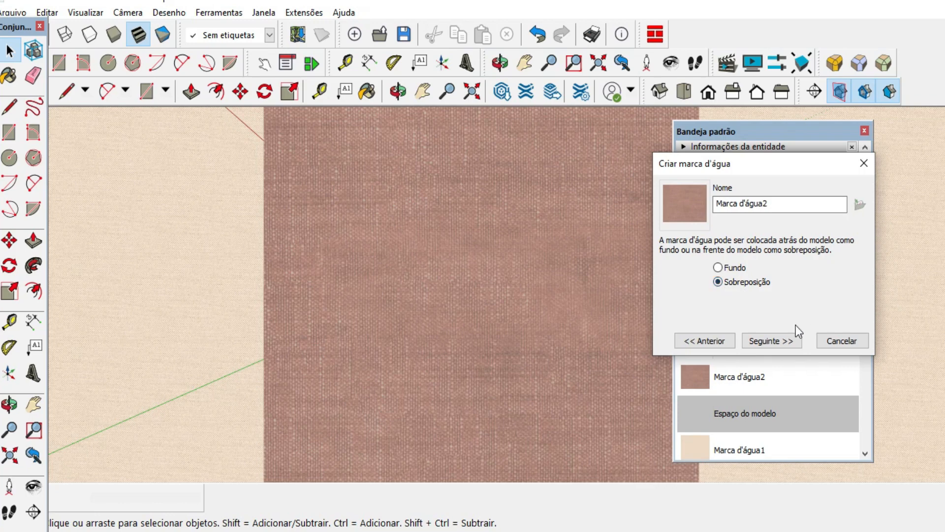
{"action": "left_click", "coordinate": [774, 342]}
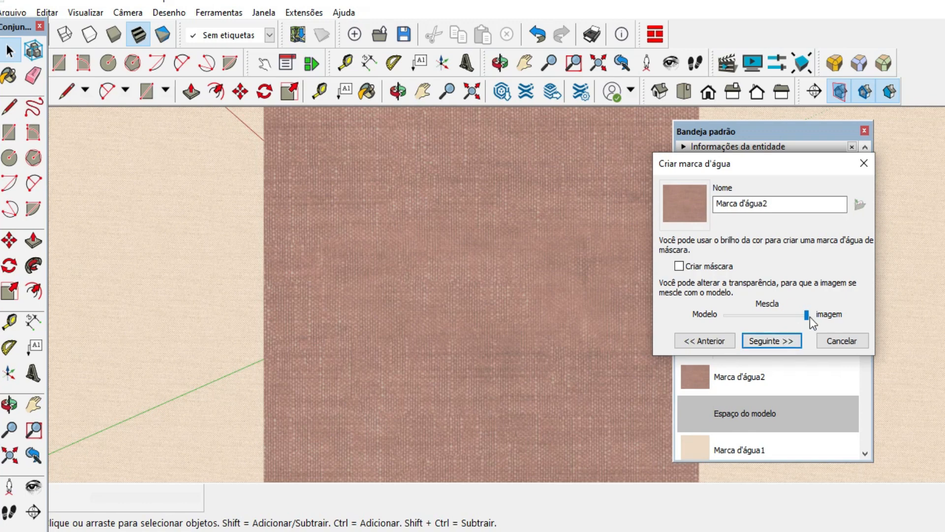
Compare the overlay watermark with and without a brightness mask (Criar máscara) at several blend levels between model and image.
{"action": "left_click_drag", "start_coordinate": [807, 320], "coordinate": [748, 320]}
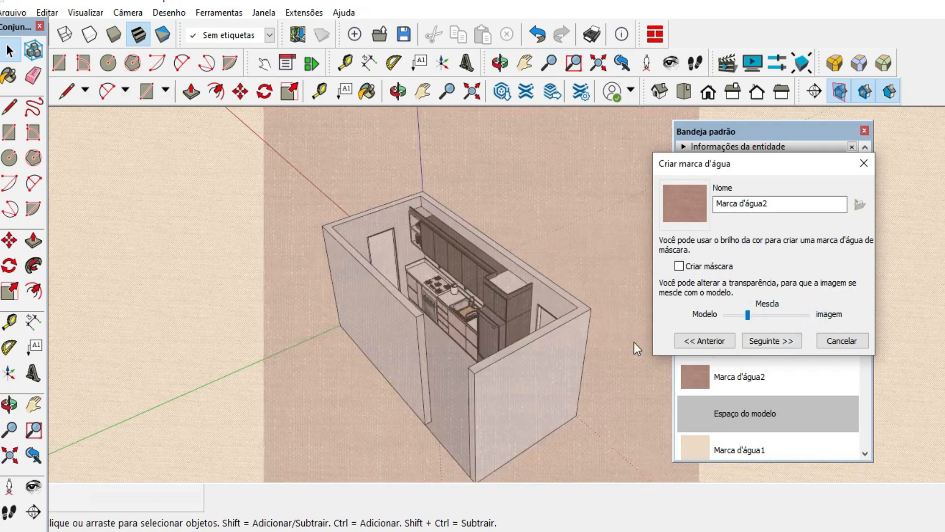
{"action": "left_click", "coordinate": [467, 342]}
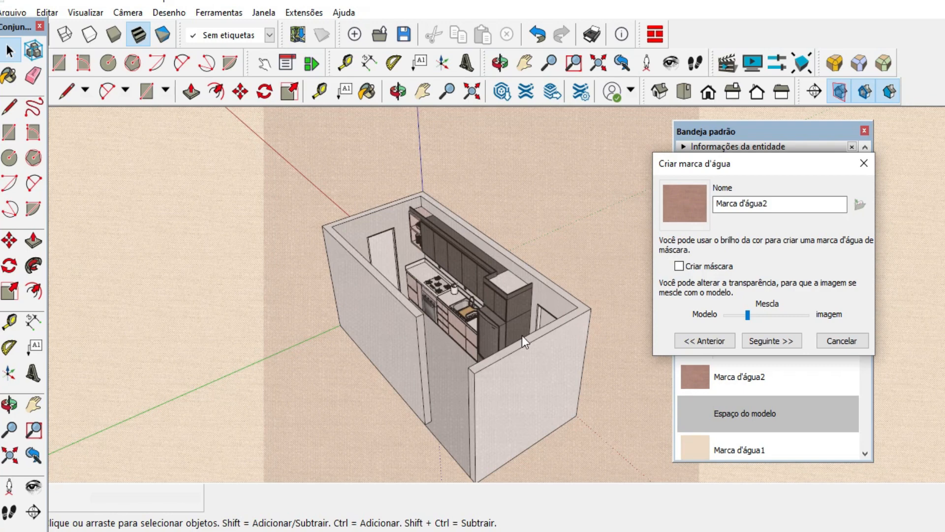
{"action": "left_click", "coordinate": [679, 267]}
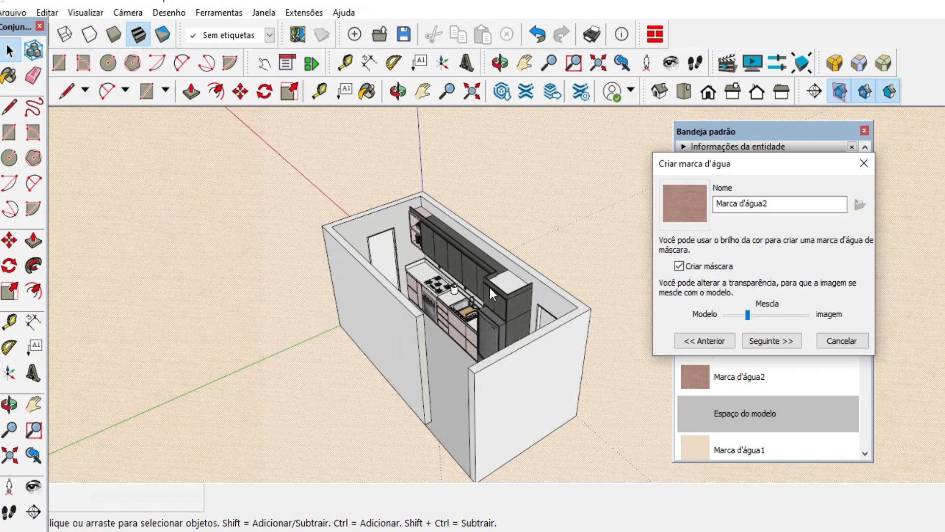
{"action": "left_click", "coordinate": [781, 316]}
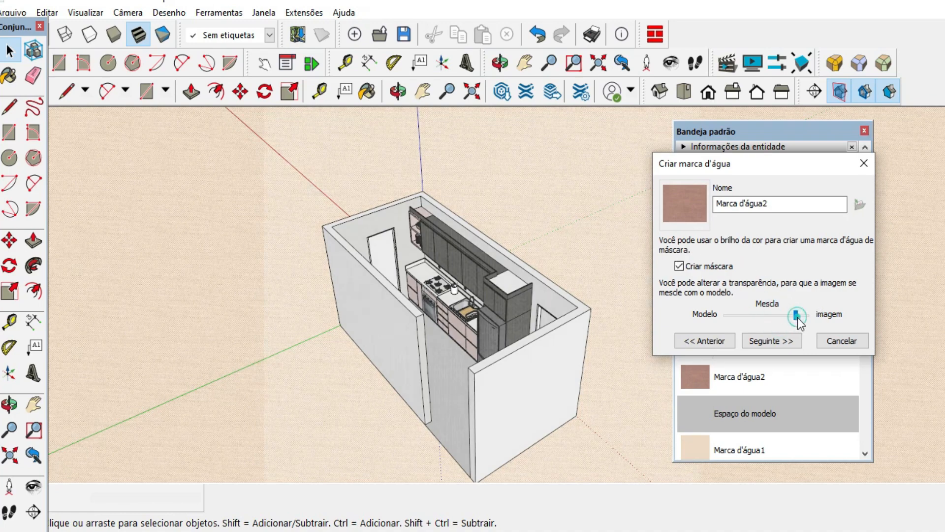
{"action": "left_click", "coordinate": [797, 318]}
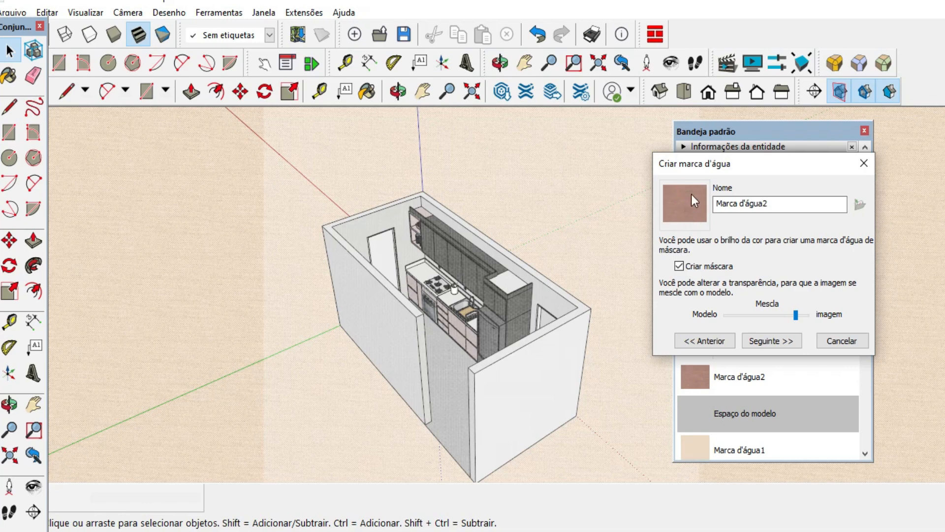
{"action": "left_click", "coordinate": [746, 314]}
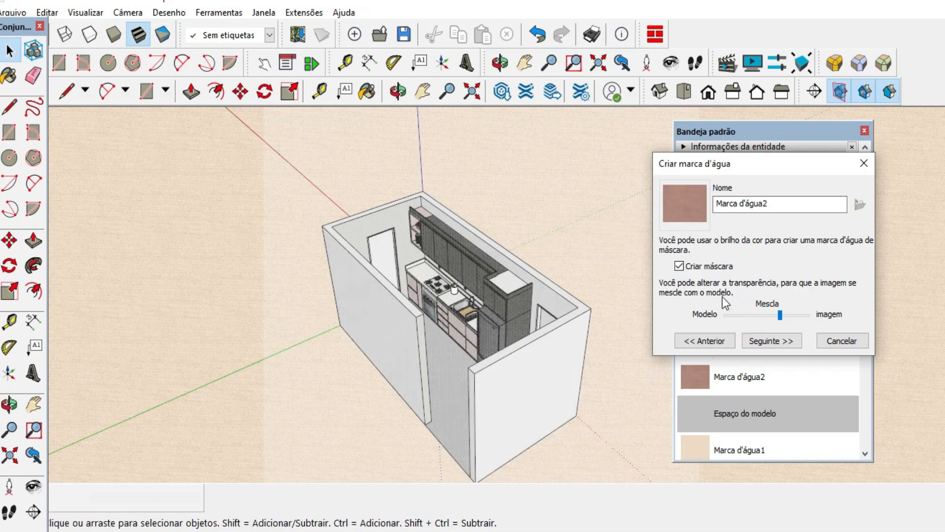
{"action": "left_click", "coordinate": [746, 314]}
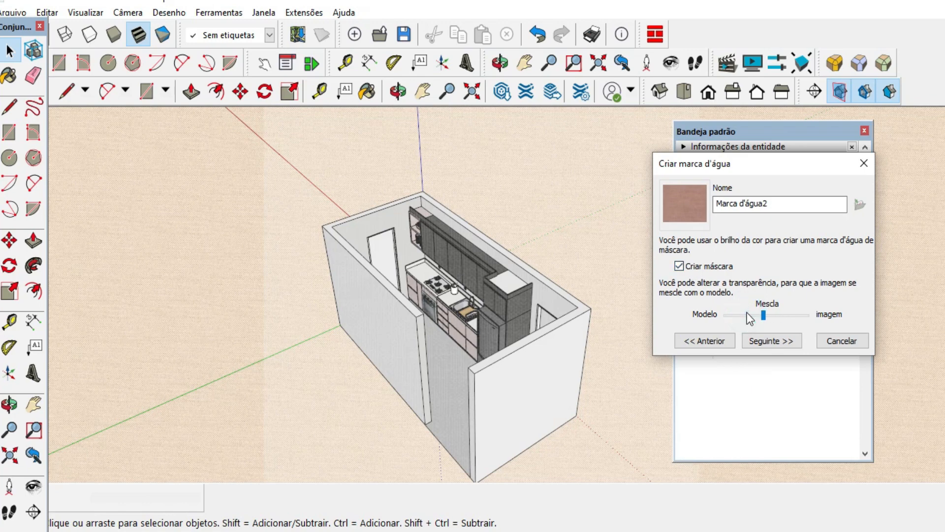
{"action": "left_click", "coordinate": [679, 266]}
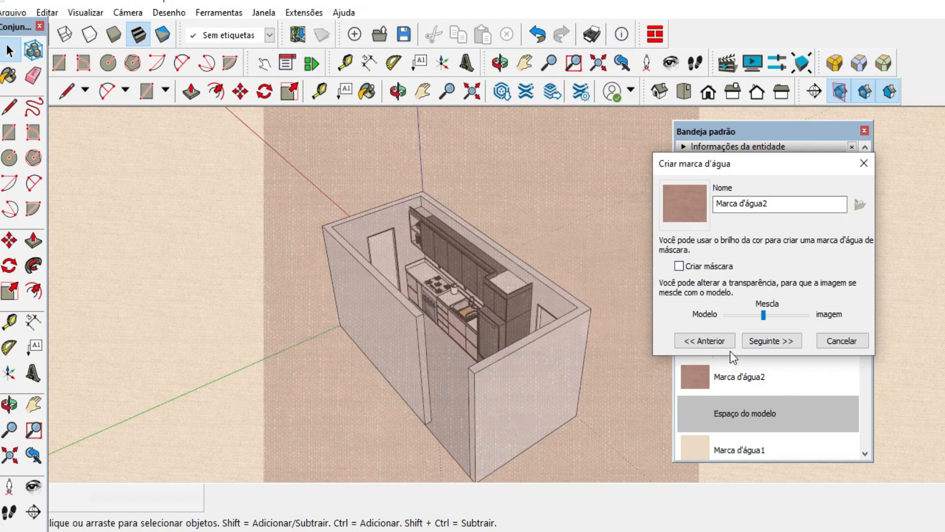
{"action": "left_click", "coordinate": [733, 317]}
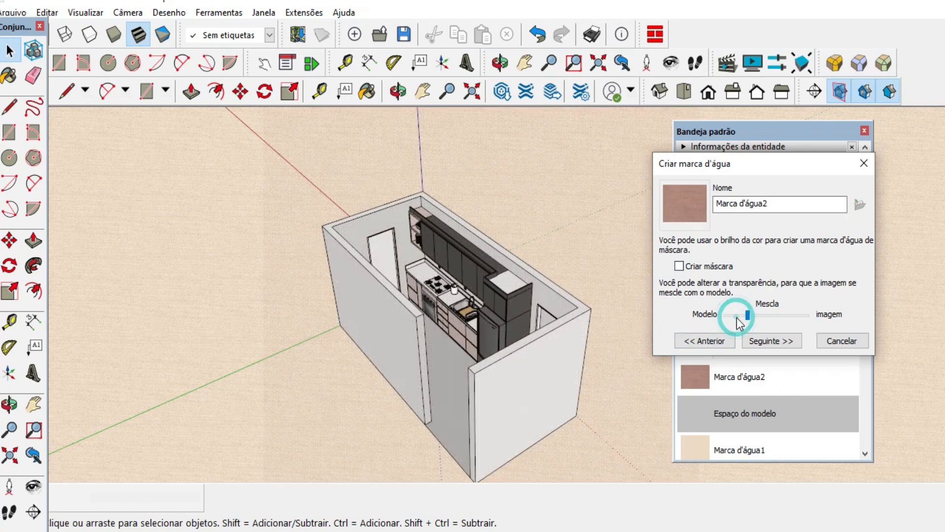
Enable the watermark's mask, weaken its blend toward the model (Modelo), and finish it fitted to the screen (Ajustada à dimensão da tela).
{"action": "left_click", "coordinate": [679, 266]}
{"action": "left_click_drag", "start_coordinate": [727, 314], "coordinate": [812, 317]}
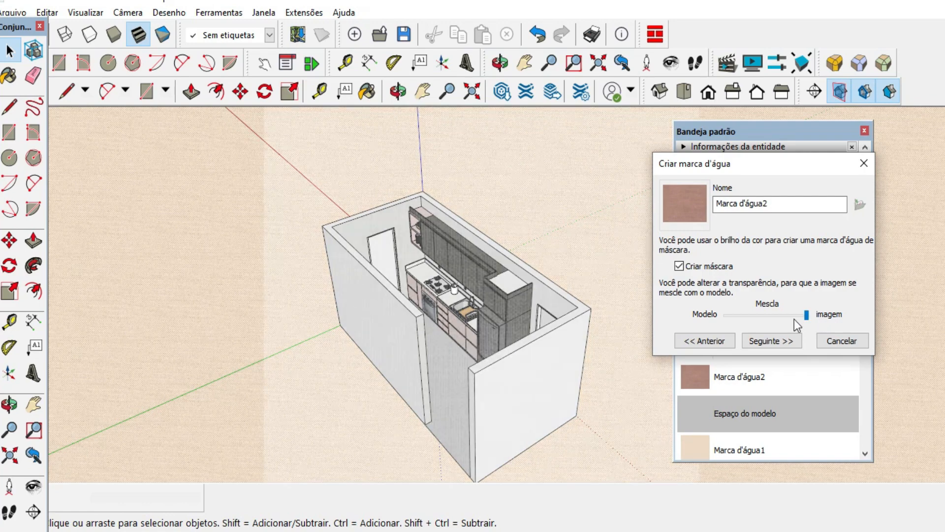
{"action": "left_click", "coordinate": [808, 315]}
{"action": "left_click_drag", "start_coordinate": [785, 317], "coordinate": [750, 317]}
{"action": "left_click", "coordinate": [771, 340]}
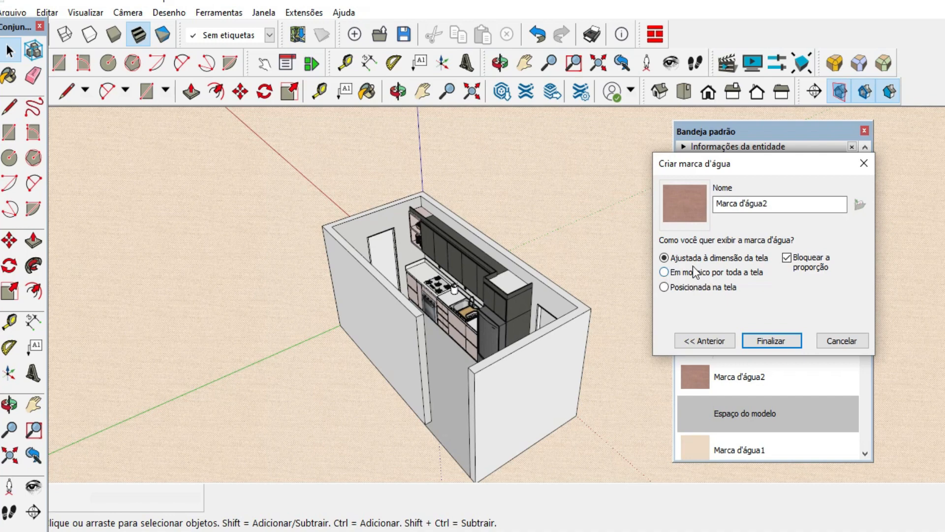
{"action": "left_click", "coordinate": [771, 340]}
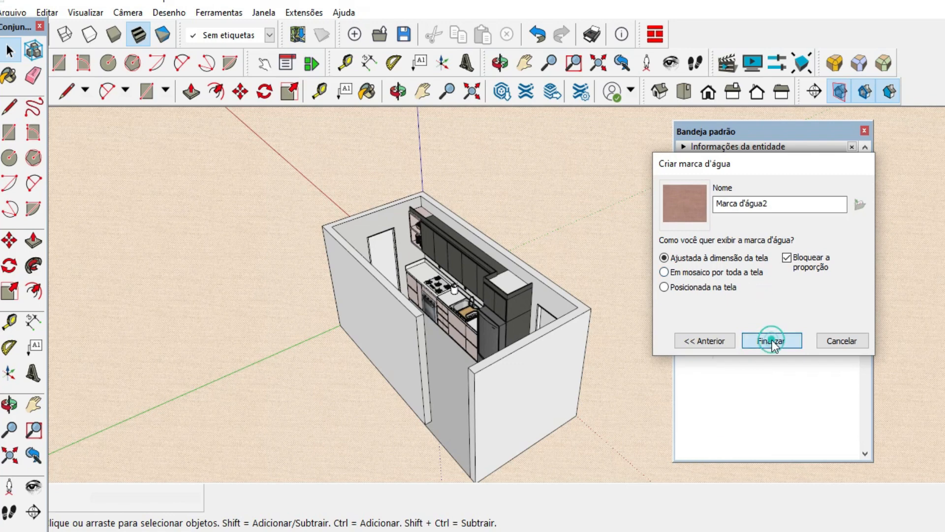
Examine the overlay's effect on the kitchen cabinets and counter up close and on the whole room.
{"action": "middle_click_drag", "start_coordinate": [514, 235], "coordinate": [536, 170]}
{"action": "scroll", "coordinate": [487, 261], "scroll_direction": "up", "scroll_amount": 8}
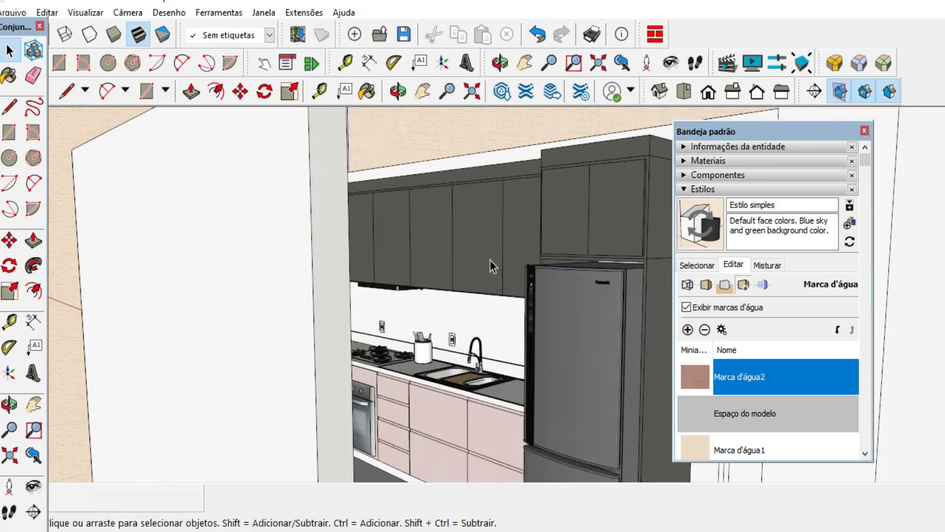
{"action": "middle_click_drag", "start_coordinate": [490, 260], "coordinate": [387, 196]}
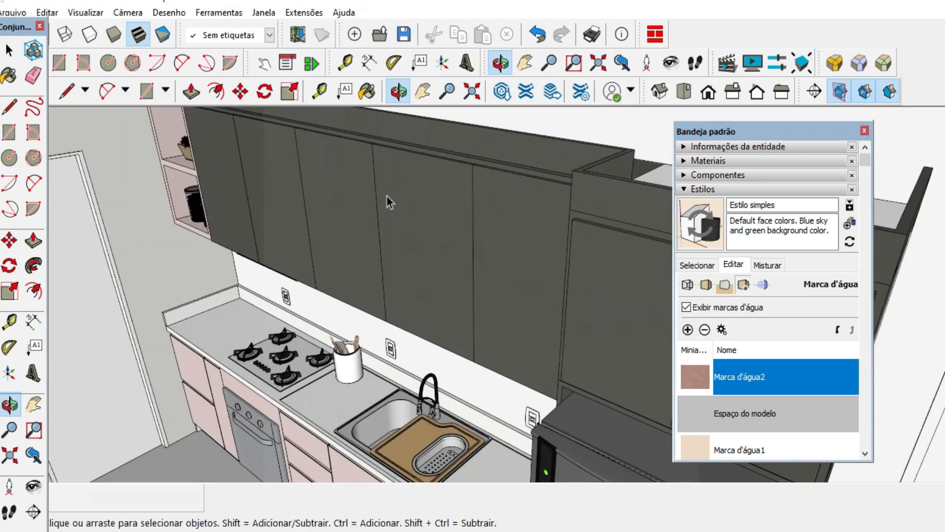
{"action": "scroll", "coordinate": [460, 201], "scroll_direction": "down", "scroll_amount": 10}
{"action": "middle_click_drag", "start_coordinate": [487, 175], "coordinate": [460, 222]}
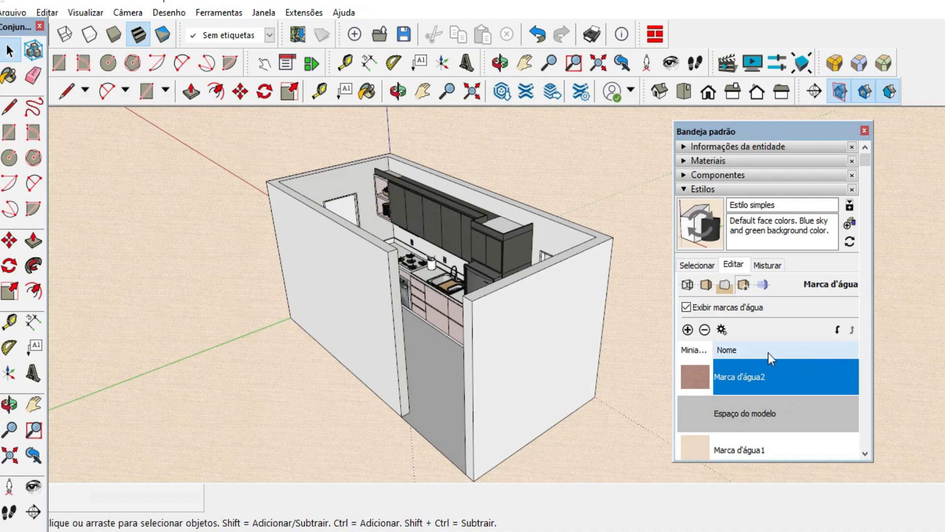
Edit the TECIDO1 overlay watermark, strengthening its blend toward the image and easing it back toward the model.
{"action": "left_click", "coordinate": [722, 329]}
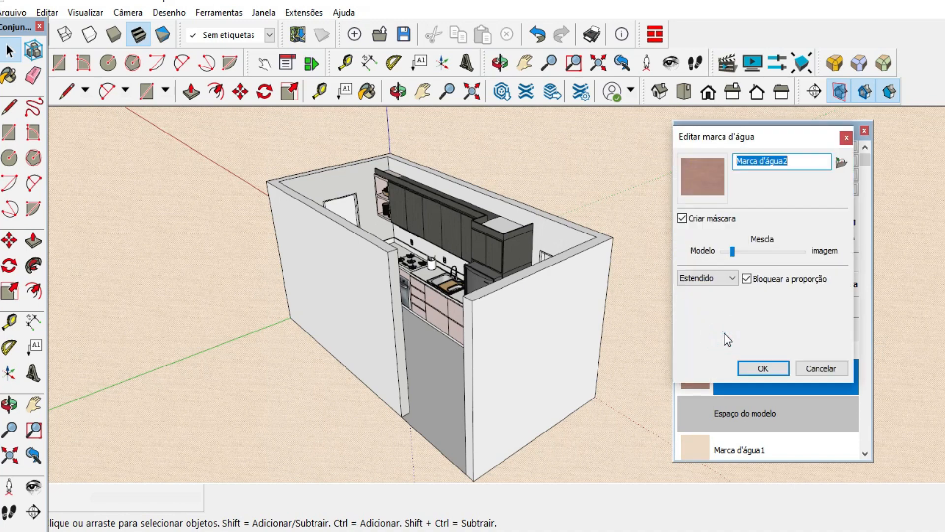
{"action": "left_click_drag", "start_coordinate": [735, 249], "coordinate": [781, 253]}
{"action": "left_click", "coordinate": [741, 250]}
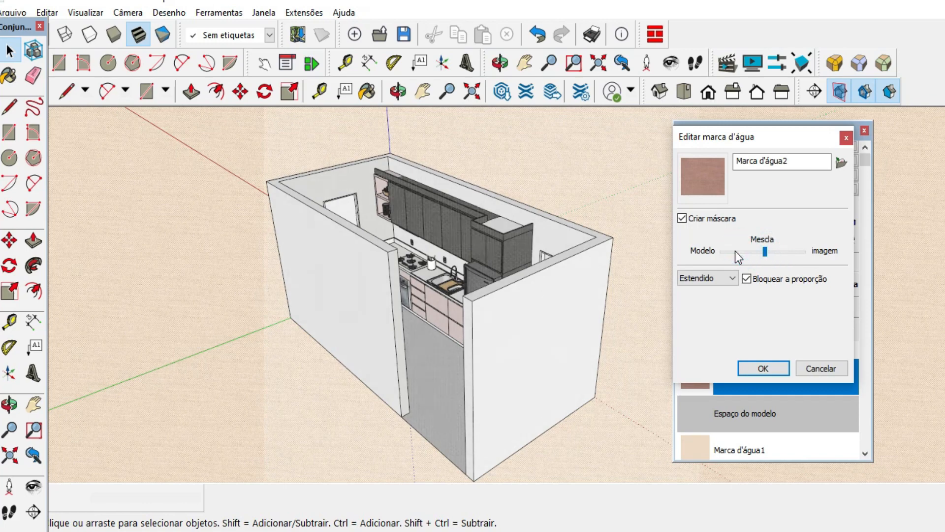
{"action": "left_click", "coordinate": [734, 251]}
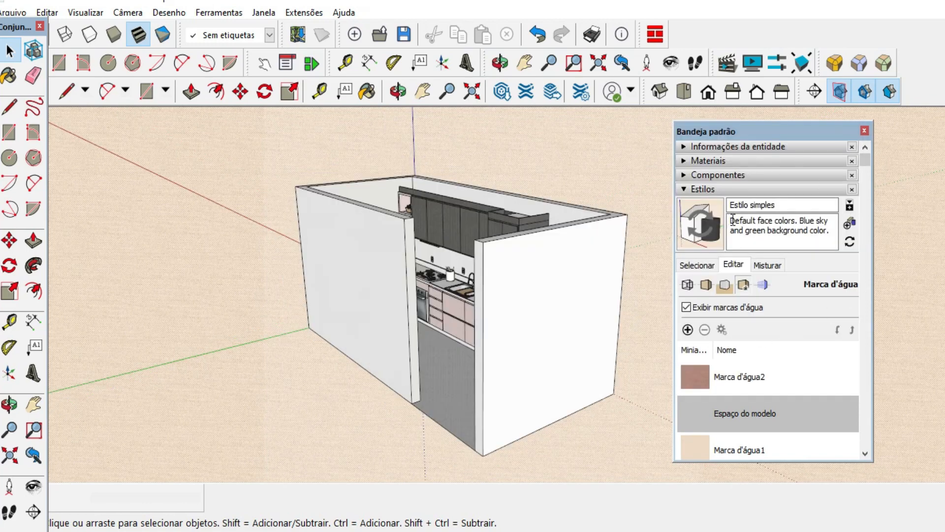
Create a new style from the current settings and name it "Estilo criado youtube".
{"action": "left_click", "coordinate": [850, 225]}
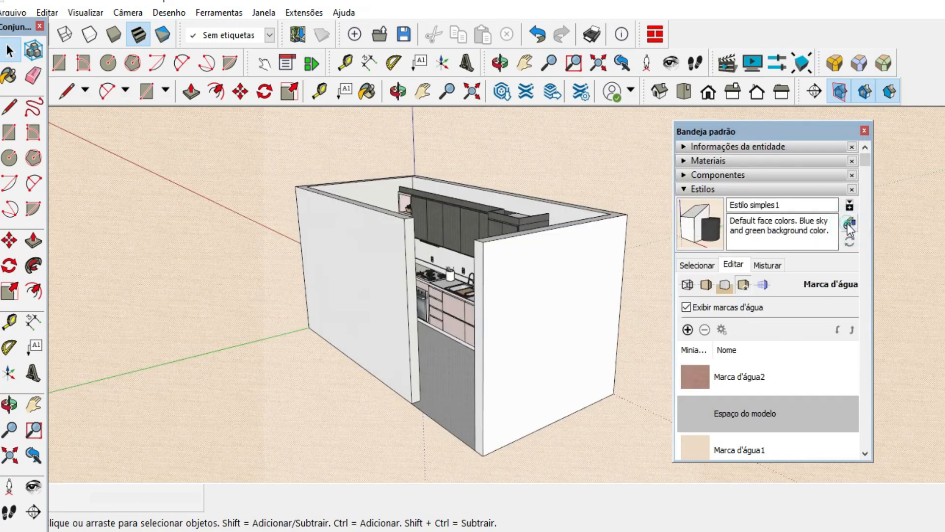
{"action": "left_click", "coordinate": [789, 207]}
{"action": "double_click", "coordinate": [789, 206]}
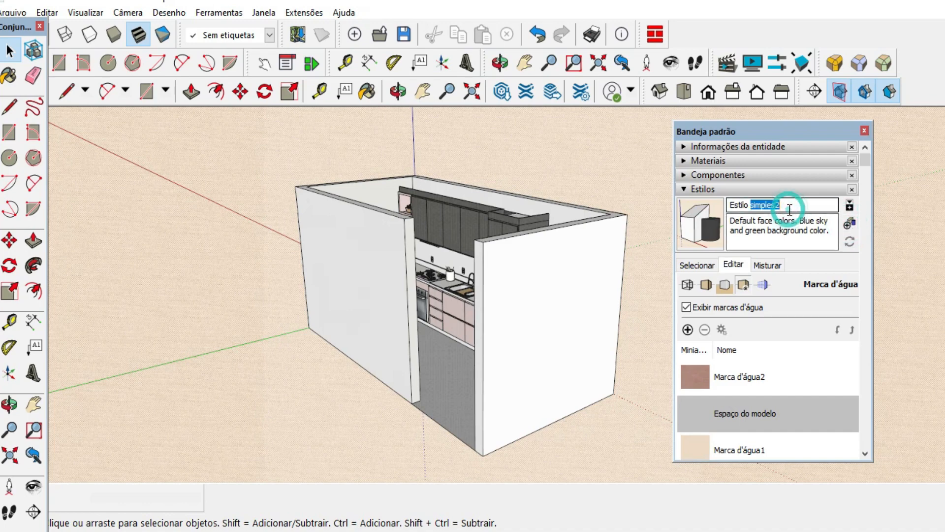
{"action": "key", "text": "BackSpace"}
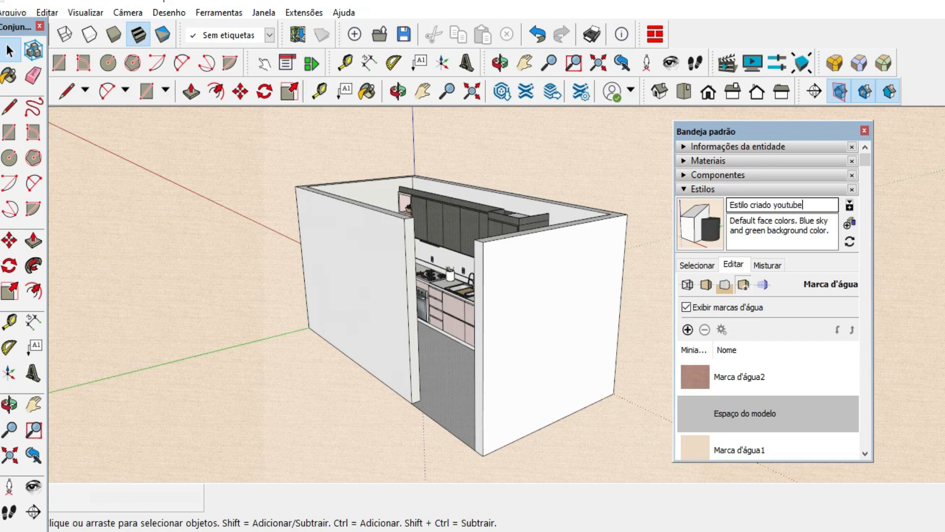
Commit the new style's name and display the styles stored in the model (No modelo).
{"action": "key", "text": "Return"}
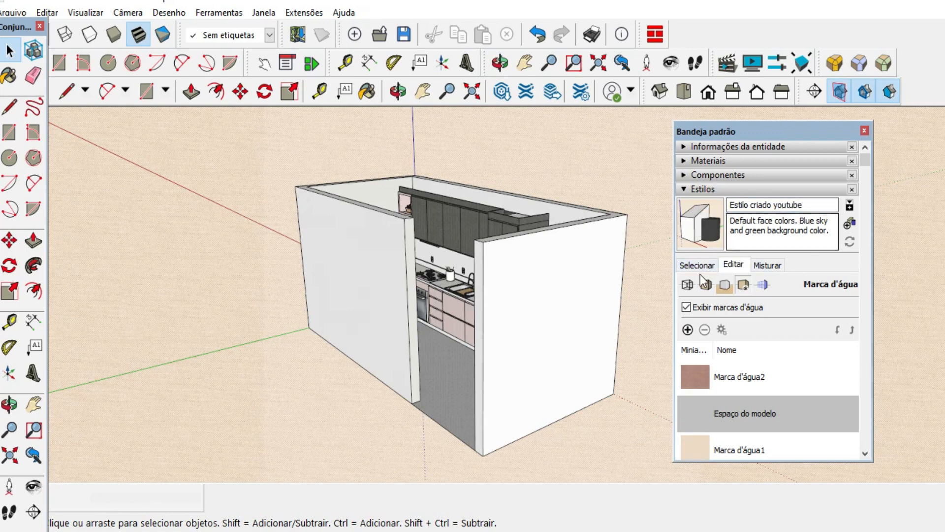
{"action": "left_click", "coordinate": [697, 266]}
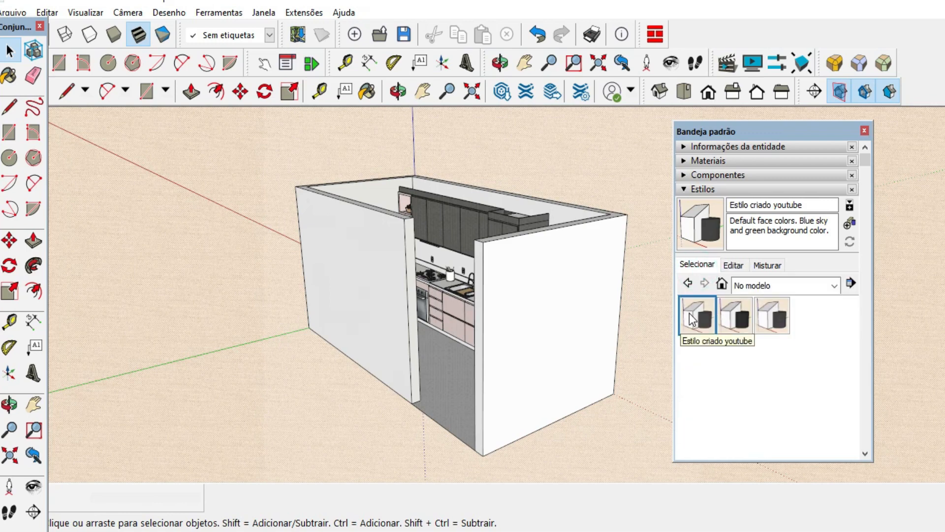
{"action": "middle_click_drag", "start_coordinate": [416, 290], "coordinate": [471, 256]}
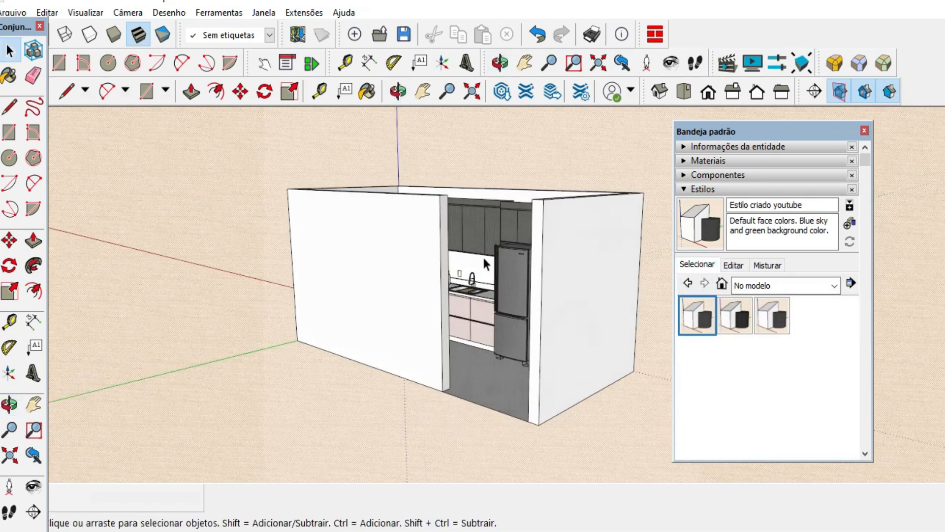
Apply "Estilo simples" from the Estilos padrão collection and examine the kitchen's cabinets and fridge with it.
{"action": "left_click", "coordinate": [835, 285]}
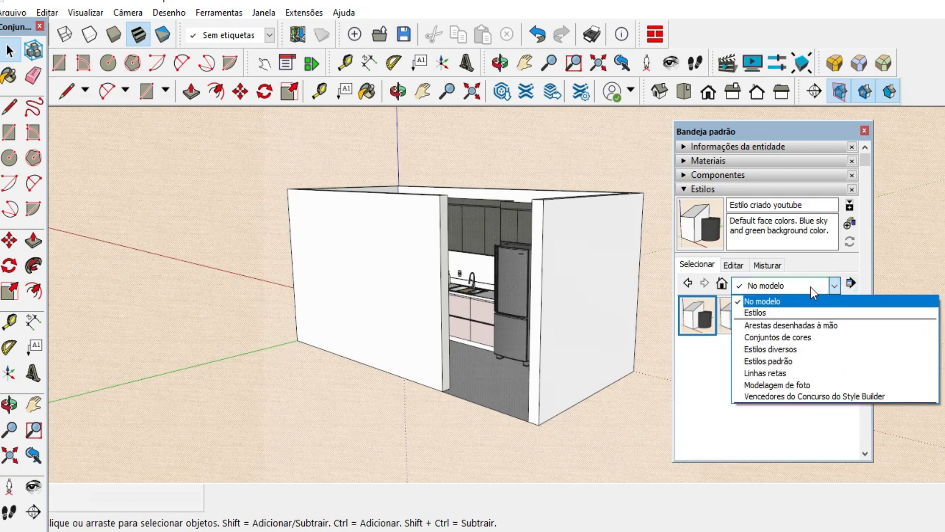
{"action": "left_click", "coordinate": [788, 362]}
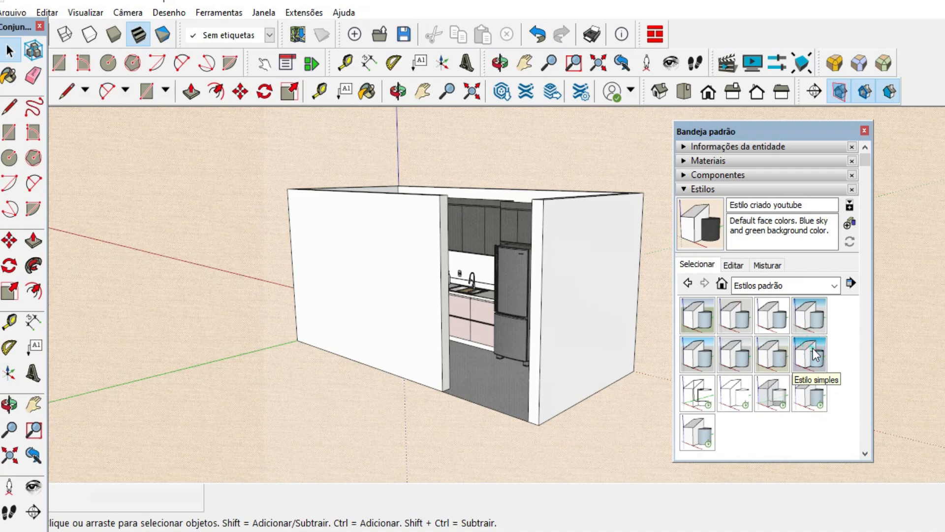
{"action": "left_click", "coordinate": [815, 354]}
{"action": "middle_click_drag", "start_coordinate": [423, 315], "coordinate": [474, 404]}
{"action": "scroll", "coordinate": [382, 296], "scroll_direction": "up", "scroll_amount": 3}
{"action": "scroll", "coordinate": [474, 405], "scroll_direction": "down", "scroll_amount": 2}
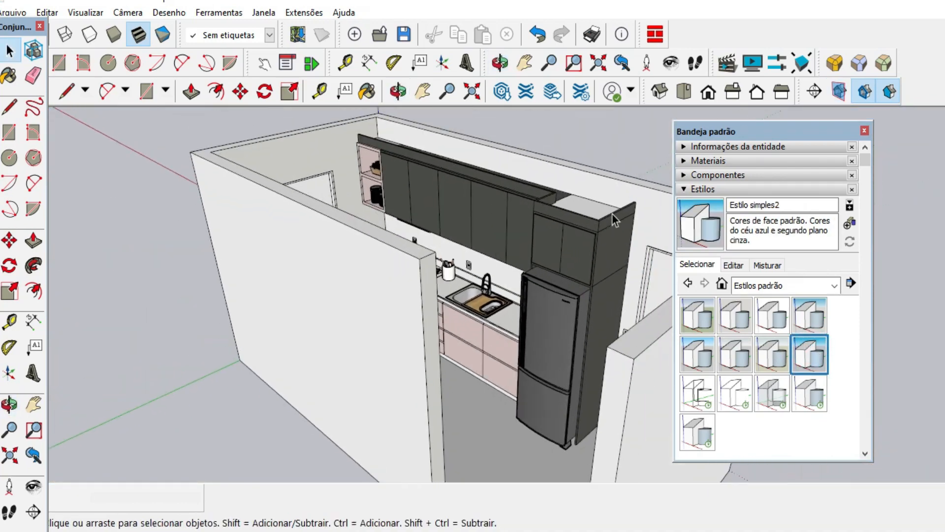
{"action": "scroll", "coordinate": [605, 208], "scroll_direction": "up", "scroll_amount": 5}
{"action": "middle_click_drag", "start_coordinate": [577, 272], "coordinate": [610, 188]}
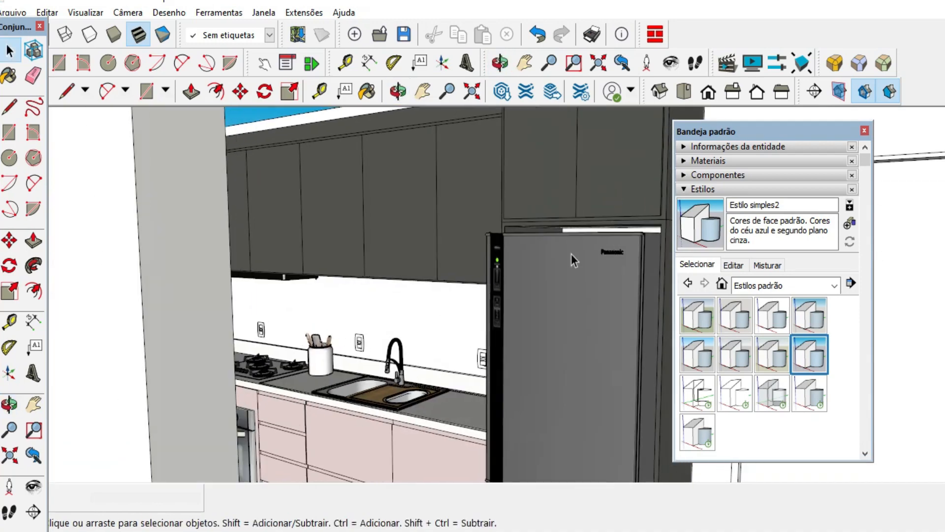
{"action": "scroll", "coordinate": [468, 254], "scroll_direction": "down", "scroll_amount": 3}
{"action": "scroll", "coordinate": [515, 229], "scroll_direction": "down", "scroll_amount": 2}
{"action": "middle_click_drag", "start_coordinate": [515, 229], "coordinate": [540, 276]}
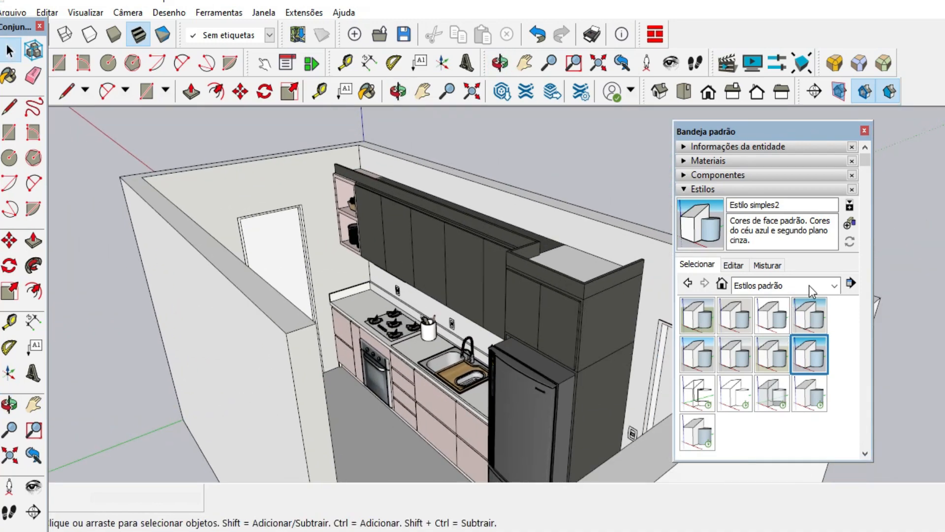
Reapply the in-model style "Estilo criado youtube" to the kitchen and view the whole room.
{"action": "left_click", "coordinate": [722, 284]}
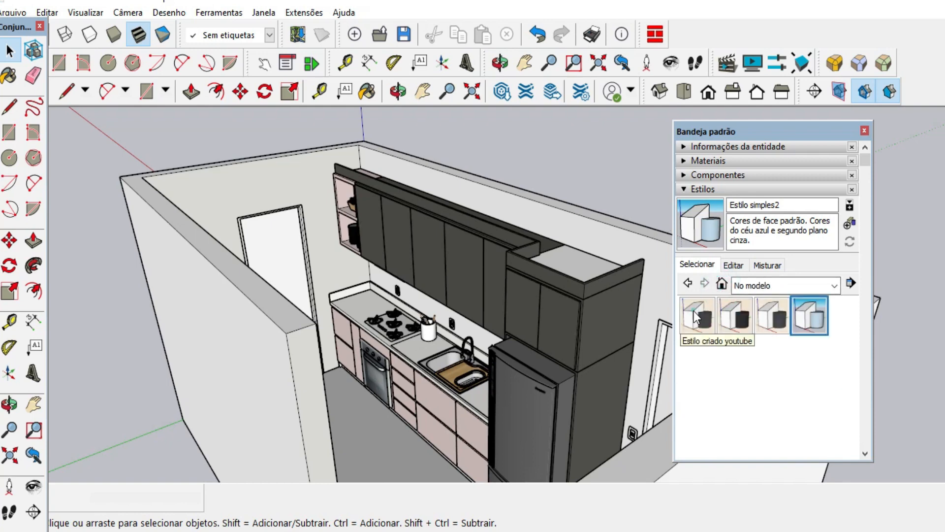
{"action": "left_click", "coordinate": [693, 311]}
{"action": "middle_click_drag", "start_coordinate": [437, 325], "coordinate": [476, 298]}
{"action": "scroll", "coordinate": [429, 302], "scroll_direction": "down", "scroll_amount": 4}
{"action": "scroll", "coordinate": [429, 300], "scroll_direction": "down", "scroll_amount": 2}
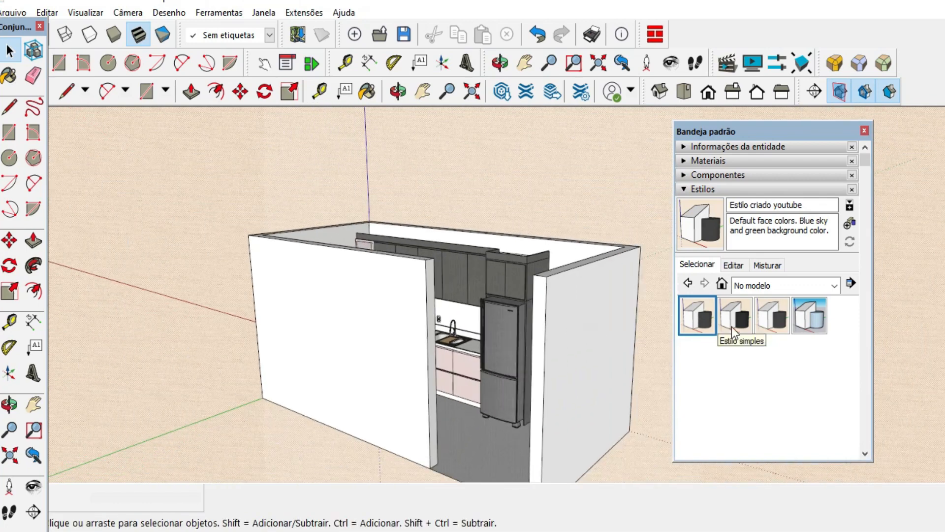
Collapse the Estilos settings and place a section plane on the kitchen's long front wall.
{"action": "left_click", "coordinate": [702, 189]}
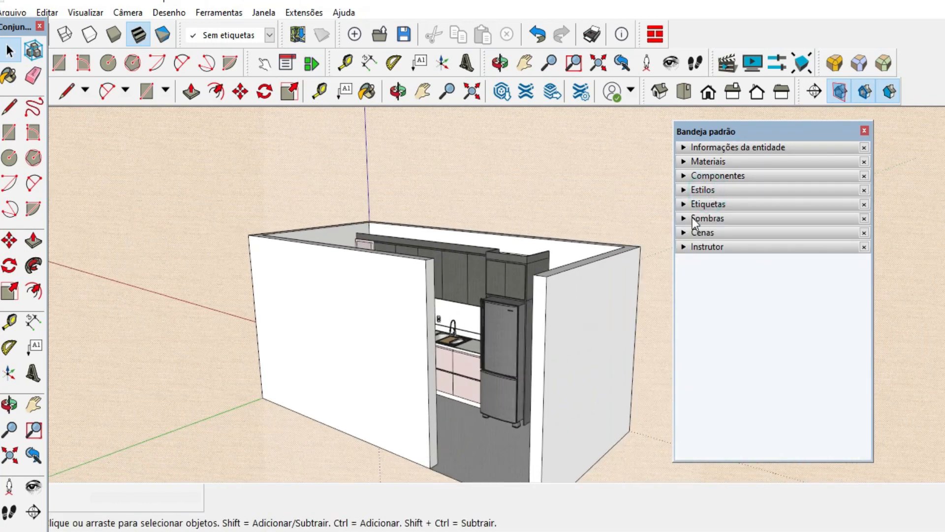
{"action": "middle_click_drag", "start_coordinate": [492, 217], "coordinate": [352, 331]}
{"action": "left_click", "coordinate": [816, 92]}
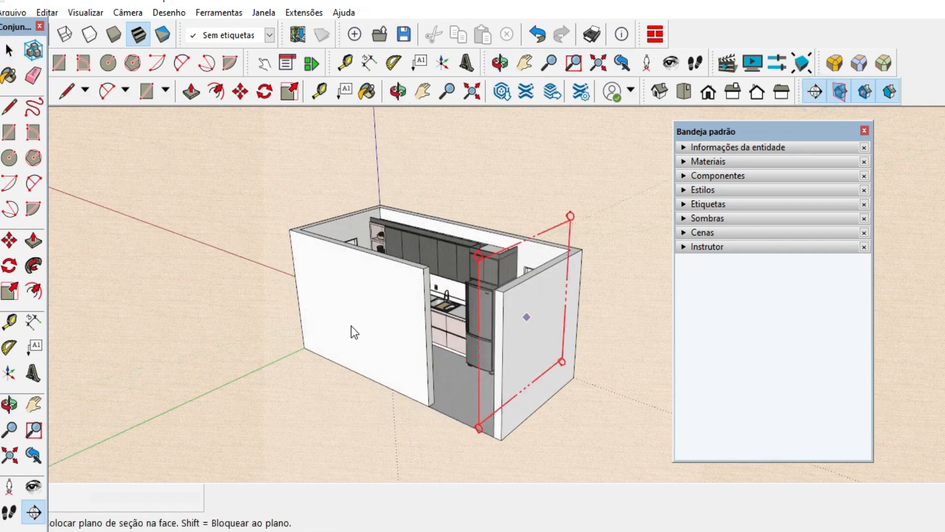
{"action": "scroll", "coordinate": [353, 331], "scroll_direction": "up", "scroll_amount": 3}
{"action": "left_click", "coordinate": [371, 321]}
Move the front section plane inward past the long front wall so the cut exposes the kitchen interior.
{"action": "scroll", "coordinate": [308, 261], "scroll_direction": "down", "scroll_amount": 3}
{"action": "left_click", "coordinate": [247, 161]}
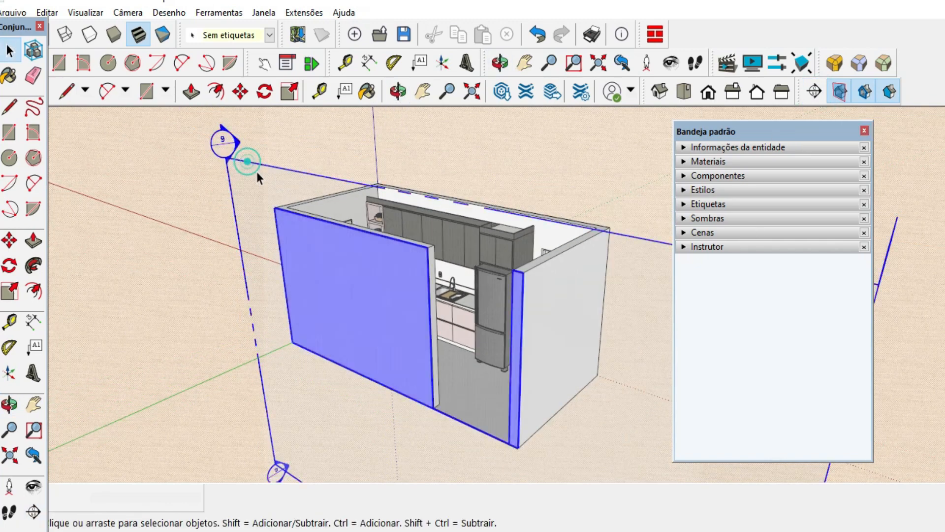
{"action": "left_click", "coordinate": [240, 92]}
{"action": "left_click", "coordinate": [310, 322]}
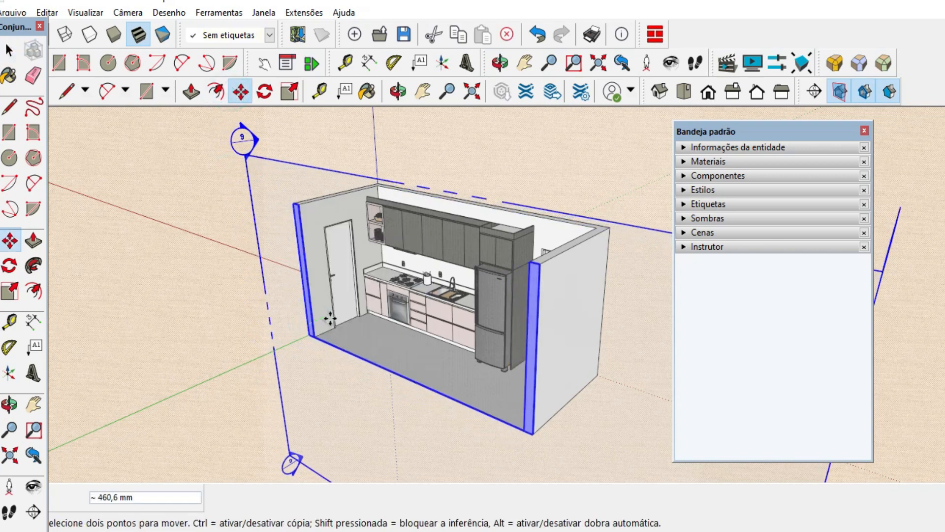
{"action": "left_click", "coordinate": [9, 49]}
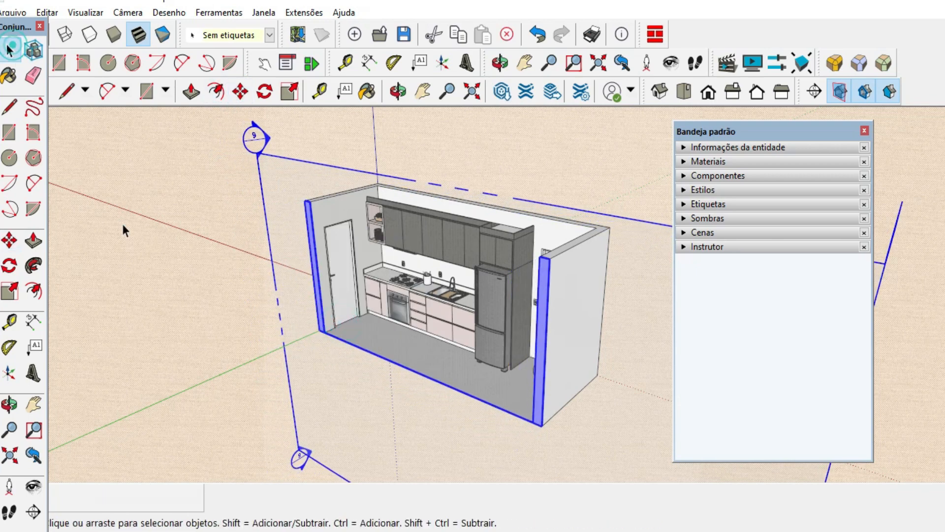
{"action": "left_click", "coordinate": [122, 223]}
{"action": "middle_click_drag", "start_coordinate": [122, 224], "coordinate": [239, 322]}
Place a second section plane on the short end wall next to the fridge.
{"action": "left_click", "coordinate": [380, 264]}
{"action": "middle_click_drag", "start_coordinate": [362, 320], "coordinate": [563, 272]}
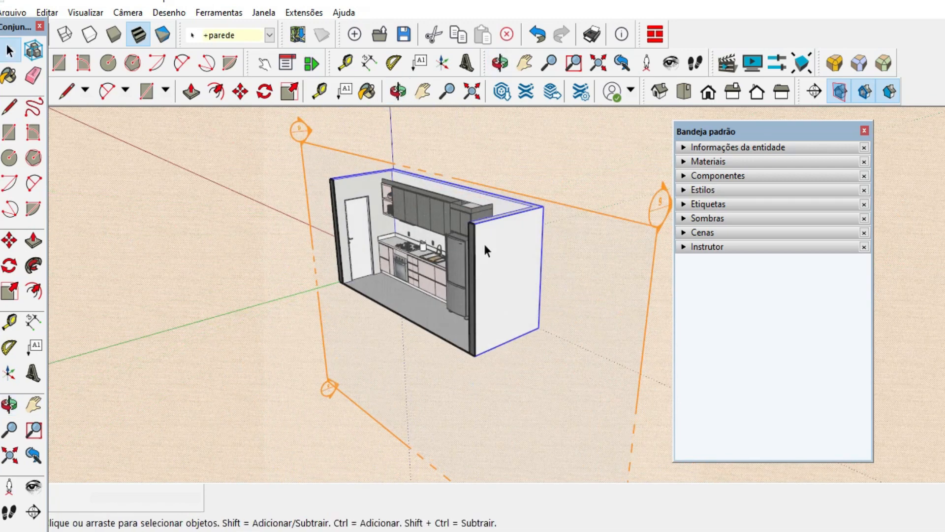
{"action": "middle_click_drag", "start_coordinate": [456, 199], "coordinate": [423, 259]}
{"action": "left_click", "coordinate": [516, 185]}
{"action": "middle_click_drag", "start_coordinate": [481, 238], "coordinate": [302, 296]}
{"action": "scroll", "coordinate": [301, 293], "scroll_direction": "up", "scroll_amount": 3}
{"action": "left_click", "coordinate": [815, 91]}
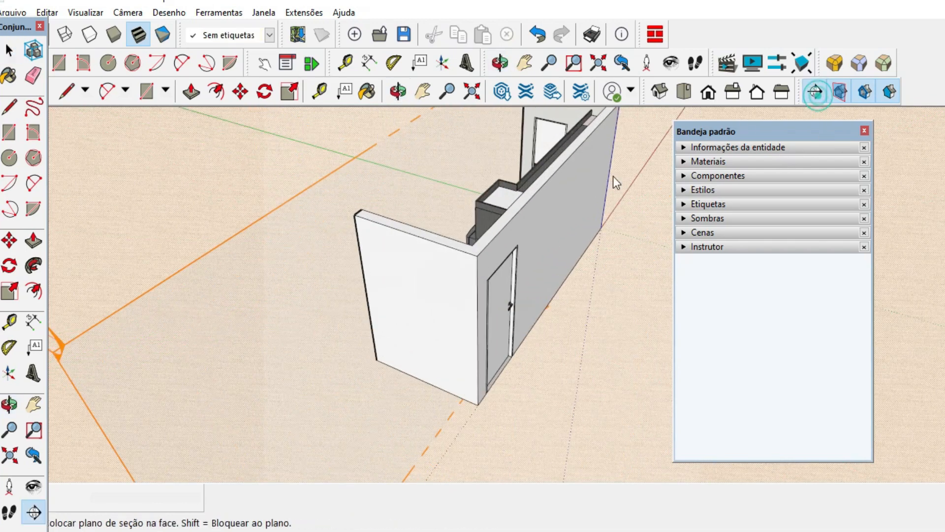
{"action": "left_click", "coordinate": [422, 285]}
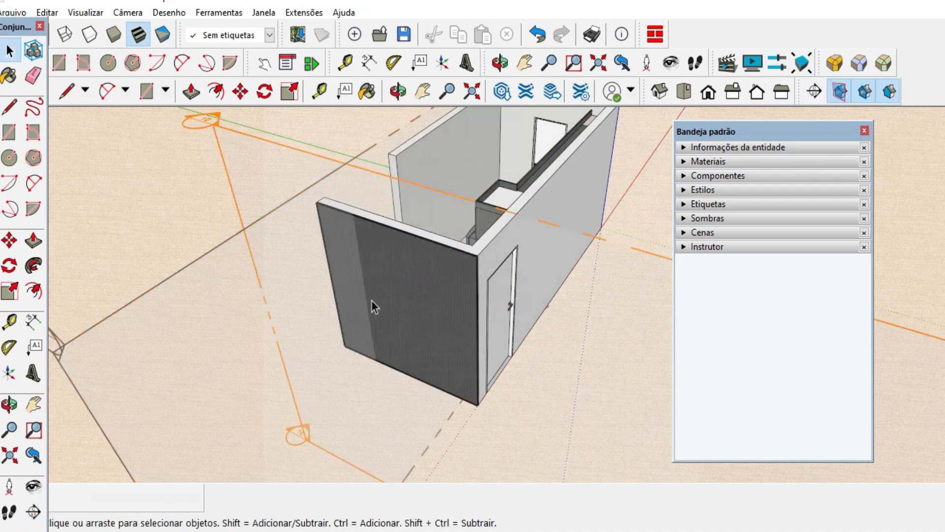
Delete the end wall's section plane and reactivate the cut of the front section plane.
{"action": "scroll", "coordinate": [372, 301], "scroll_direction": "down", "scroll_amount": 2}
{"action": "middle_click_drag", "start_coordinate": [373, 301], "coordinate": [651, 325]}
{"action": "left_click", "coordinate": [617, 201]}
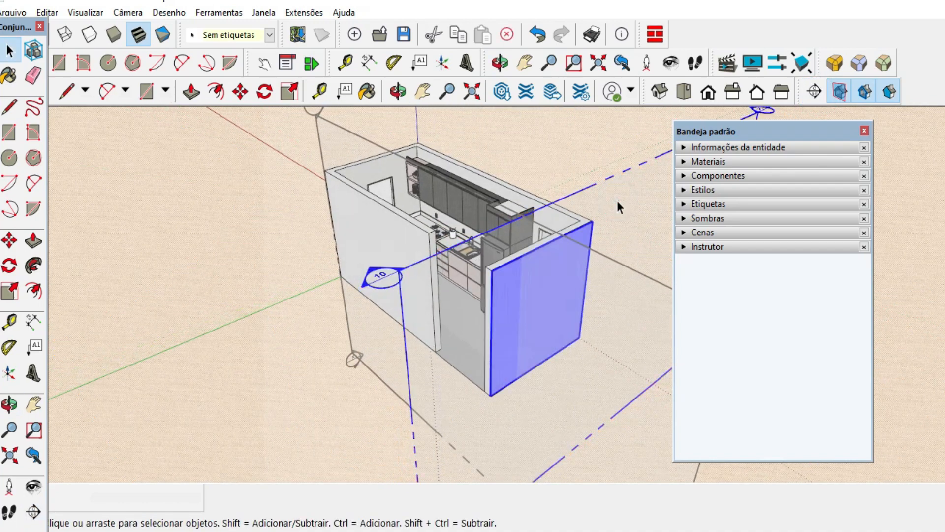
{"action": "key", "text": "Delete"}
{"action": "double_click", "coordinate": [327, 143]}
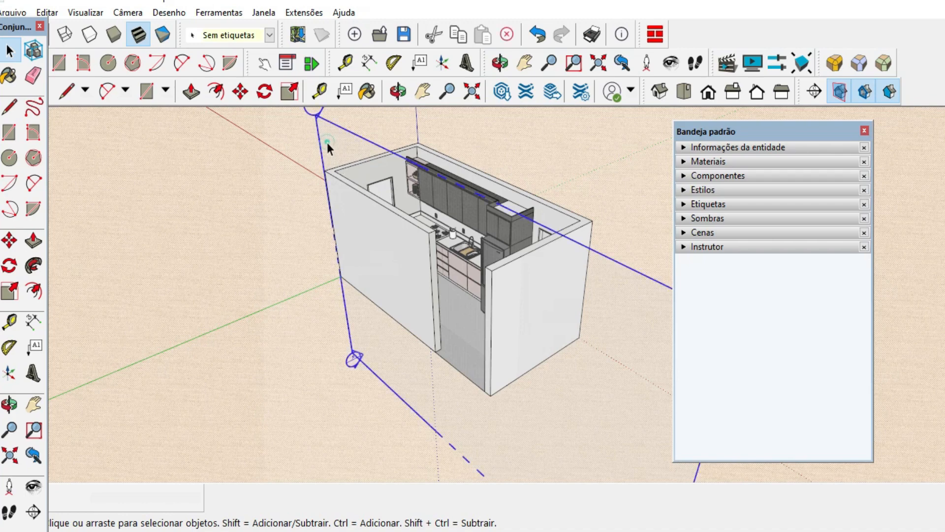
{"action": "left_click", "coordinate": [561, 152]}
{"action": "scroll", "coordinate": [418, 300], "scroll_direction": "down", "scroll_amount": 1}
{"action": "scroll", "coordinate": [417, 300], "scroll_direction": "down", "scroll_amount": 2}
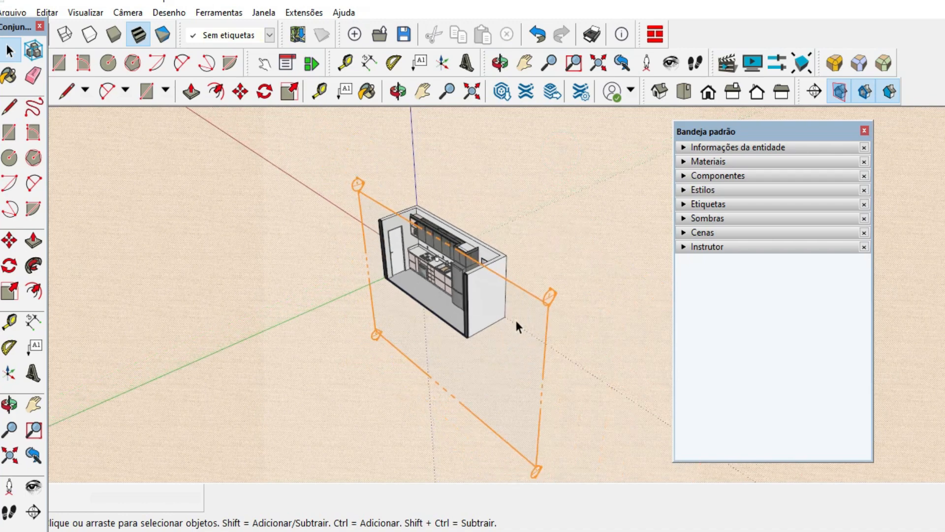
Select the entire kitchen together with its front section plane and make them one group.
{"action": "middle_click_drag", "start_coordinate": [515, 318], "coordinate": [460, 273]}
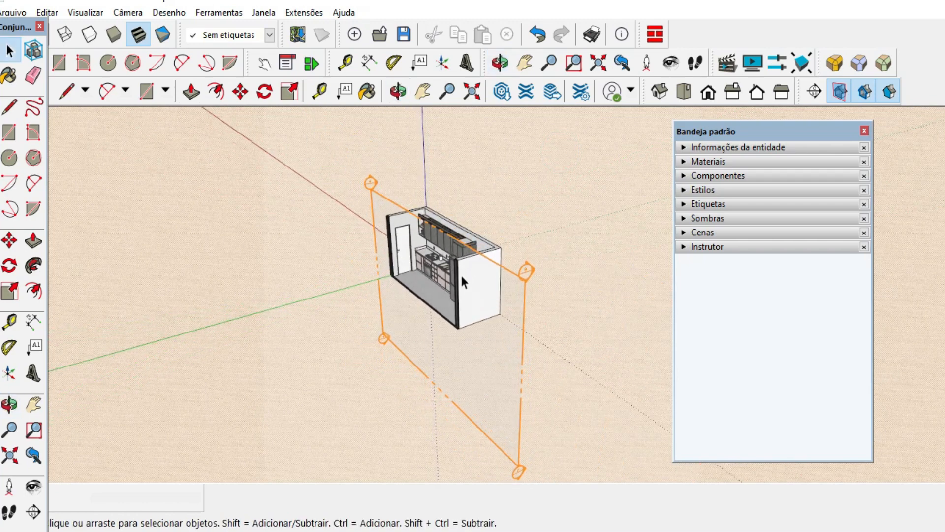
{"action": "scroll", "coordinate": [430, 283], "scroll_direction": "up", "scroll_amount": 3}
{"action": "scroll", "coordinate": [455, 254], "scroll_direction": "down", "scroll_amount": 3}
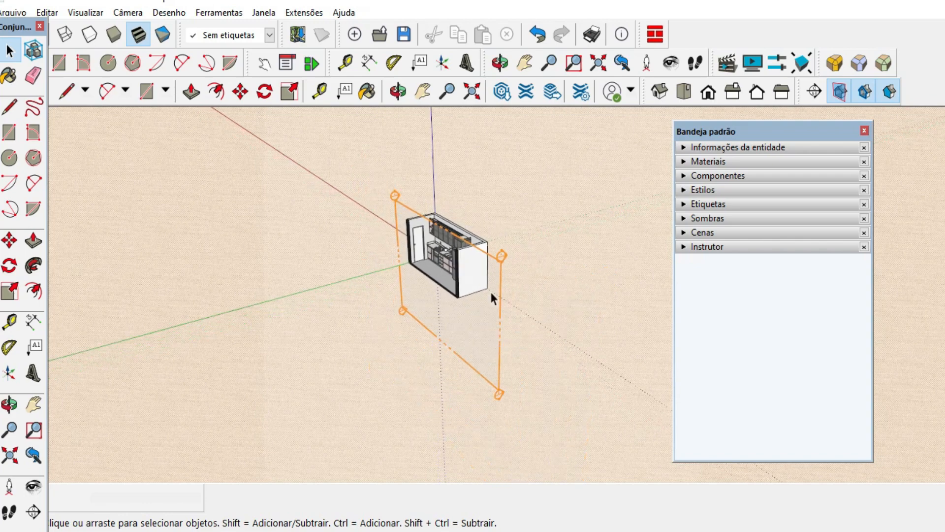
{"action": "scroll", "coordinate": [424, 250], "scroll_direction": "up", "scroll_amount": 2}
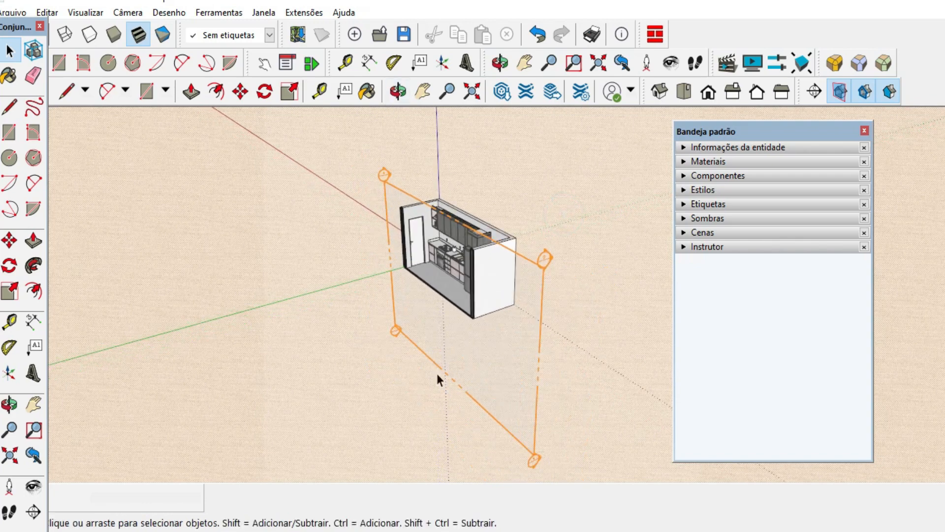
{"action": "scroll", "coordinate": [456, 273], "scroll_direction": "down", "scroll_amount": 1}
{"action": "scroll", "coordinate": [456, 273], "scroll_direction": "down", "scroll_amount": 1}
{"action": "left_click_drag", "start_coordinate": [614, 382], "coordinate": [374, 199]}
{"action": "right_click", "coordinate": [433, 253]}
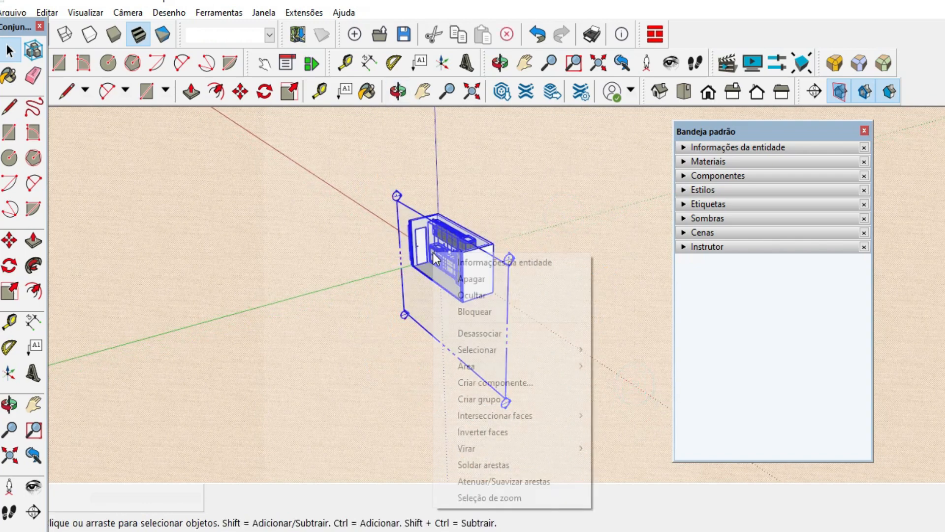
{"action": "left_click", "coordinate": [495, 398]}
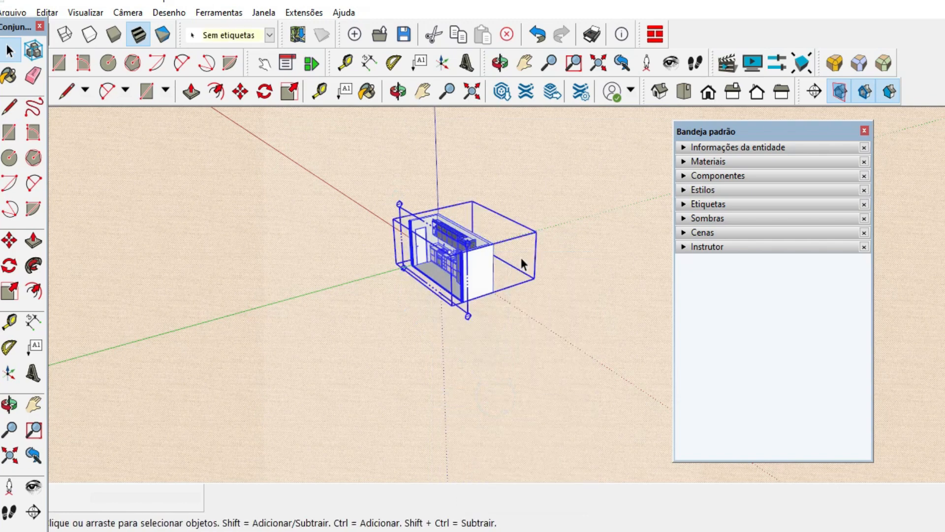
{"action": "left_click", "coordinate": [522, 259]}
Place a new section plane on the short end wall, outside the kitchen group.
{"action": "scroll", "coordinate": [493, 246], "scroll_direction": "up", "scroll_amount": 3}
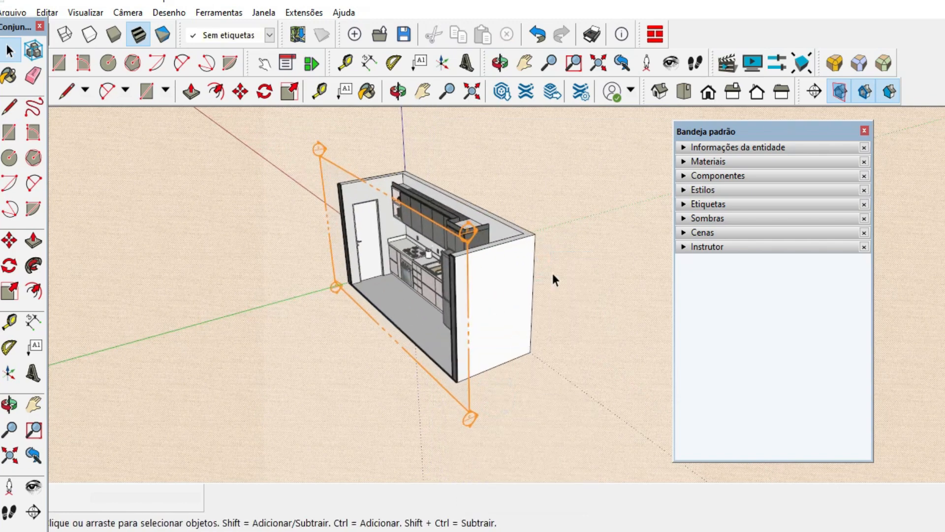
{"action": "middle_click_drag", "start_coordinate": [554, 280], "coordinate": [397, 297]}
{"action": "left_click", "coordinate": [813, 91]}
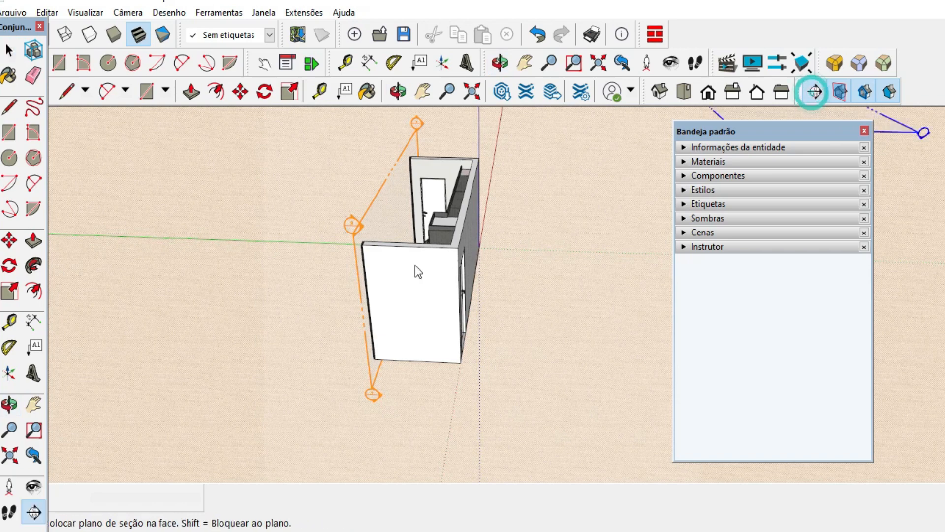
{"action": "left_click", "coordinate": [392, 296]}
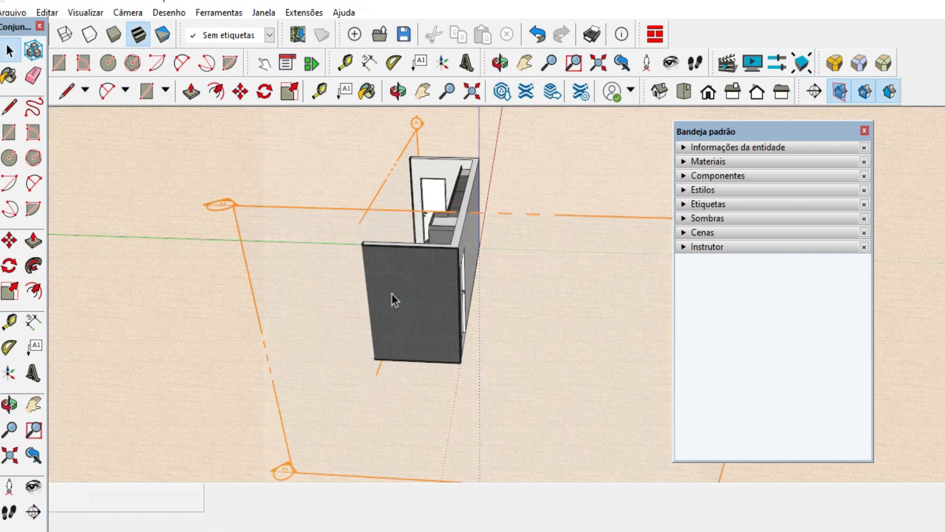
Move the end section plane inward past the end wall so it cuts the kitchen from the fridge side.
{"action": "left_click", "coordinate": [297, 247]}
{"action": "left_click", "coordinate": [240, 92]}
{"action": "left_click", "coordinate": [390, 340]}
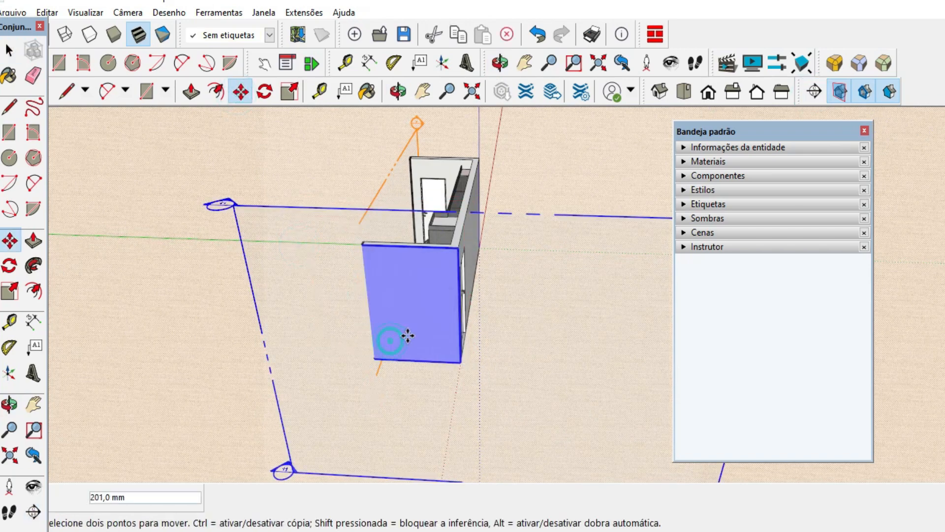
{"action": "left_click", "coordinate": [428, 334]}
{"action": "middle_click_drag", "start_coordinate": [365, 363], "coordinate": [472, 369]}
{"action": "scroll", "coordinate": [473, 369], "scroll_direction": "down", "scroll_amount": 3}
{"action": "left_click", "coordinate": [16, 53]}
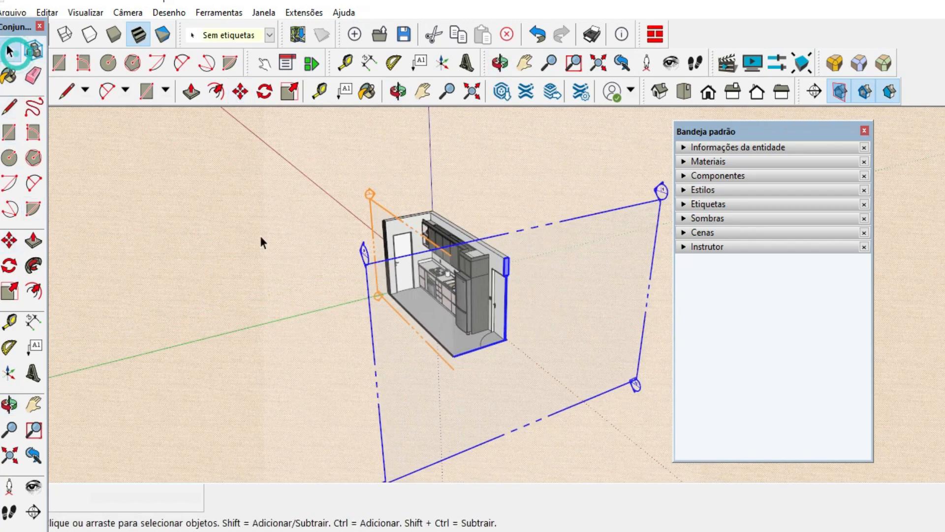
{"action": "left_click", "coordinate": [261, 238]}
Hide the section planes while keeping both section cuts active on the kitchen.
{"action": "mouse_move", "coordinate": [501, 259]}
{"action": "middle_mouse_down"}
{"action": "mouse_move", "coordinate": [524, 231]}
{"action": "mouse_move", "coordinate": [498, 241]}
{"action": "middle_mouse_up"}
{"action": "scroll", "coordinate": [424, 226], "scroll_direction": "up", "scroll_amount": 5}
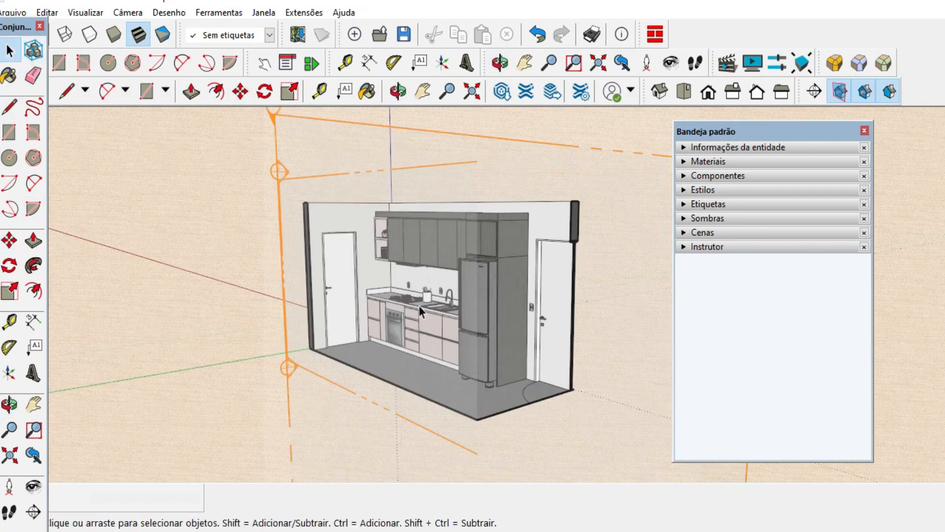
{"action": "scroll", "coordinate": [242, 330], "scroll_direction": "down", "scroll_amount": 3}
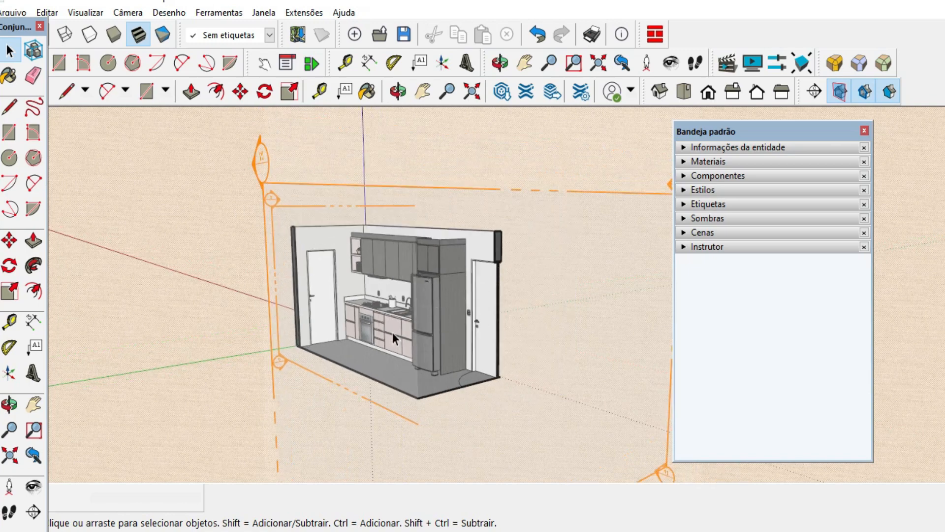
{"action": "scroll", "coordinate": [393, 333], "scroll_direction": "up", "scroll_amount": 2}
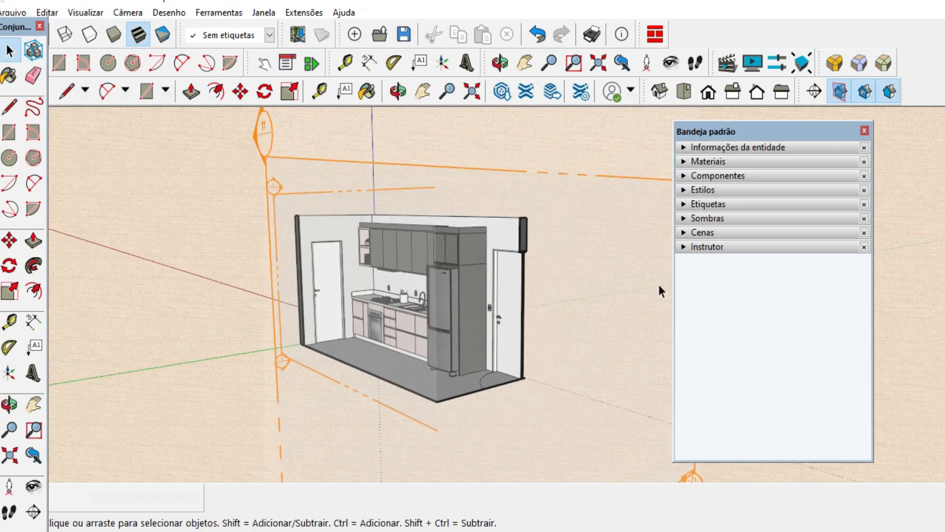
{"action": "left_click", "coordinate": [844, 95]}
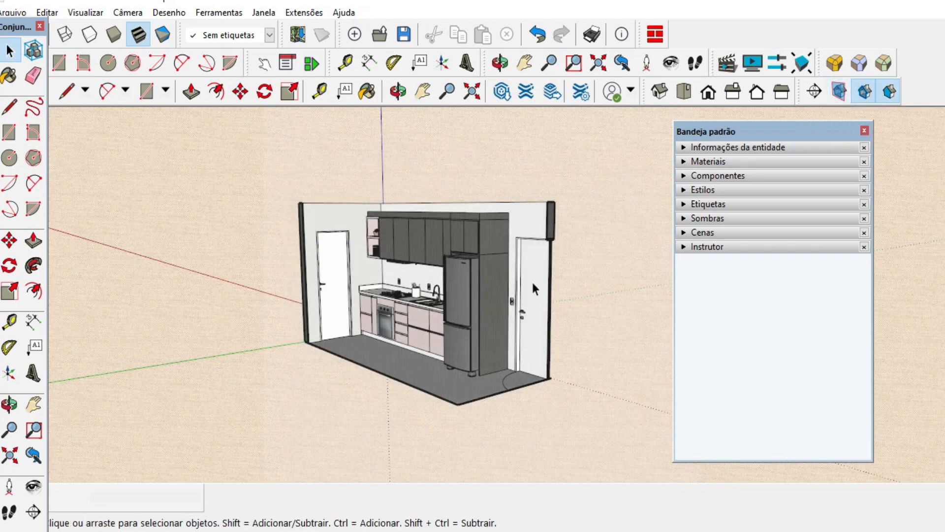
Switch the camera from perspective to parallel projection for the sectioned kitchen.
{"action": "scroll", "coordinate": [457, 316], "scroll_direction": "up", "scroll_amount": 3}
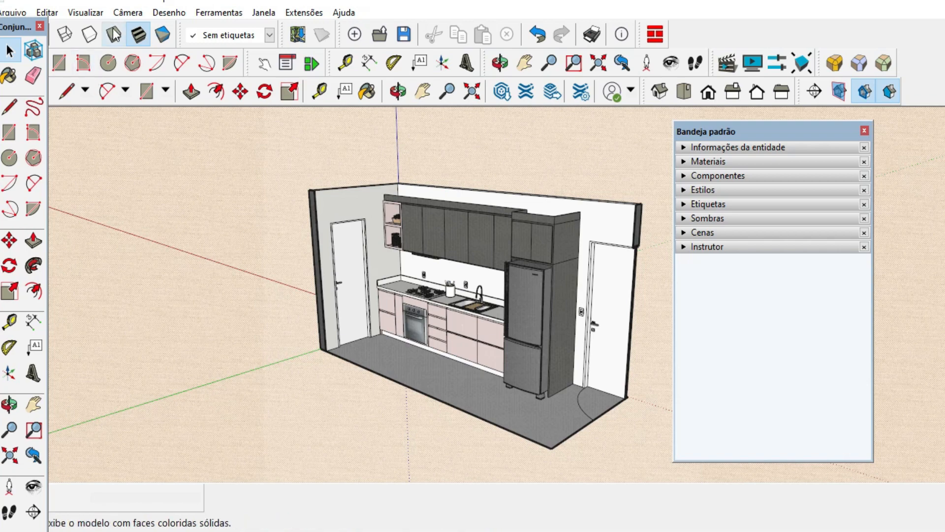
{"action": "left_click", "coordinate": [128, 13]}
{"action": "left_click", "coordinate": [158, 84]}
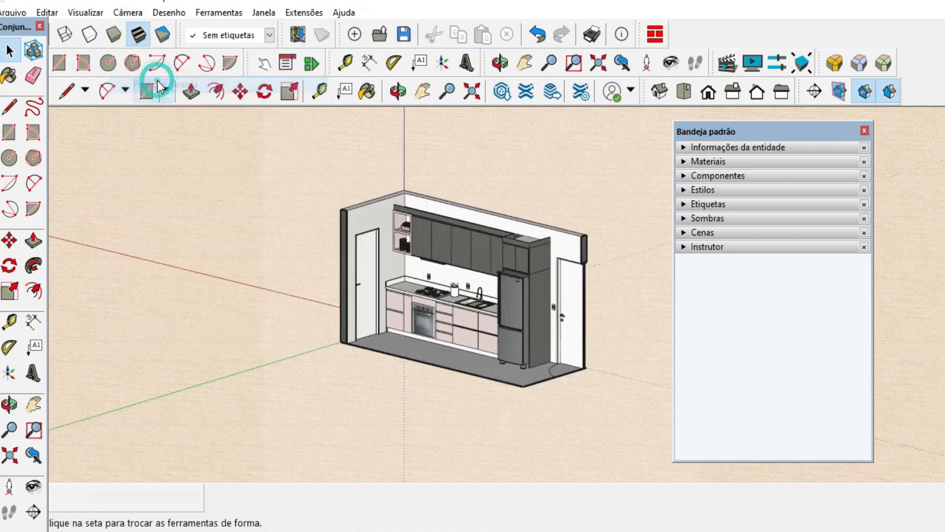
Set the camera to the standard Iso view and fit the whole sectioned kitchen in the drawing area.
{"action": "left_click", "coordinate": [123, 13]}
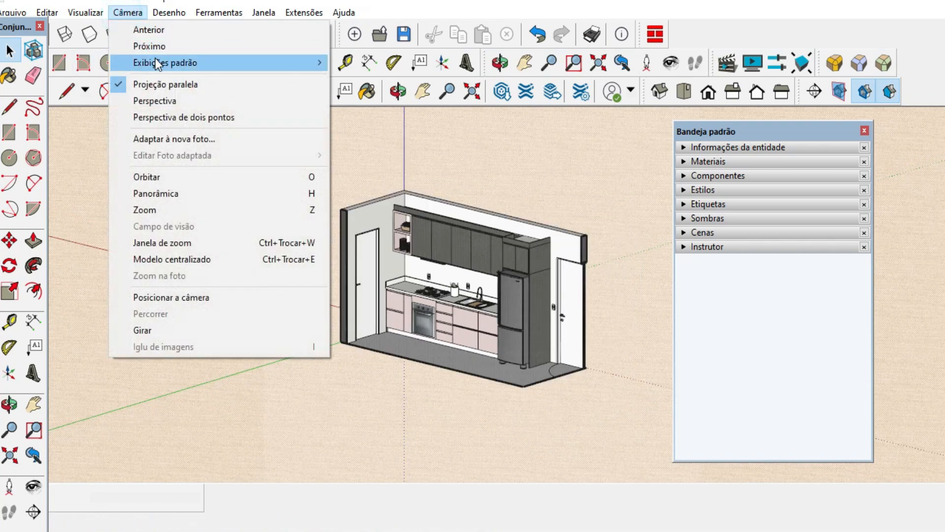
{"action": "mouse_move", "coordinate": [162, 62]}
{"action": "left_click", "coordinate": [367, 162]}
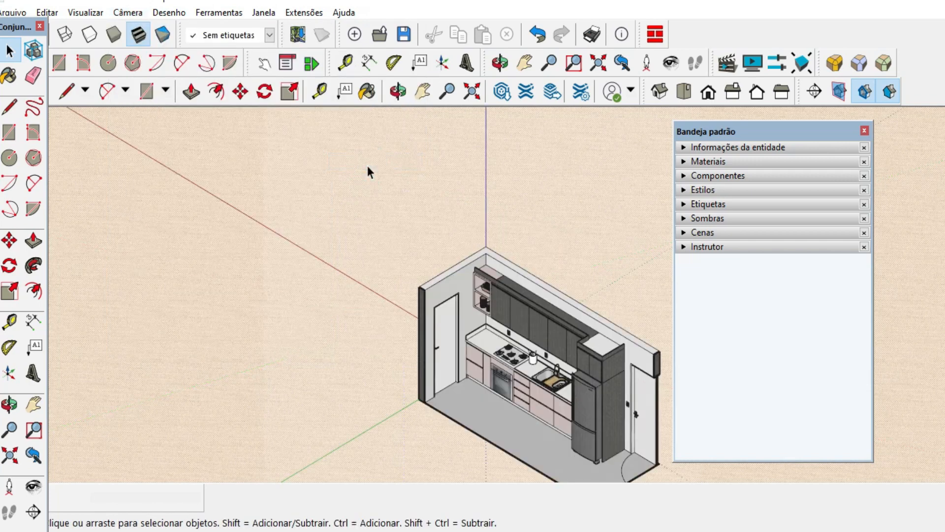
{"action": "left_click", "coordinate": [423, 91]}
{"action": "left_click_drag", "start_coordinate": [519, 407], "coordinate": [472, 337]}
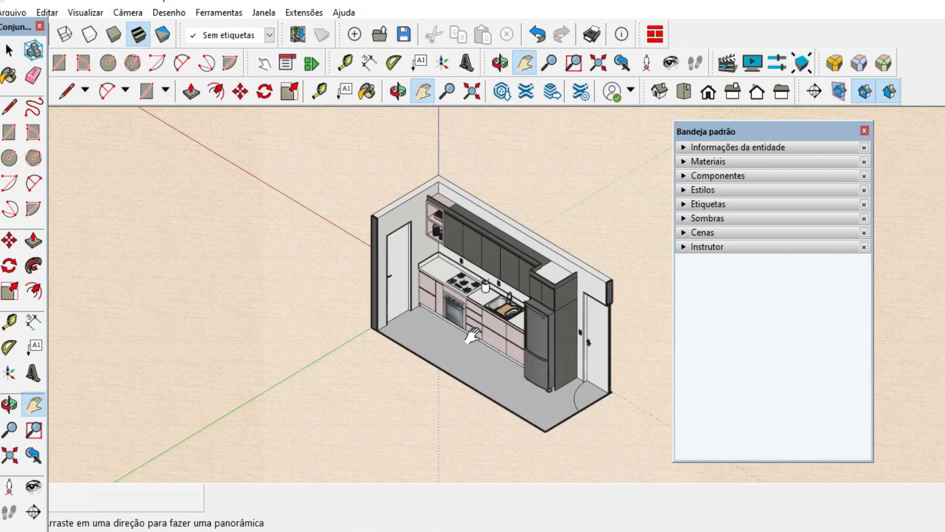
{"action": "left_click", "coordinate": [473, 94]}
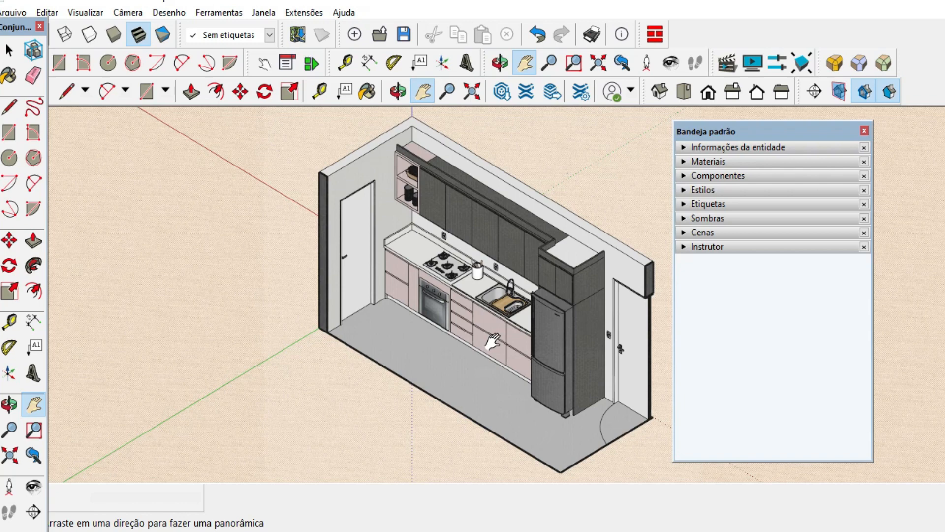
Turn the kitchen away from the isometric angle, restore the Iso view, fit the whole model again and return to the Select tool.
{"action": "middle_click_drag", "start_coordinate": [492, 340], "coordinate": [408, 287]}
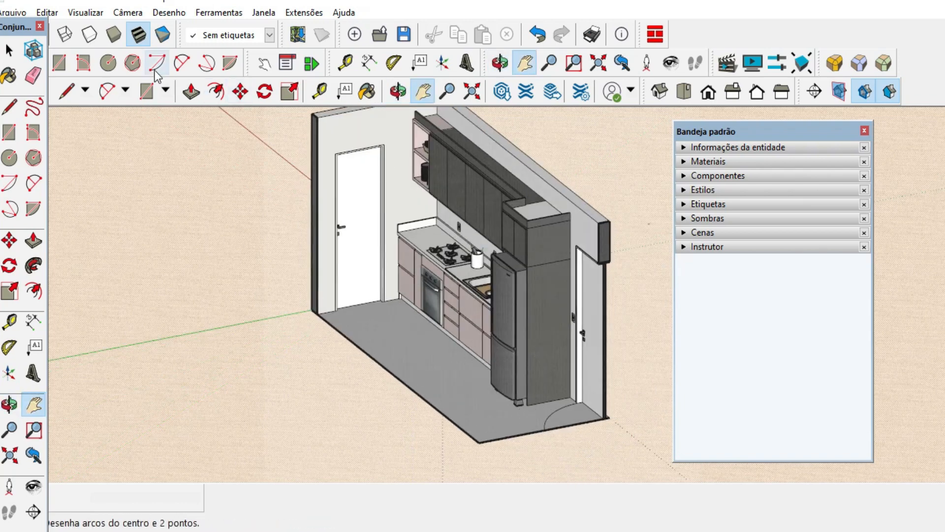
{"action": "left_click", "coordinate": [129, 15]}
{"action": "mouse_move", "coordinate": [160, 61]}
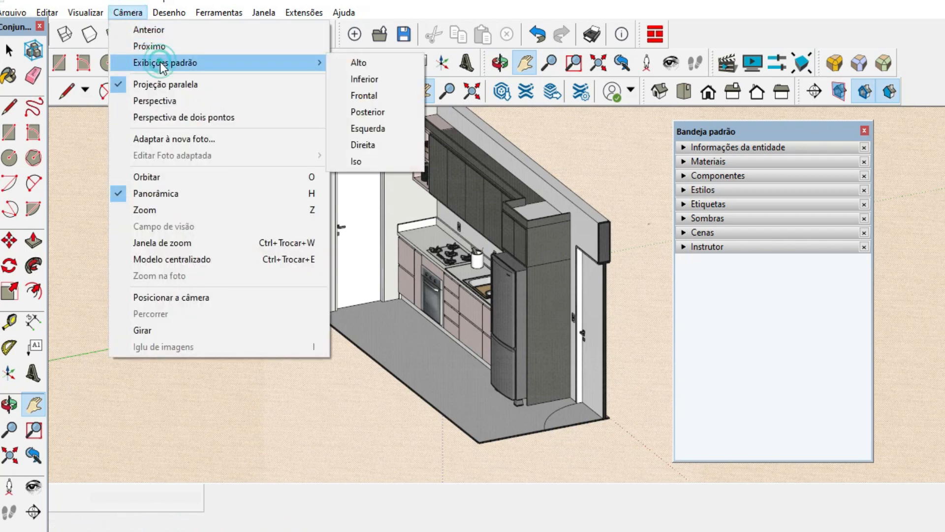
{"action": "left_click", "coordinate": [392, 163]}
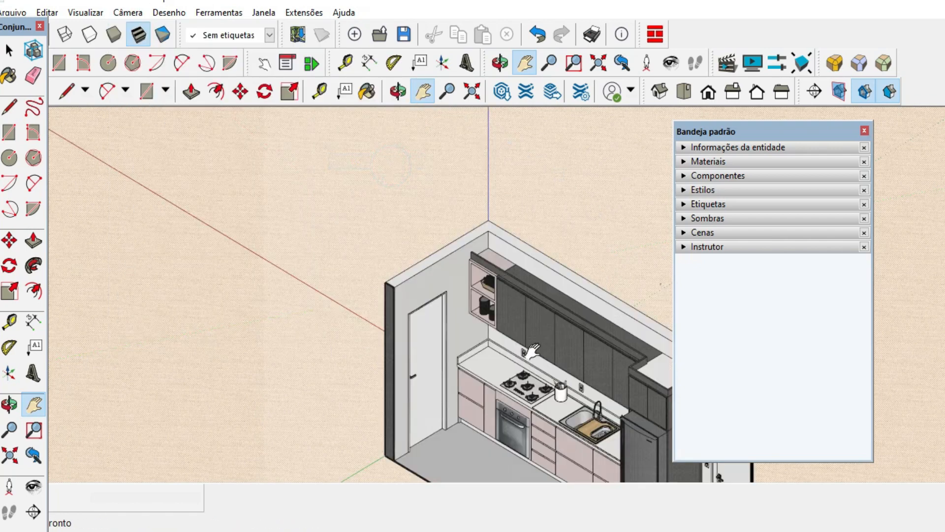
{"action": "left_click_drag", "start_coordinate": [560, 386], "coordinate": [518, 274]}
{"action": "left_click", "coordinate": [471, 92]}
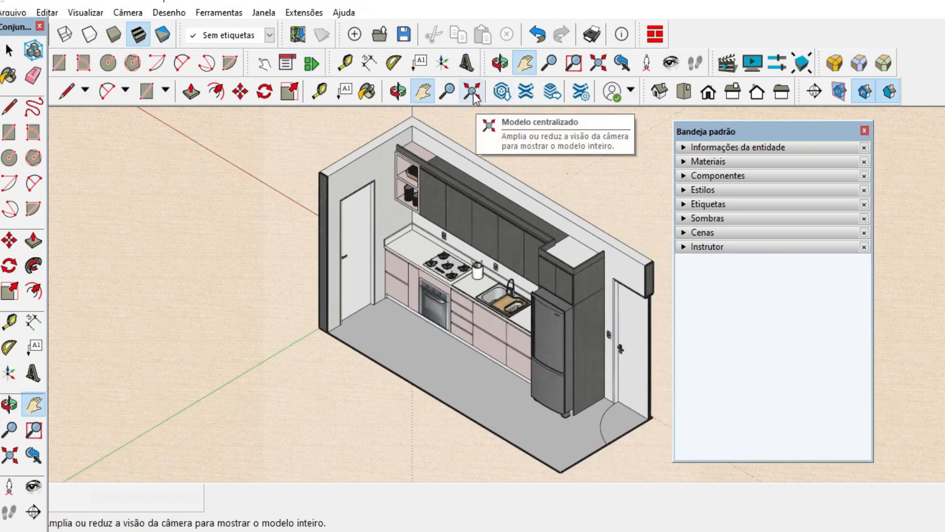
{"action": "key", "text": "space"}
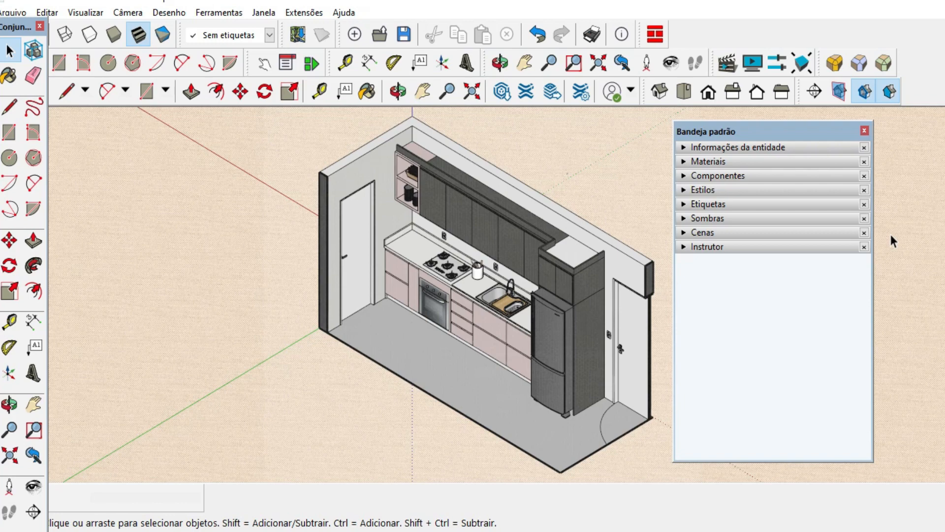
Export the isometric kitchen view as the 2D image COZINHA 3D TREINO yotube.png, view it in Photos and return to SketchUp.
{"action": "left_click", "coordinate": [14, 13]}
{"action": "left_click", "coordinate": [95, 281]}
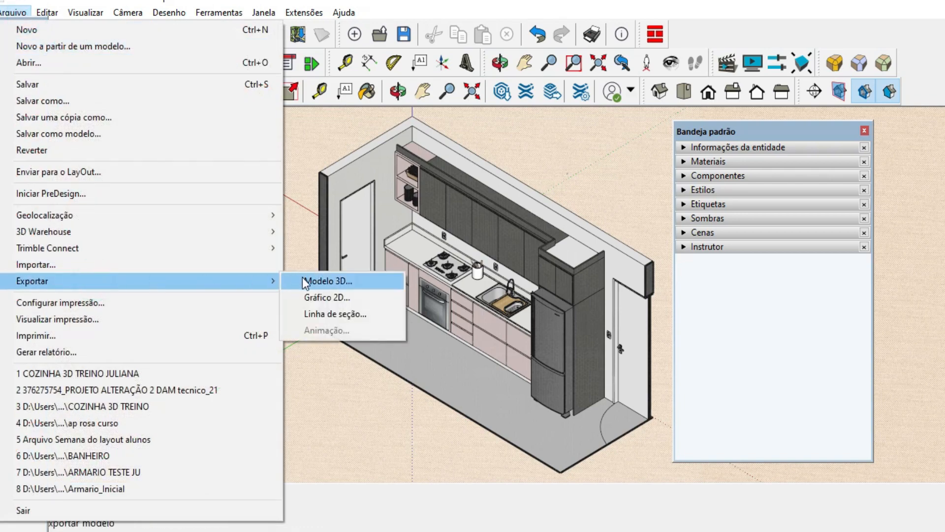
{"action": "left_click", "coordinate": [349, 300]}
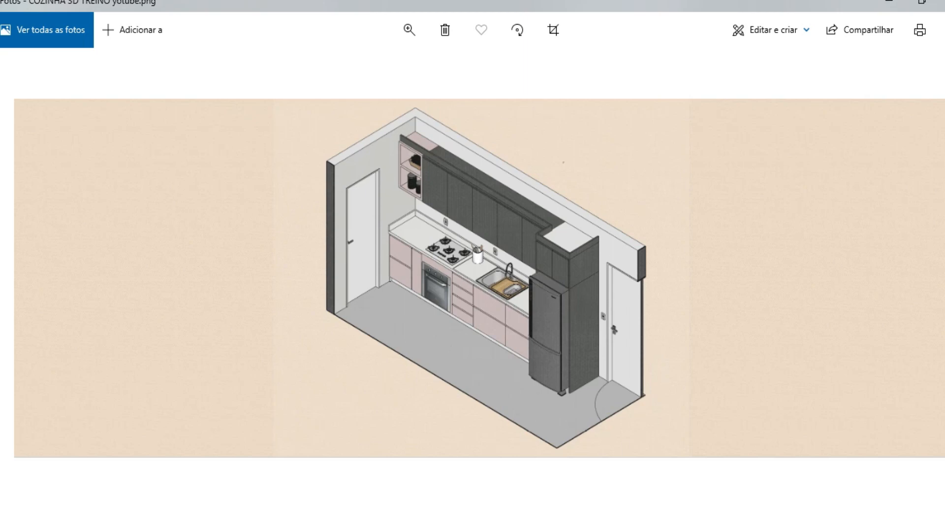
{"action": "key", "text": "alt+Tab"}
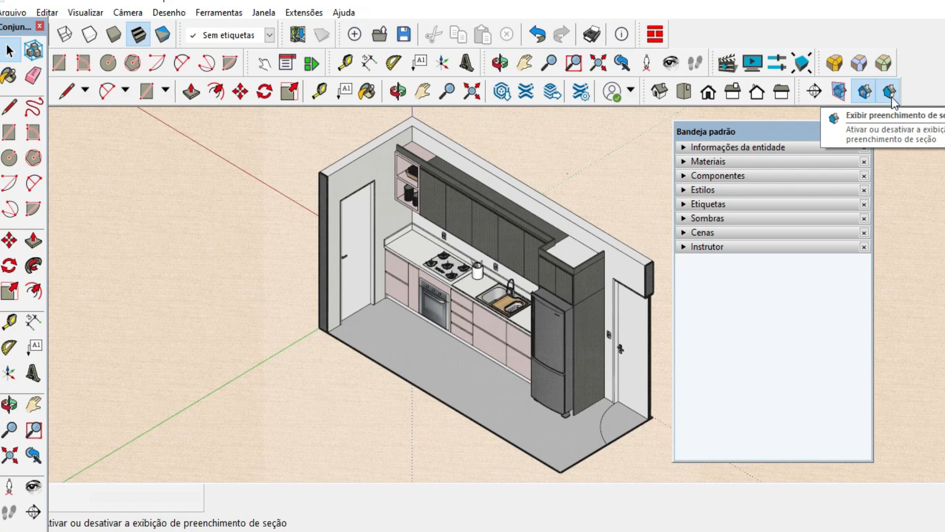
Change the style's section fill colour to a beige with HLS values 29, 26 and 64.
{"action": "left_click", "coordinate": [700, 191]}
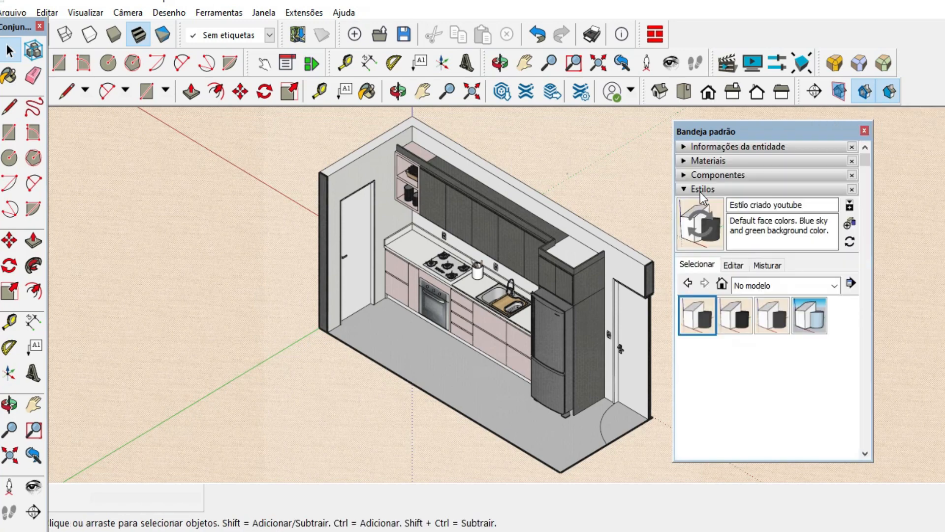
{"action": "left_click", "coordinate": [733, 264]}
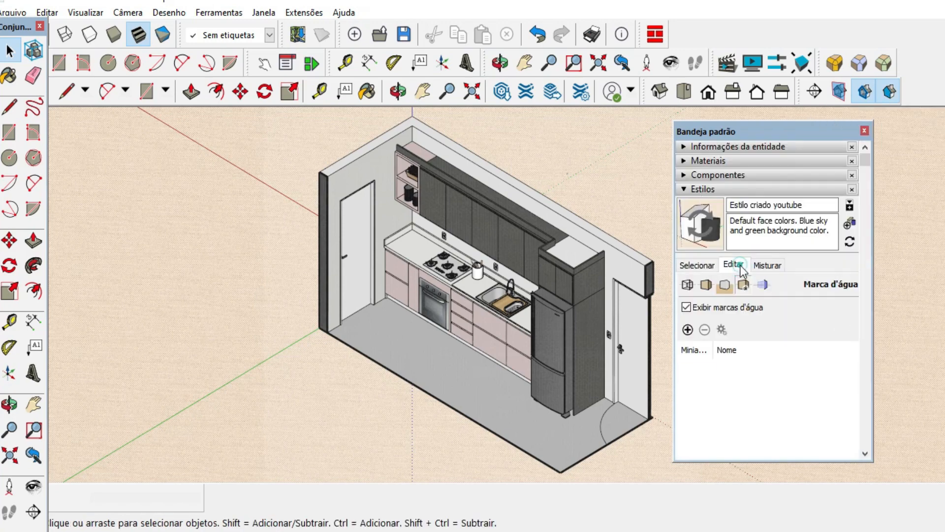
{"action": "left_click", "coordinate": [762, 285]}
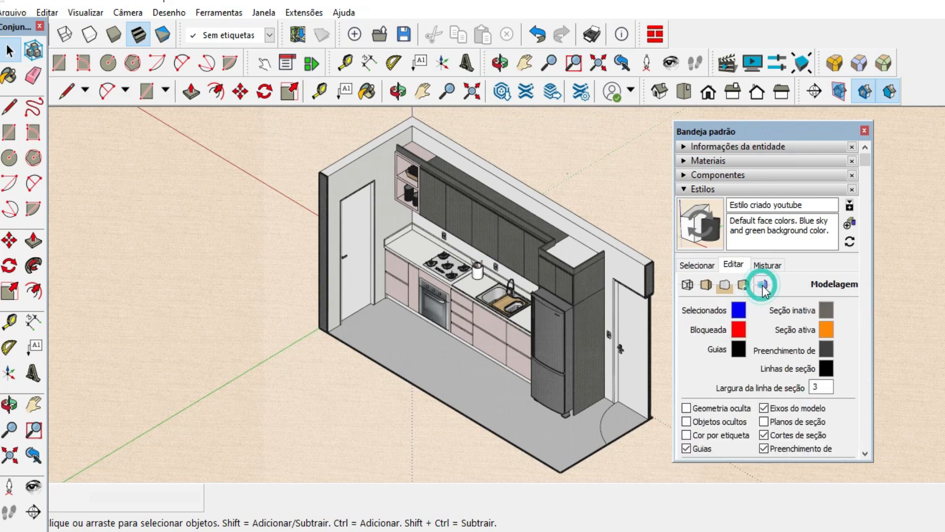
{"action": "left_click", "coordinate": [826, 350]}
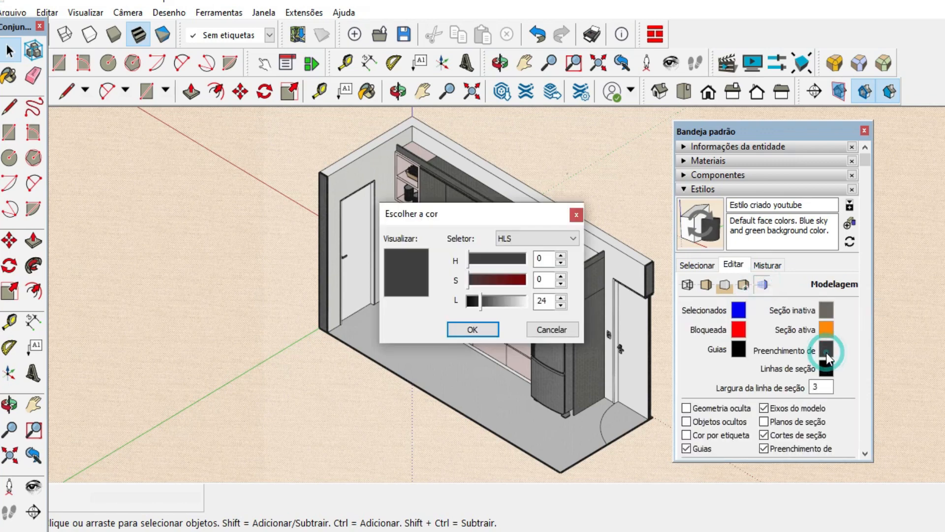
{"action": "left_click", "coordinate": [510, 241]}
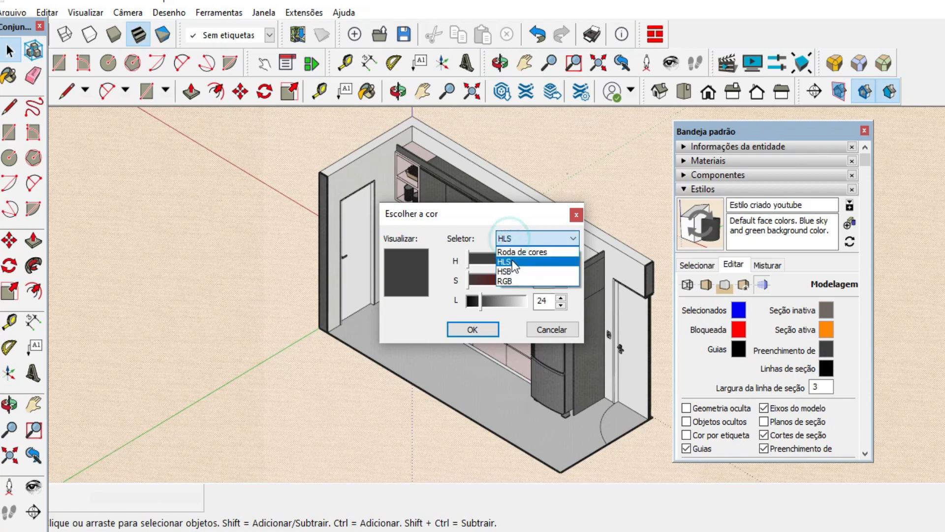
{"action": "left_click", "coordinate": [510, 253]}
{"action": "left_click", "coordinate": [492, 281]}
{"action": "left_click", "coordinate": [516, 280]}
{"action": "left_click_drag", "start_coordinate": [496, 274], "coordinate": [522, 271]}
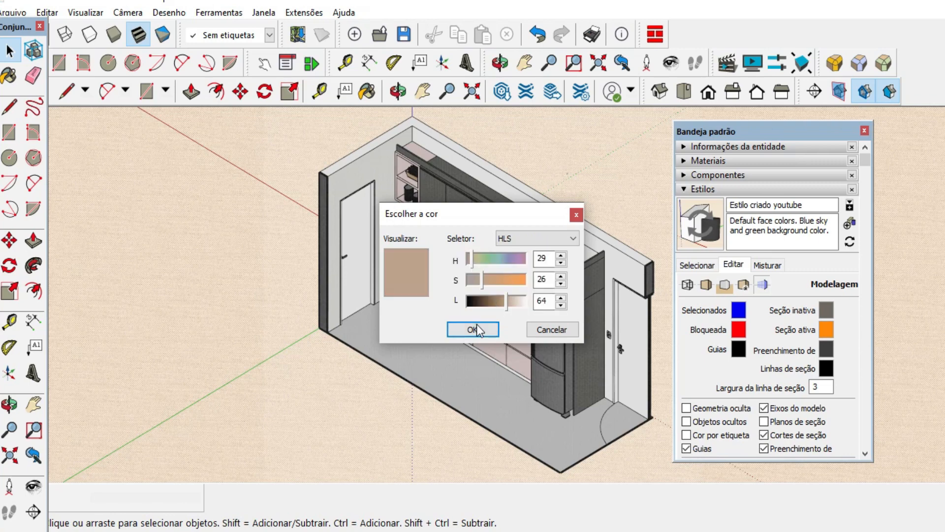
{"action": "left_click", "coordinate": [474, 329]}
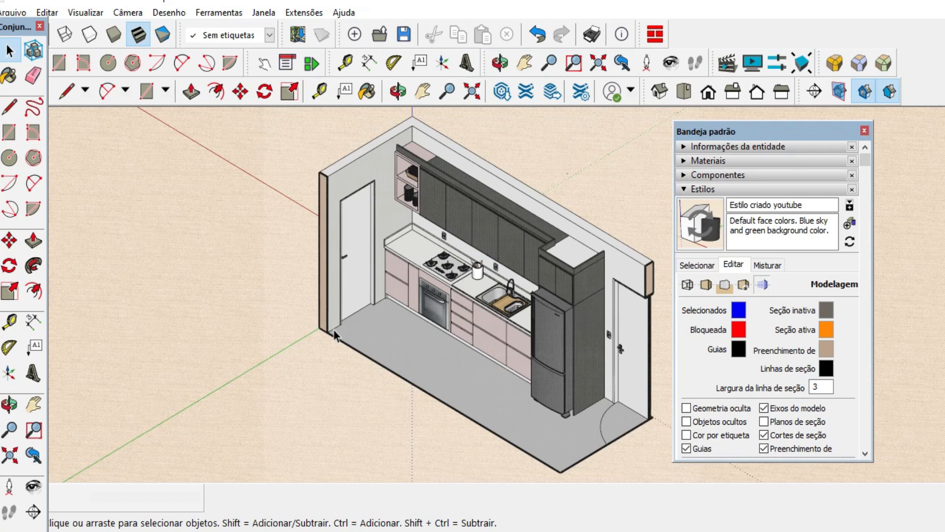
Match the style's section line colour to the section fill by copying its HLS values 28, 26 and 64.
{"action": "left_click", "coordinate": [823, 368]}
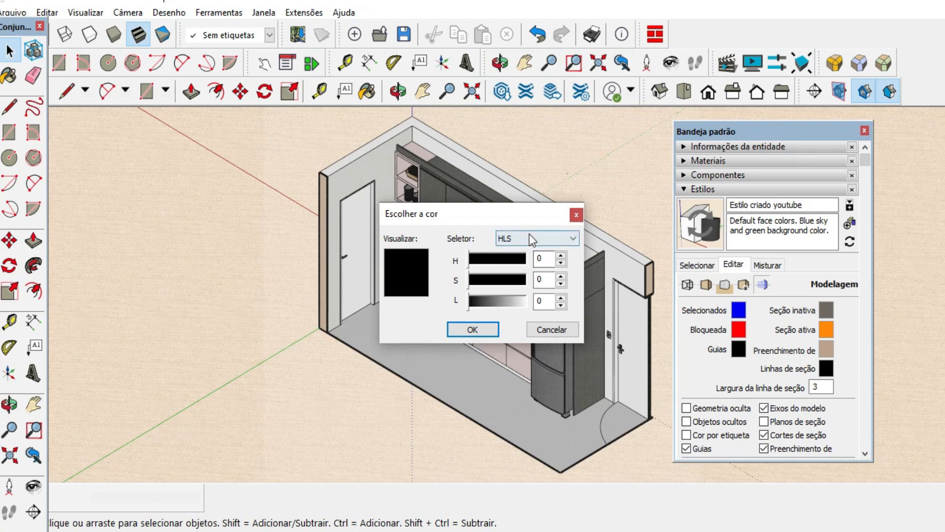
{"action": "left_click", "coordinate": [552, 329]}
{"action": "left_click", "coordinate": [826, 350]}
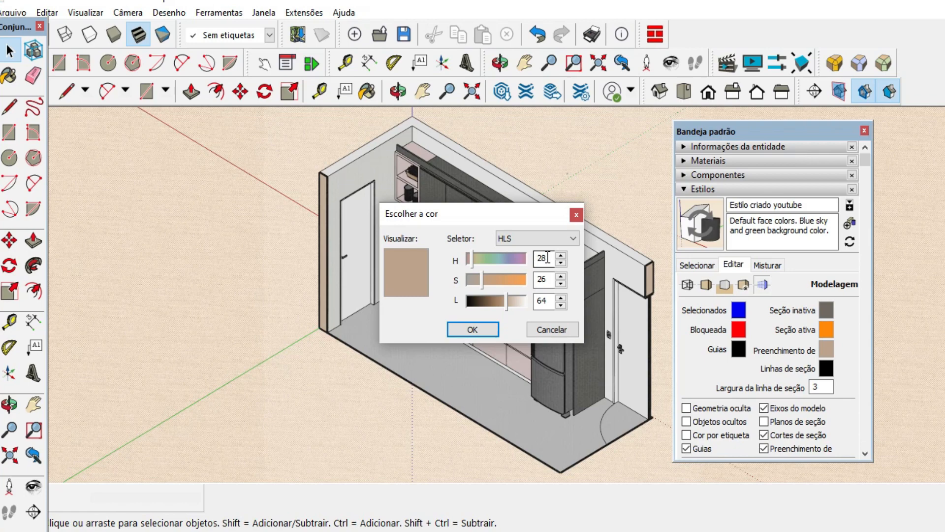
{"action": "left_click", "coordinate": [493, 333]}
{"action": "left_click", "coordinate": [826, 368]}
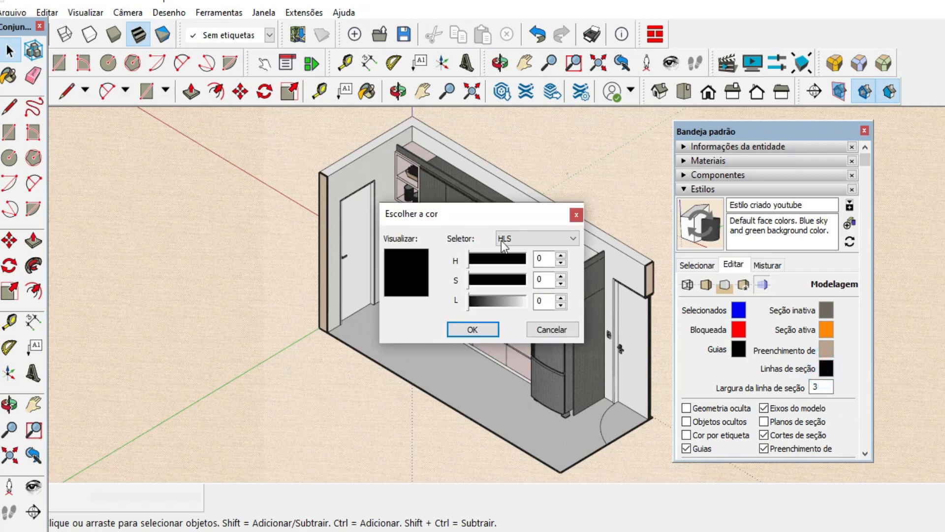
{"action": "double_click", "coordinate": [542, 258]}
{"action": "type", "text": "28"}
{"action": "double_click", "coordinate": [541, 279]}
{"action": "type", "text": "26"}
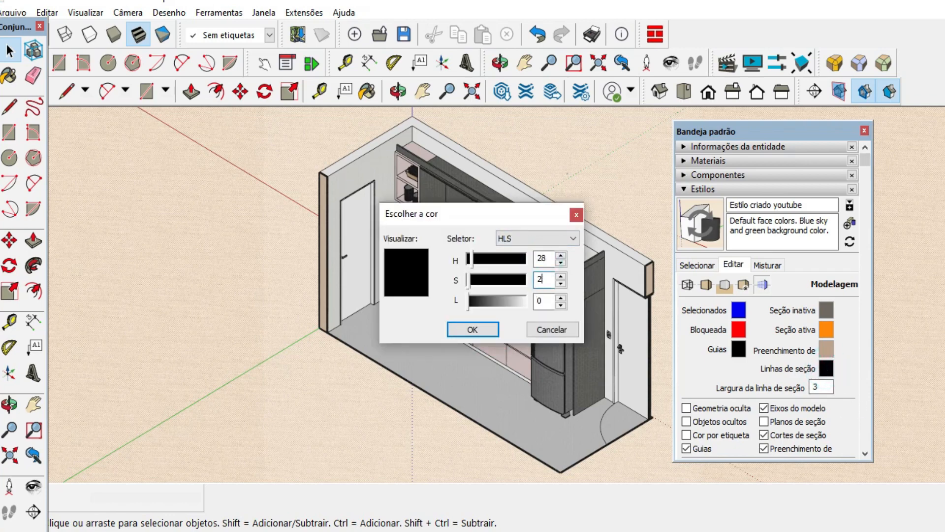
{"action": "double_click", "coordinate": [544, 300]}
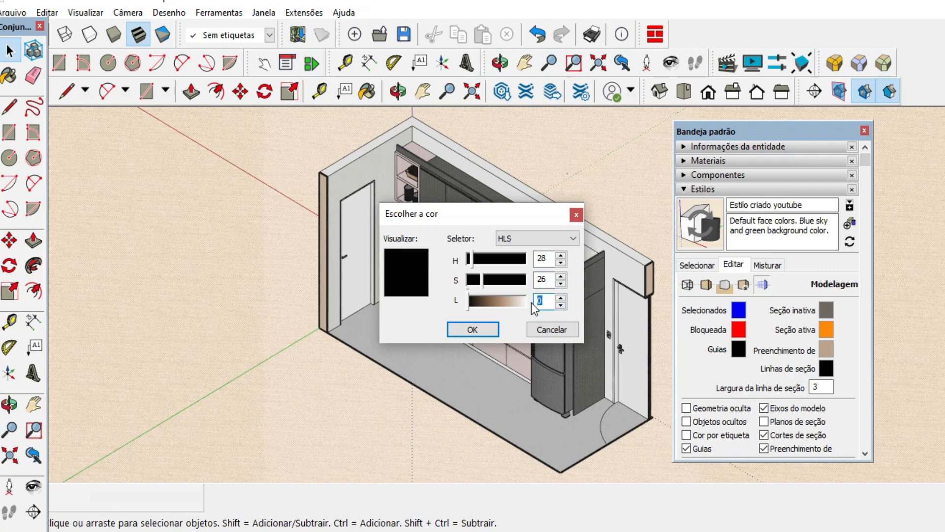
{"action": "type", "text": "64"}
{"action": "key", "text": "Return"}
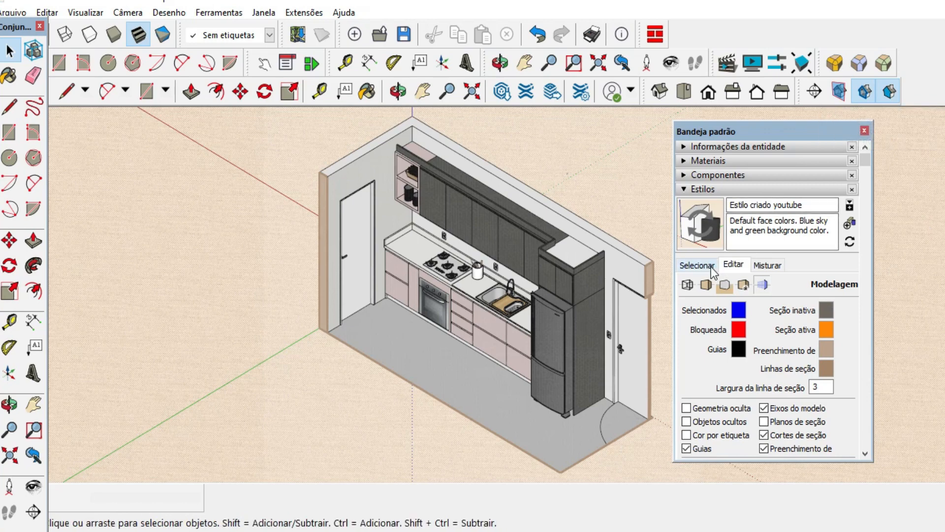
Turn off the section fill, inspect the style's back face colour without changing it, and turn the section fill back on.
{"action": "left_click", "coordinate": [705, 285]}
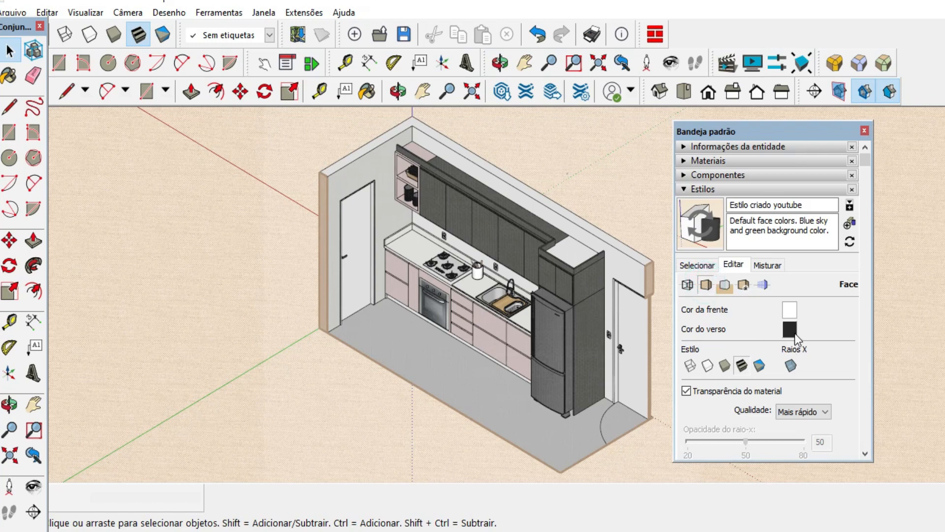
{"action": "left_click", "coordinate": [889, 90]}
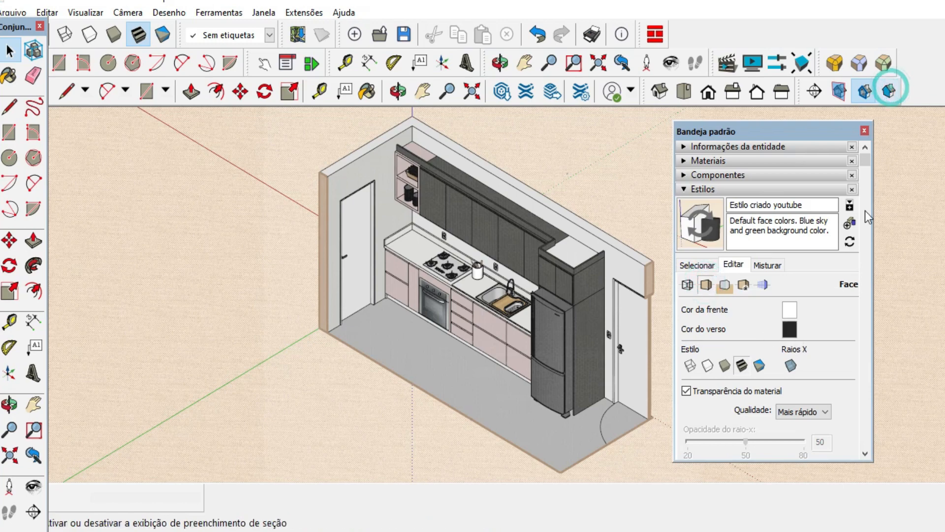
{"action": "left_click", "coordinate": [790, 329]}
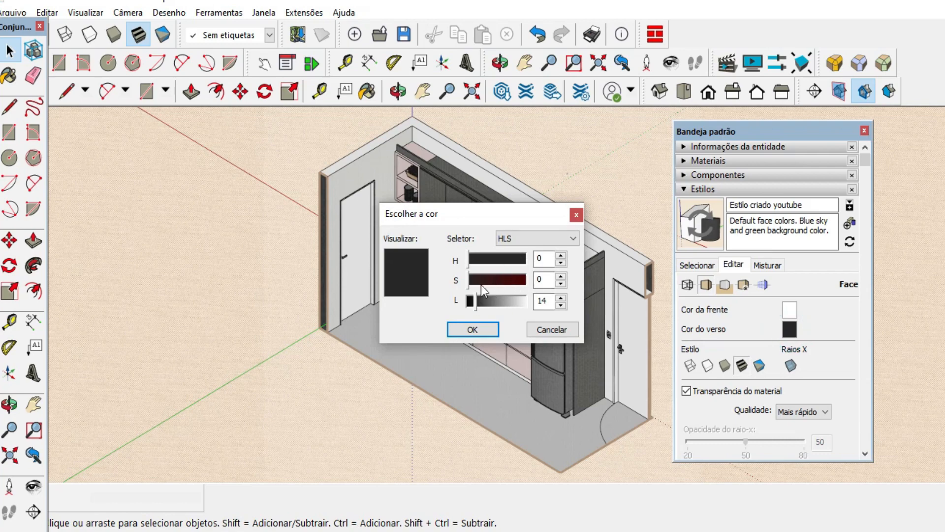
{"action": "left_click", "coordinate": [565, 325]}
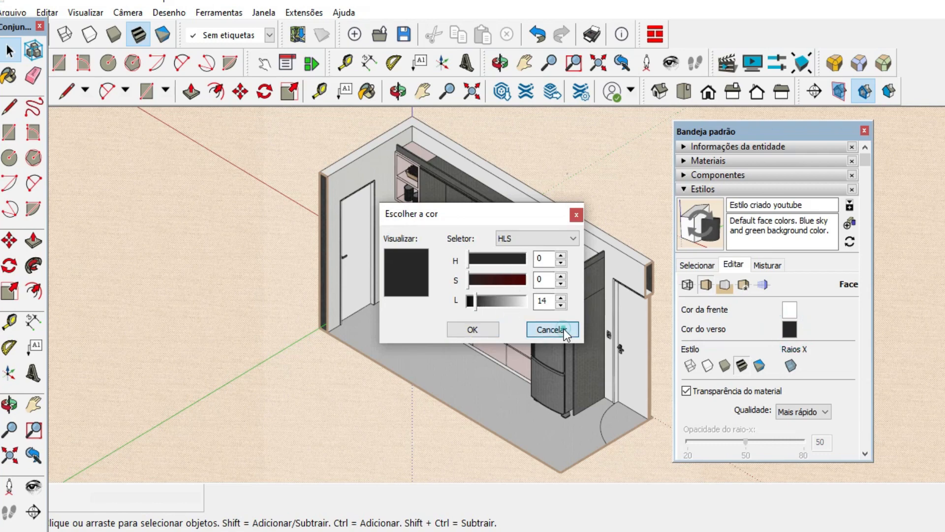
{"action": "left_click", "coordinate": [893, 95]}
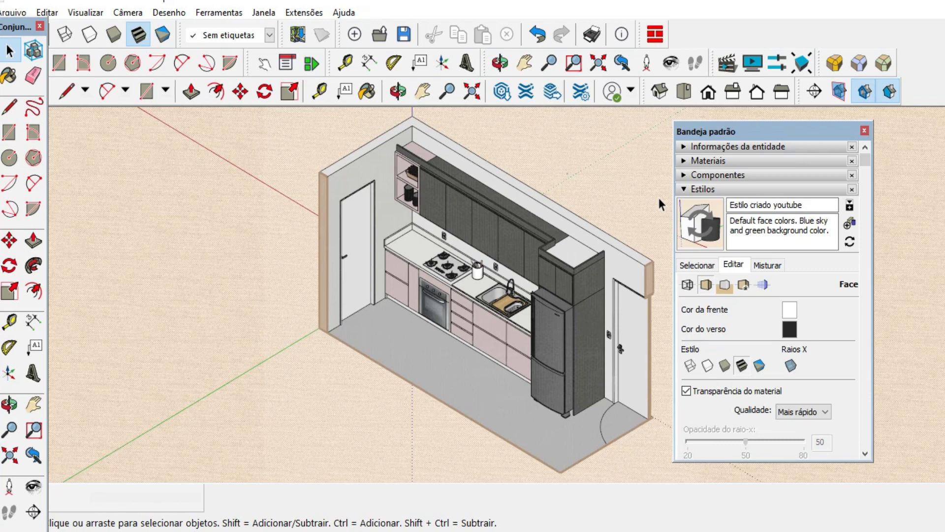
Hide the +portas e janelas, +marmoraria, +marcenaria, +eletros, +eletrica and +decor tags, keeping +piso and +parede visible.
{"action": "left_click", "coordinate": [709, 190]}
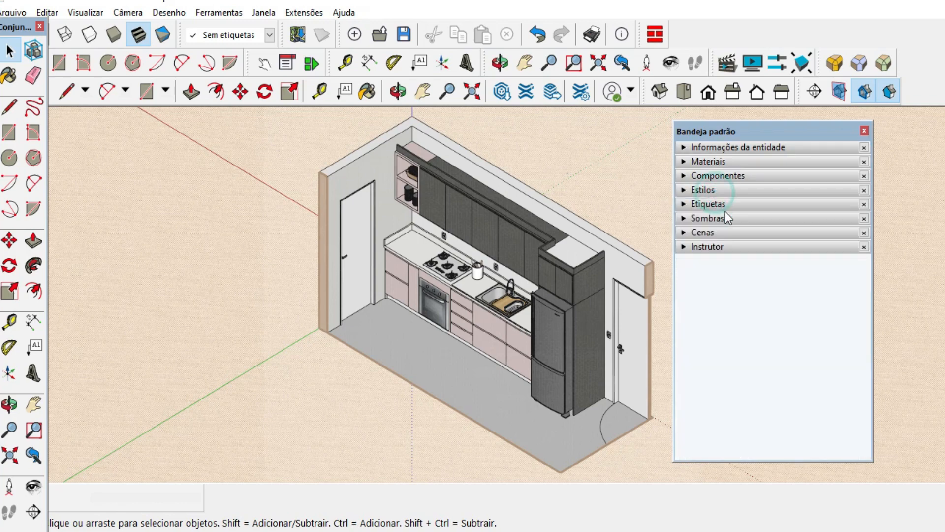
{"action": "left_click", "coordinate": [707, 235]}
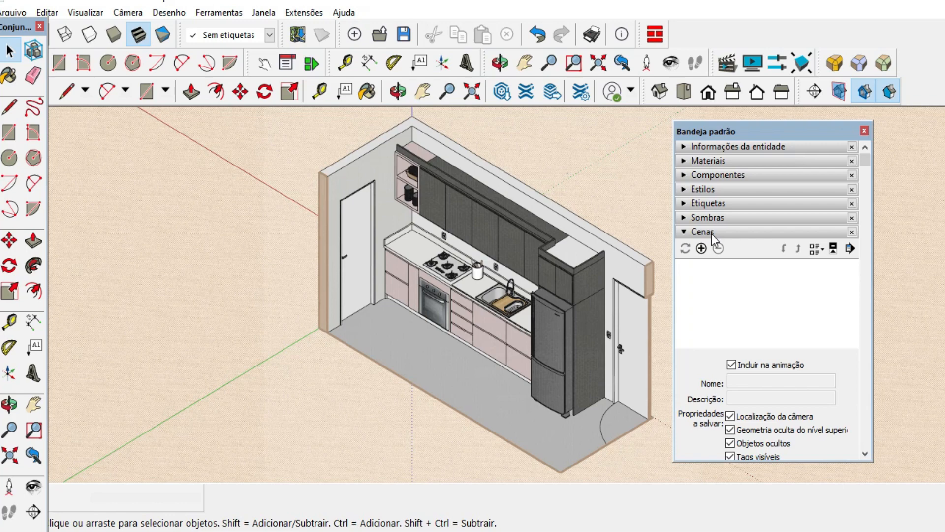
{"action": "left_click", "coordinate": [709, 204]}
{"action": "left_click", "coordinate": [689, 296]}
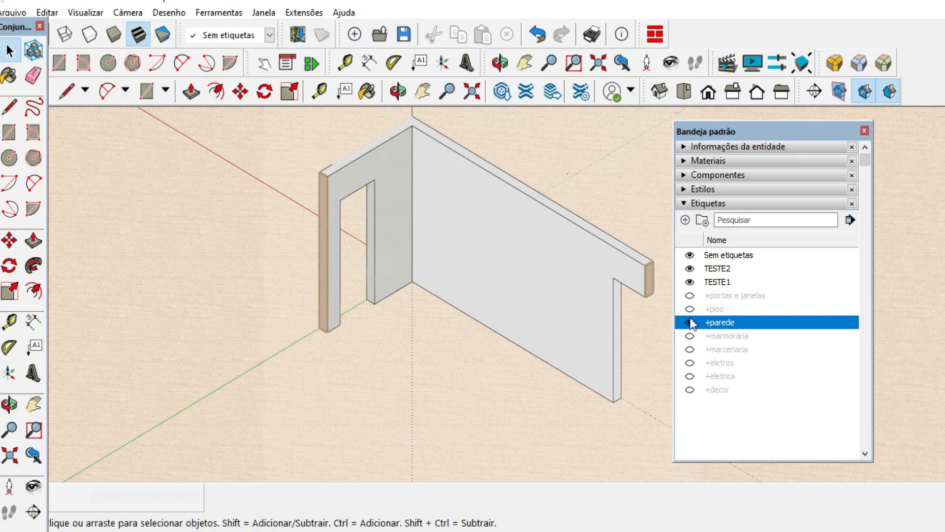
{"action": "left_click", "coordinate": [688, 312]}
{"action": "left_click", "coordinate": [689, 310]}
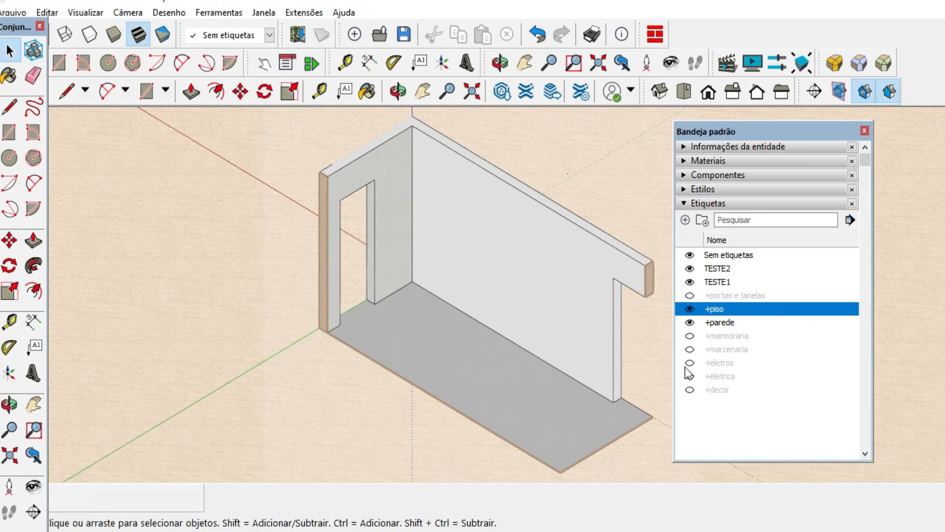
Add a first scene of the bare walls and floor, saving the style changes as a new style.
{"action": "left_click", "coordinate": [706, 205]}
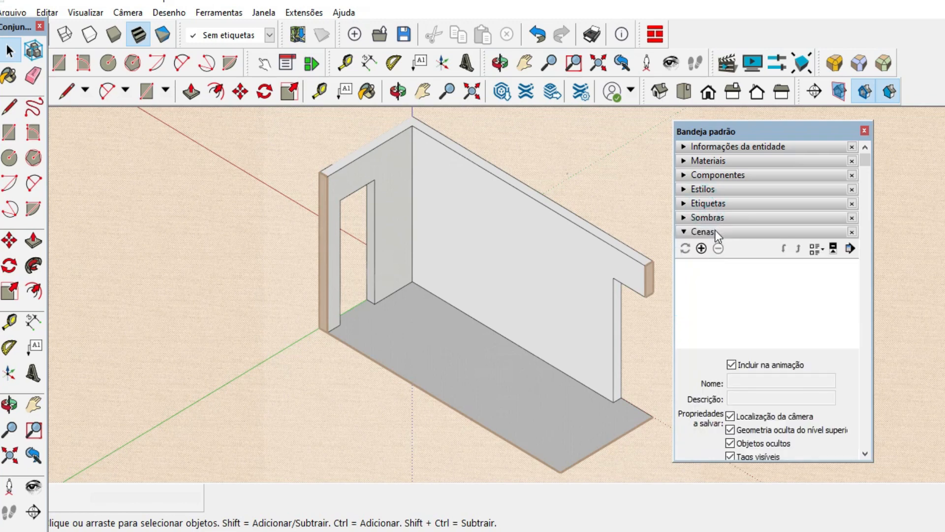
{"action": "left_click", "coordinate": [701, 248]}
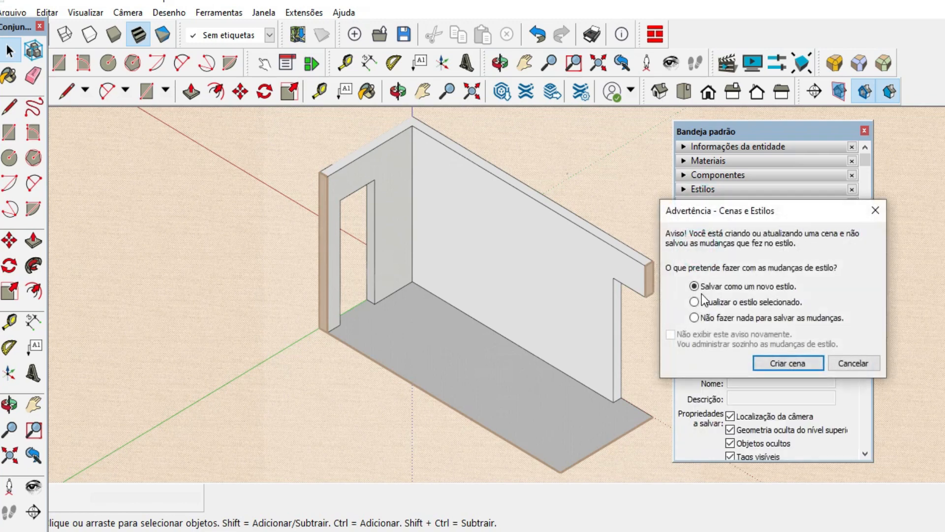
{"action": "left_click", "coordinate": [786, 358]}
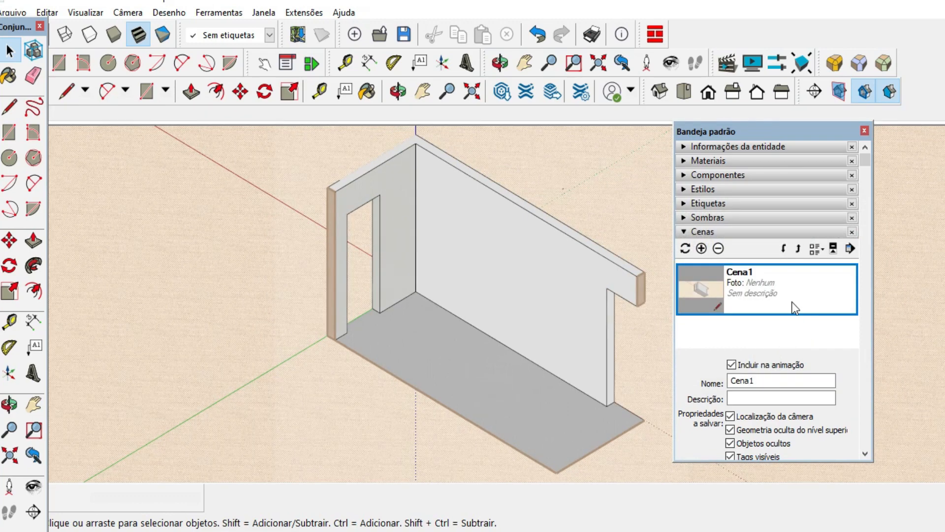
Show the +eletrica tag and save the walls and floor with electrical points as a second scene.
{"action": "left_click", "coordinate": [719, 206]}
{"action": "left_click", "coordinate": [723, 362]}
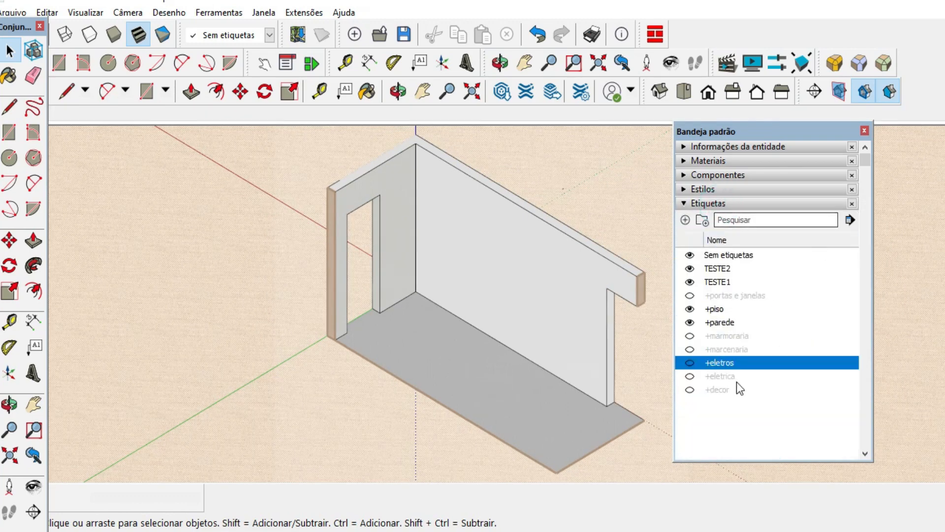
{"action": "left_click", "coordinate": [690, 376]}
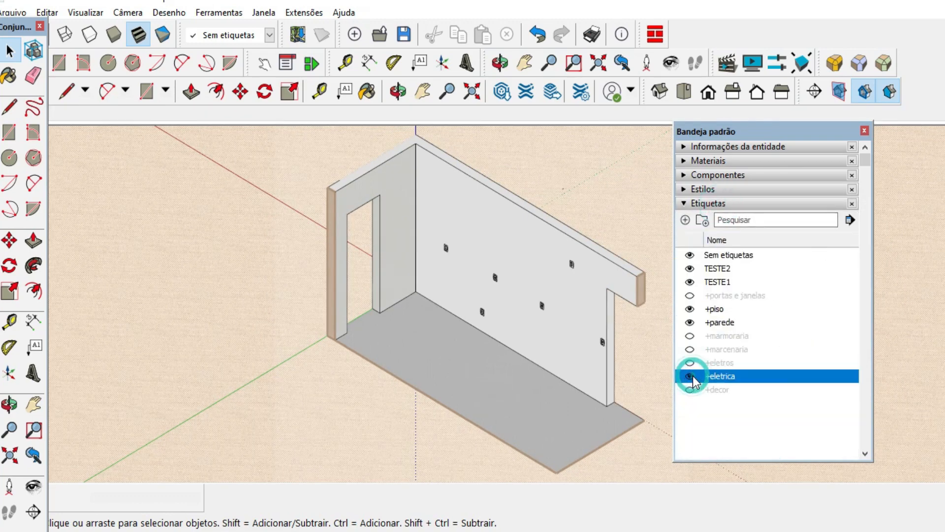
{"action": "left_click", "coordinate": [709, 204]}
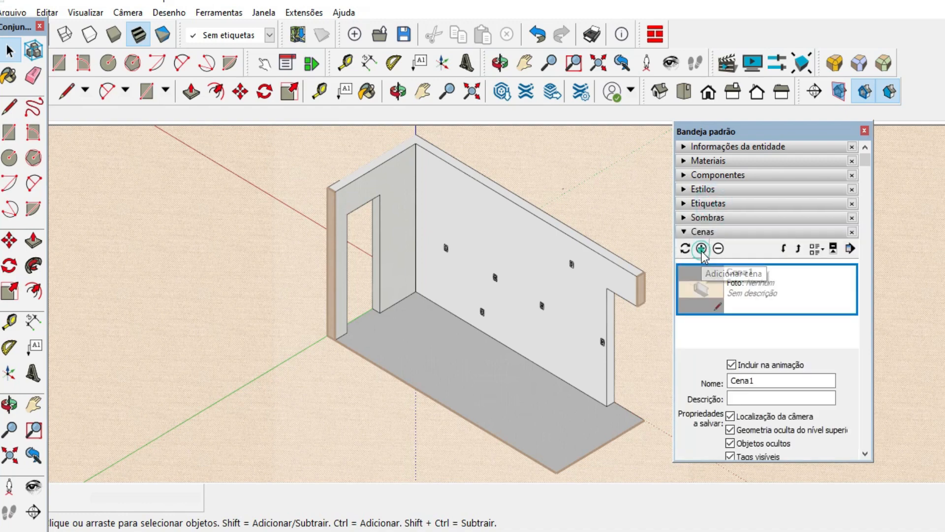
{"action": "left_click", "coordinate": [701, 248]}
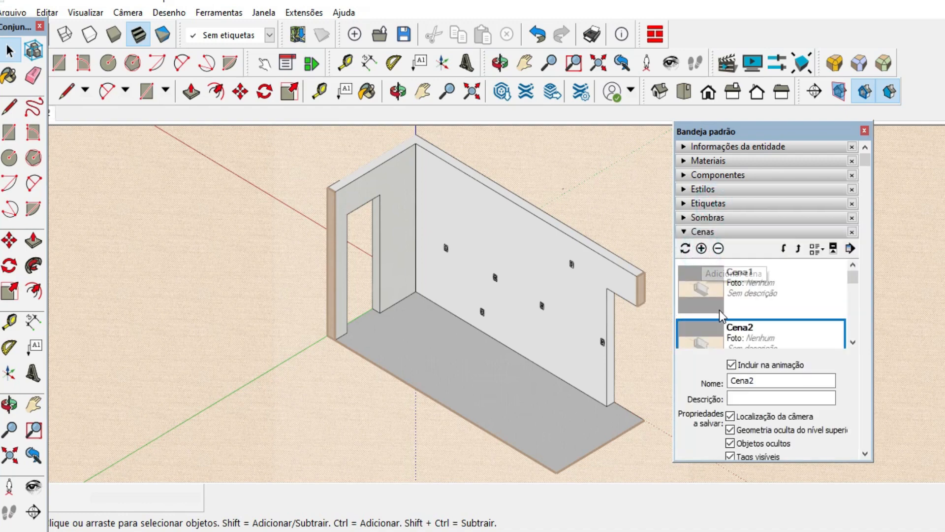
{"action": "scroll", "coordinate": [734, 315], "scroll_direction": "down", "scroll_amount": 2}
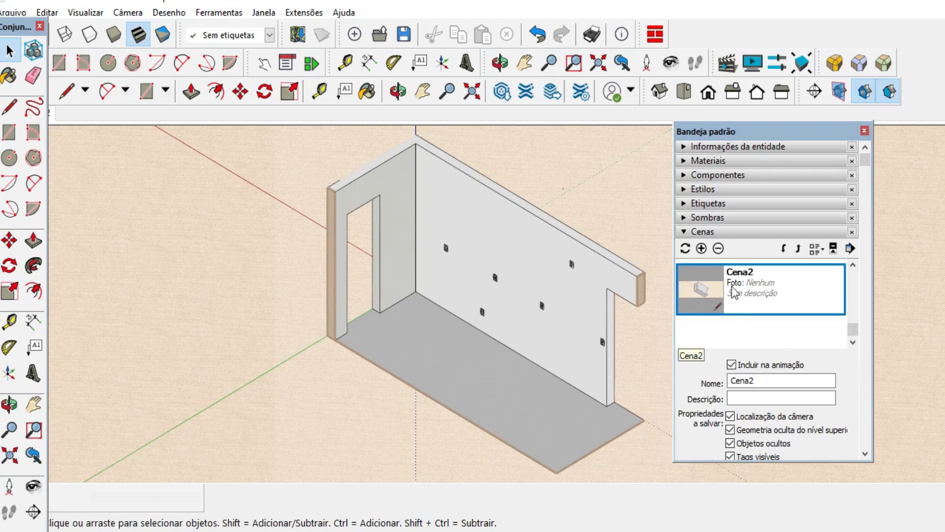
Show the +portas e janelas tag and save the room with its doors as a third scene.
{"action": "left_click", "coordinate": [715, 204]}
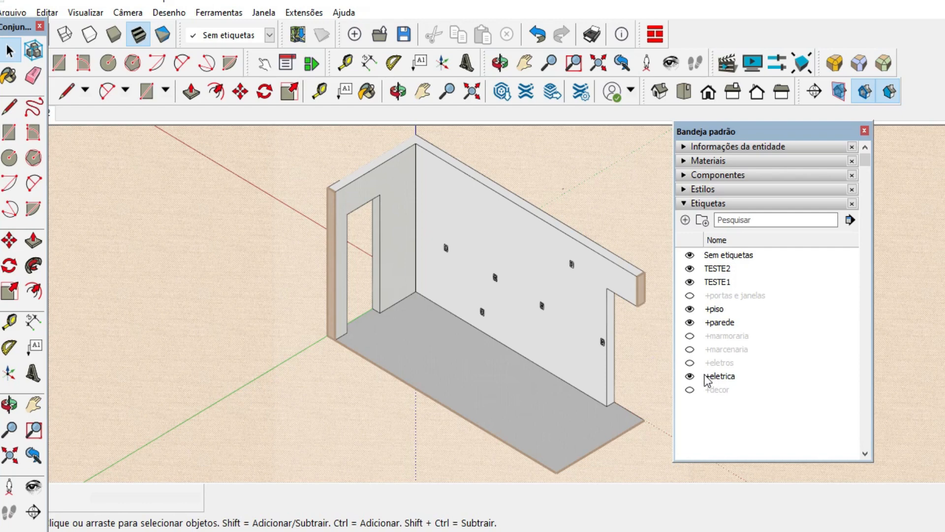
{"action": "left_click", "coordinate": [690, 295]}
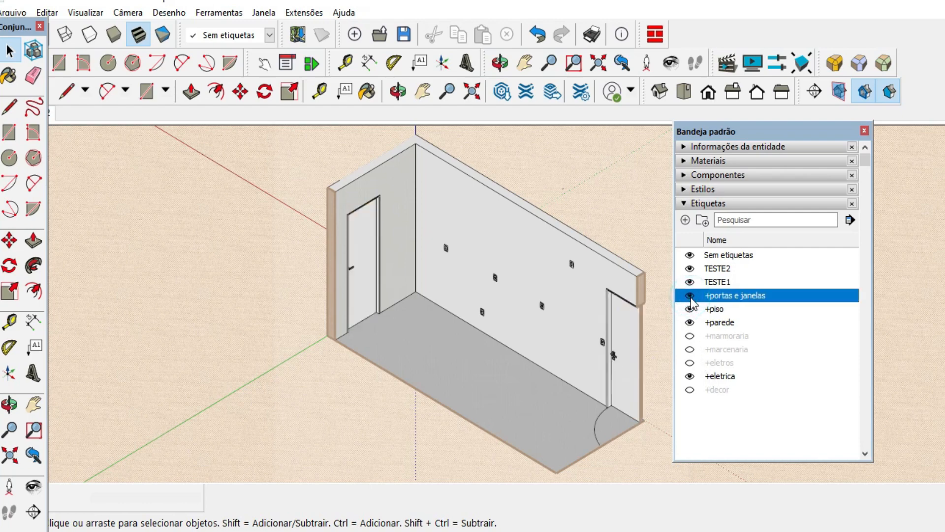
{"action": "left_click", "coordinate": [708, 203]}
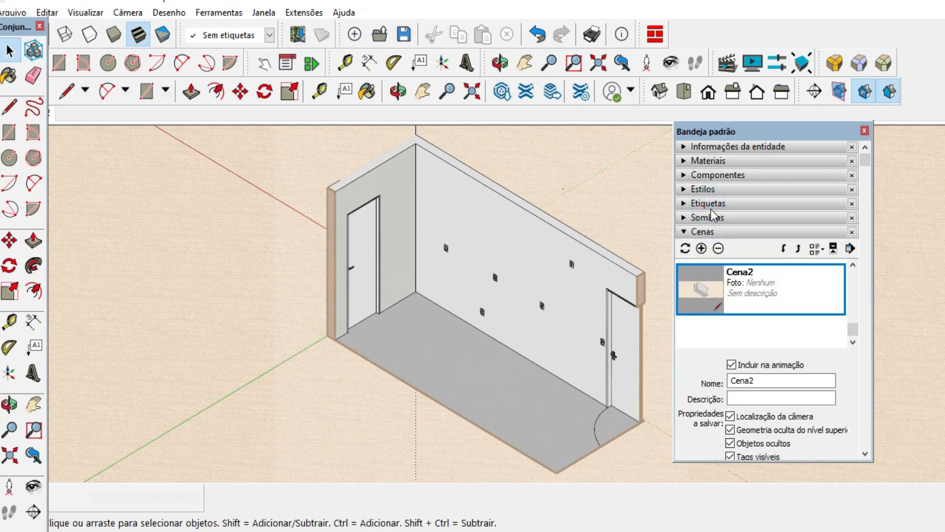
{"action": "left_click", "coordinate": [701, 248]}
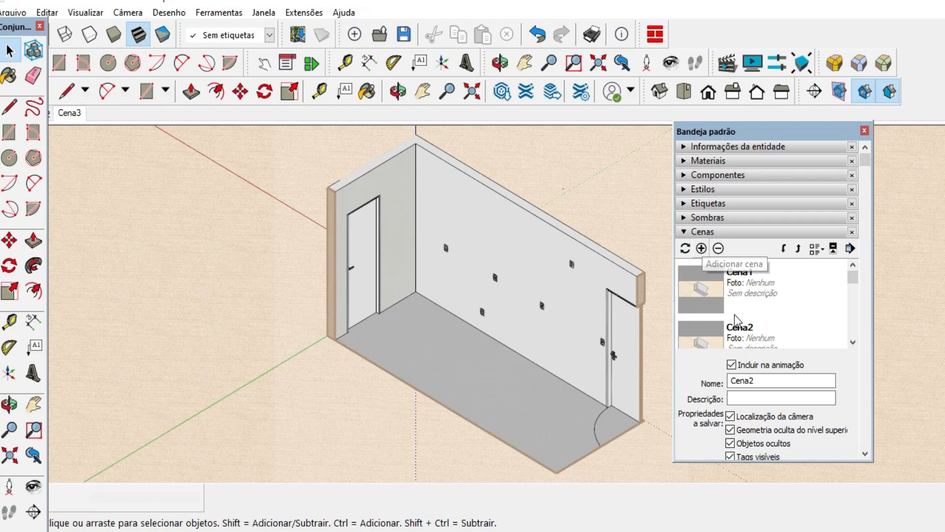
Show the +marmoraria tag and save the room with the stone countertop as a fourth scene.
{"action": "left_click", "coordinate": [708, 202]}
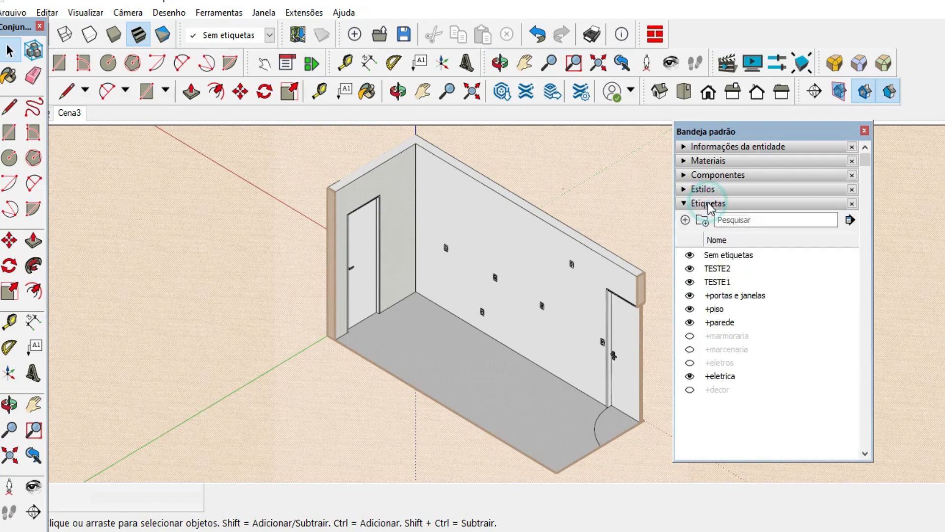
{"action": "left_click", "coordinate": [690, 337]}
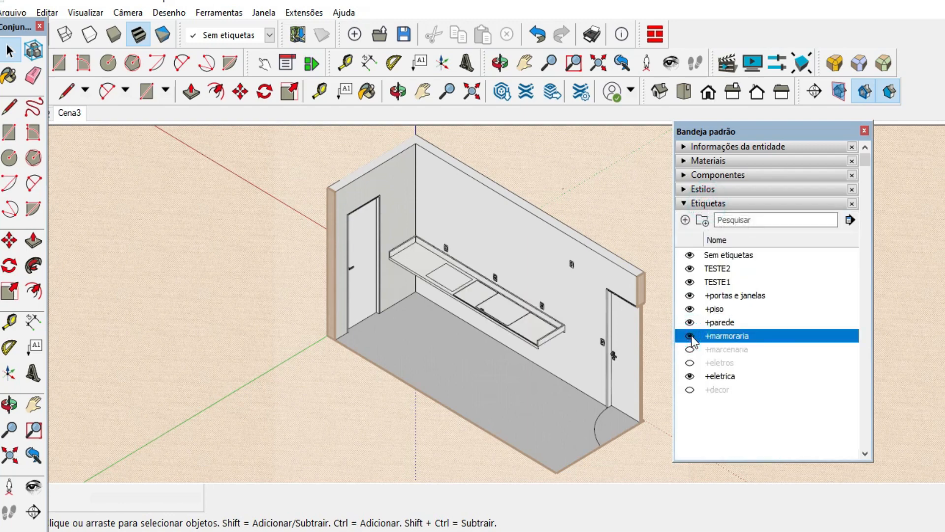
{"action": "left_click", "coordinate": [709, 204]}
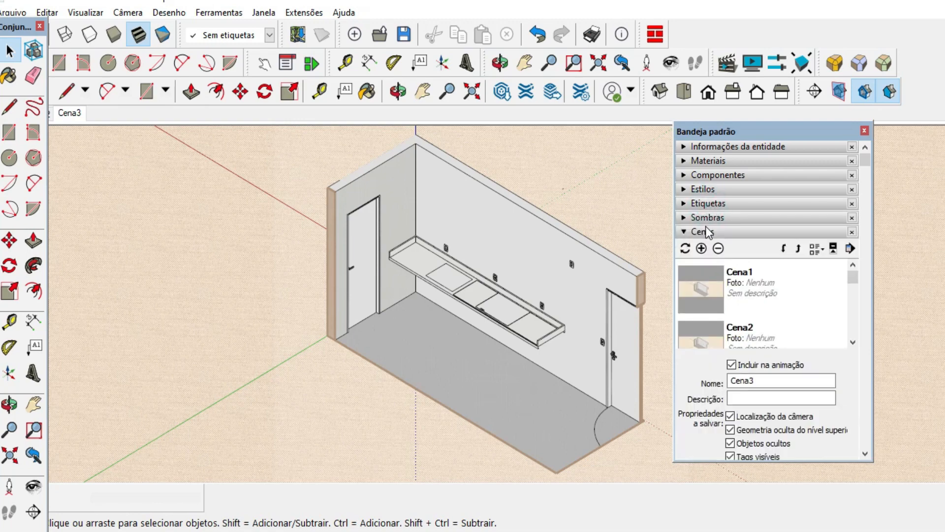
{"action": "left_click", "coordinate": [701, 248]}
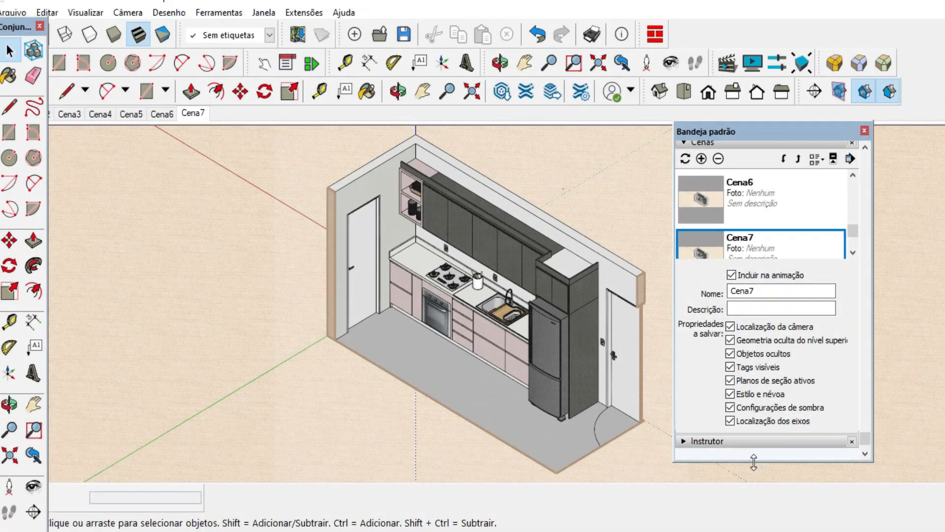
Enlarge the scene list and view the saved scenes in order from Cena1 to Cena4.
{"action": "left_click_drag", "start_coordinate": [753, 461], "coordinate": [751, 516]}
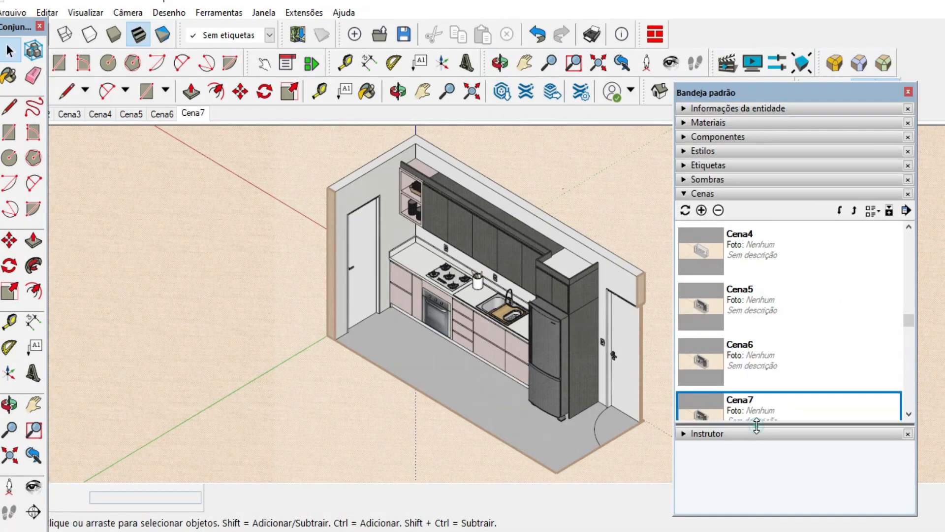
{"action": "left_click_drag", "start_coordinate": [756, 423], "coordinate": [756, 437]}
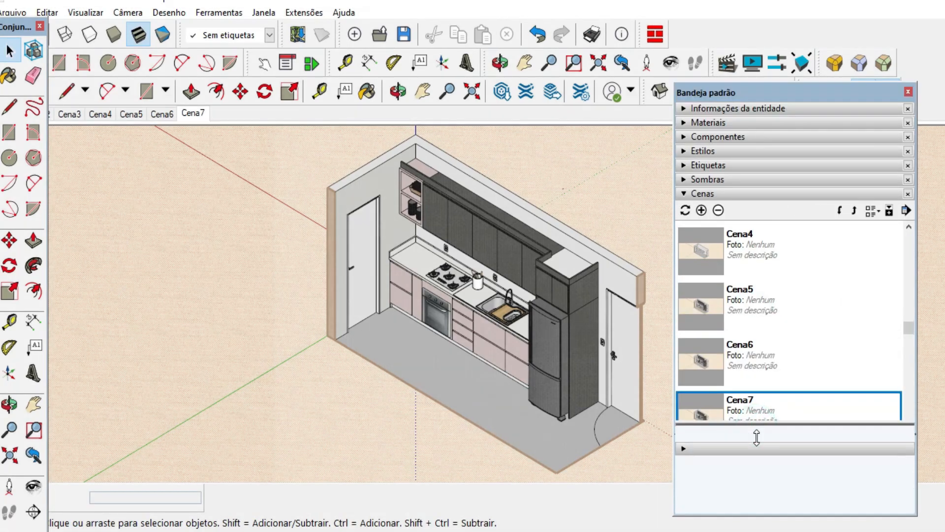
{"action": "left_click_drag", "start_coordinate": [904, 330], "coordinate": [910, 255]}
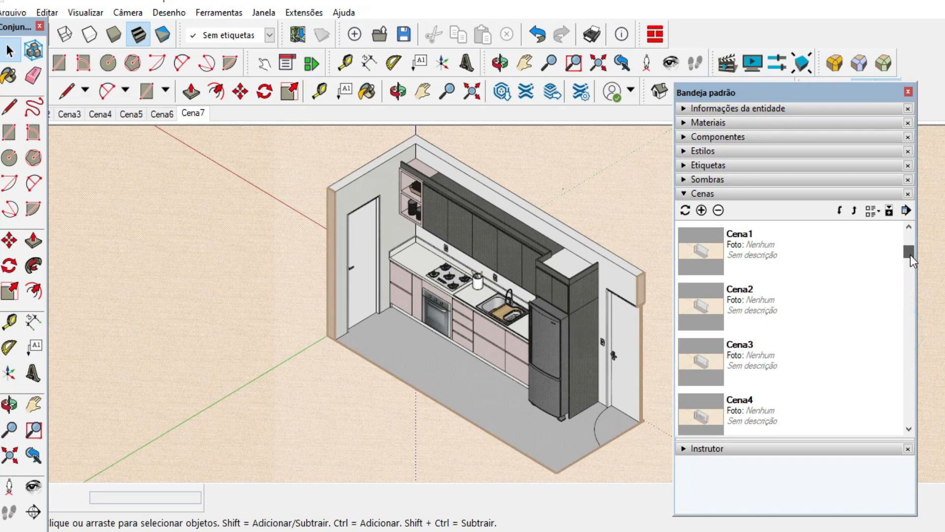
{"action": "left_click", "coordinate": [769, 250]}
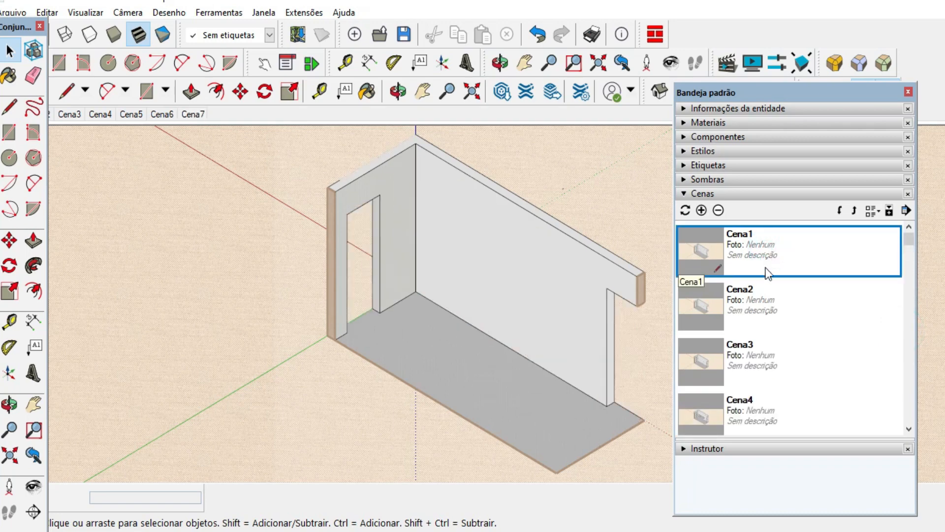
{"action": "left_click", "coordinate": [758, 293]}
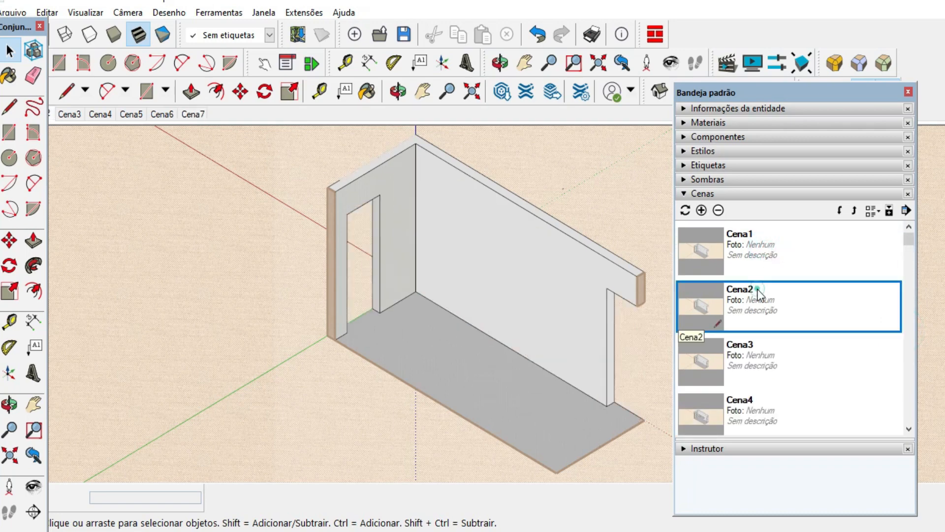
{"action": "left_click", "coordinate": [763, 360]}
{"action": "left_click", "coordinate": [747, 421]}
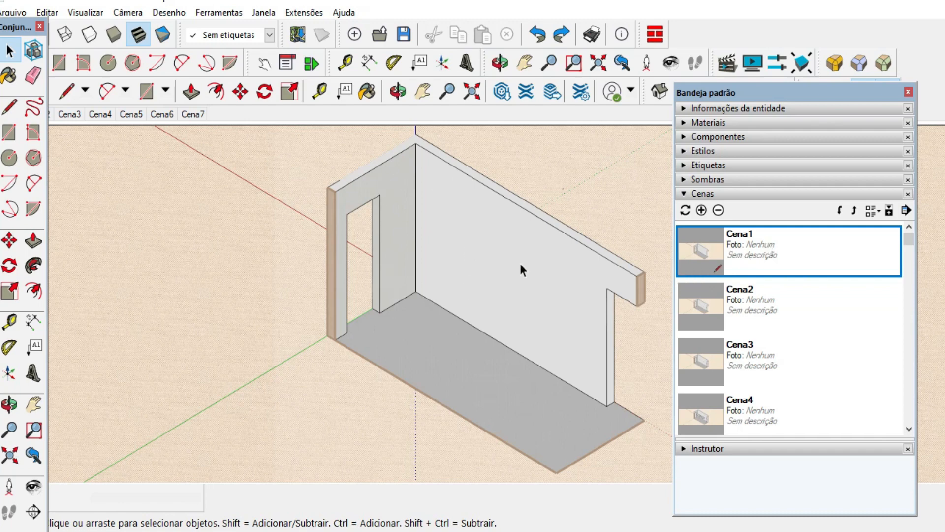
In Cena2, hide the +eletrica tag, show +portas e janelas, and update the scene with all properties included.
{"action": "left_click", "coordinate": [695, 292]}
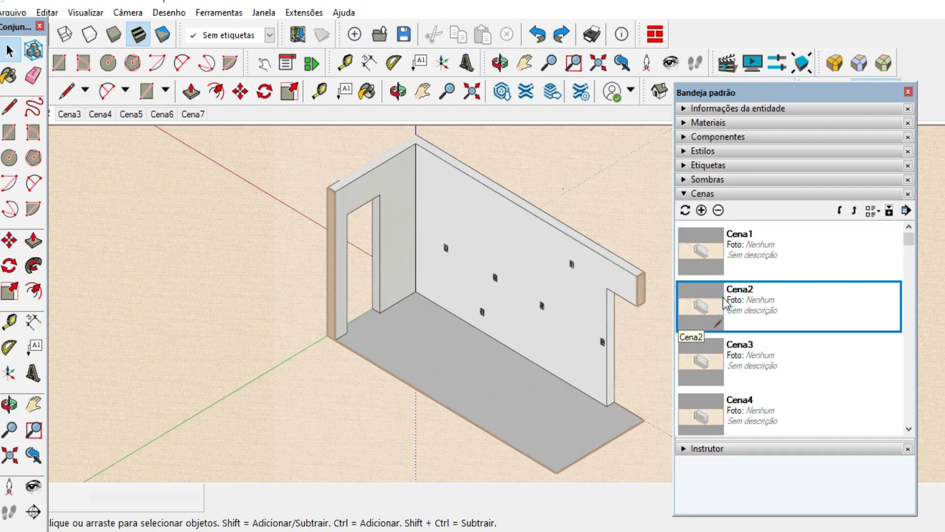
{"action": "left_click", "coordinate": [708, 167]}
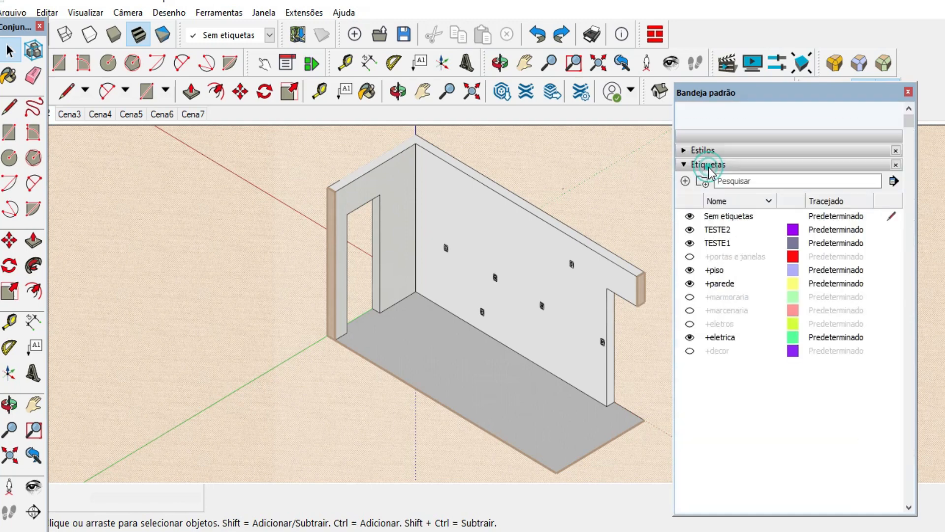
{"action": "left_click", "coordinate": [690, 337]}
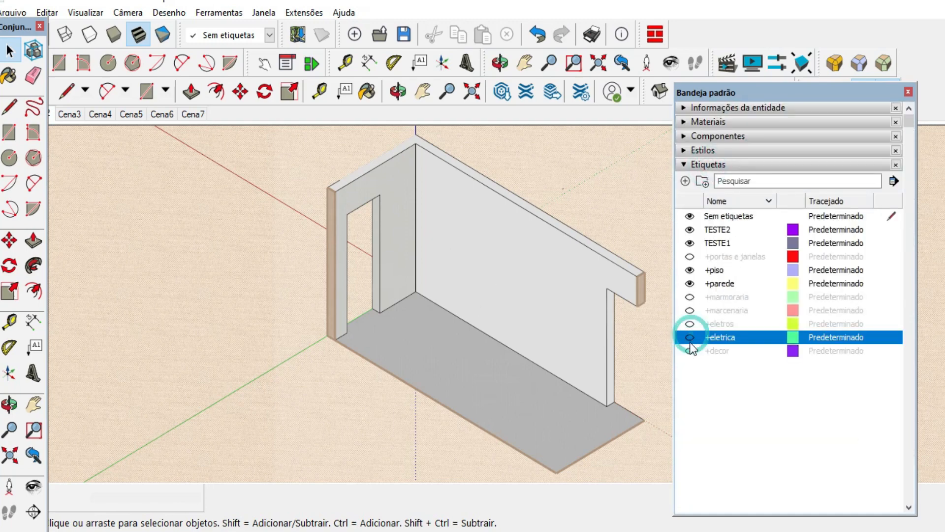
{"action": "left_click", "coordinate": [690, 257]}
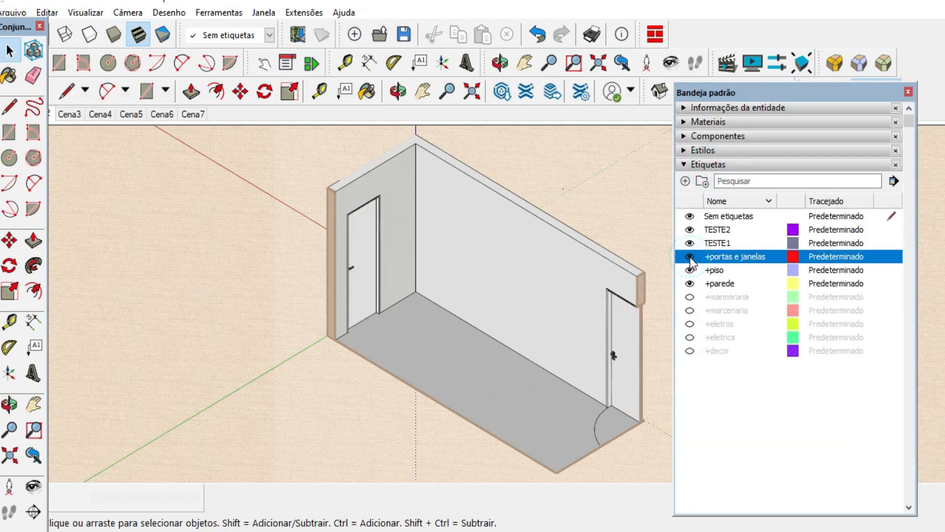
{"action": "left_click", "coordinate": [709, 164]}
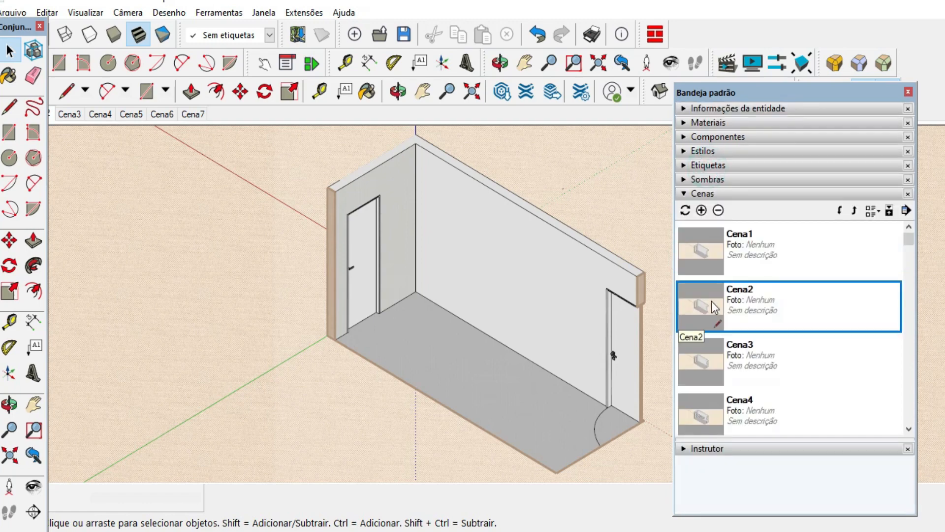
{"action": "right_click", "coordinate": [710, 301]}
{"action": "left_click", "coordinate": [748, 327]}
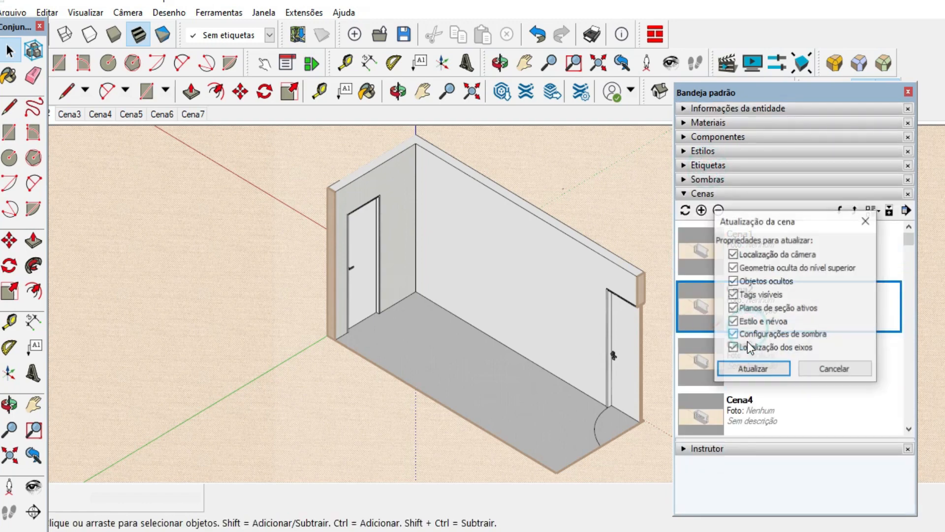
{"action": "left_click", "coordinate": [753, 369]}
Play through the scenes one by one from Cena1 to Cena7 to check the order in which elements appear.
{"action": "left_click", "coordinate": [757, 252]}
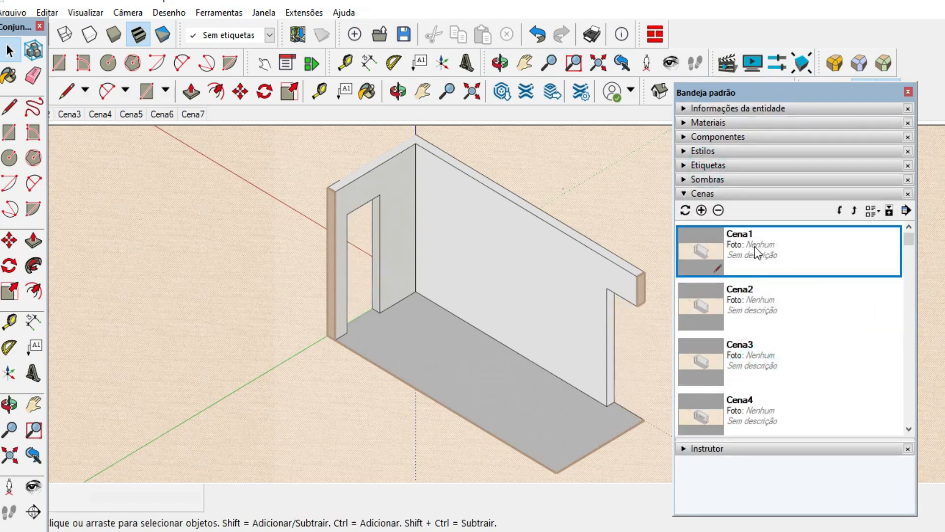
{"action": "left_click", "coordinate": [757, 314]}
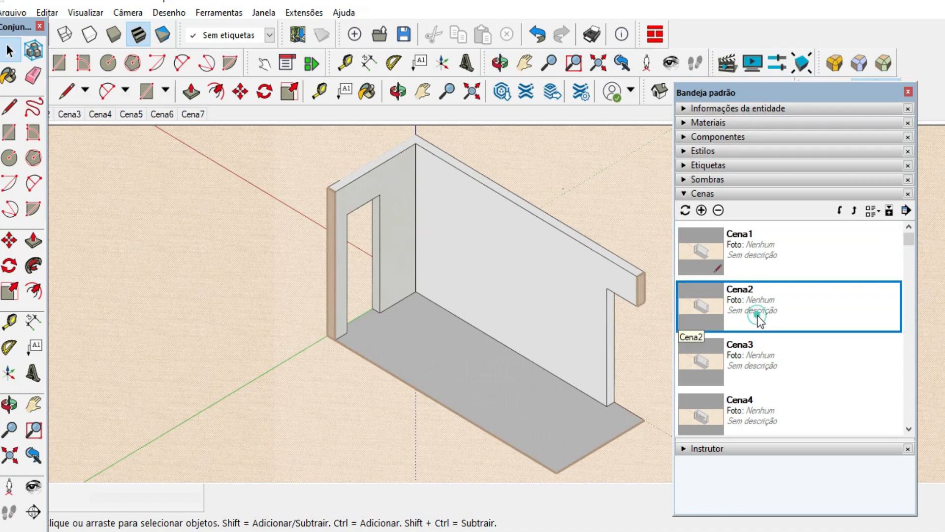
{"action": "left_click", "coordinate": [743, 354]}
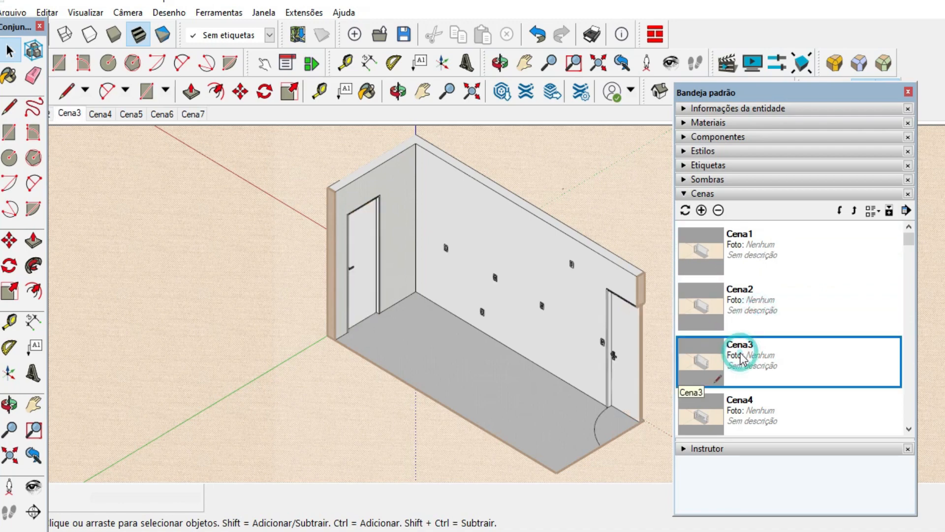
{"action": "left_click", "coordinate": [738, 409]}
{"action": "scroll", "coordinate": [739, 406], "scroll_direction": "down", "scroll_amount": 1}
{"action": "scroll", "coordinate": [763, 424], "scroll_direction": "down", "scroll_amount": 2}
{"action": "left_click", "coordinate": [746, 316]}
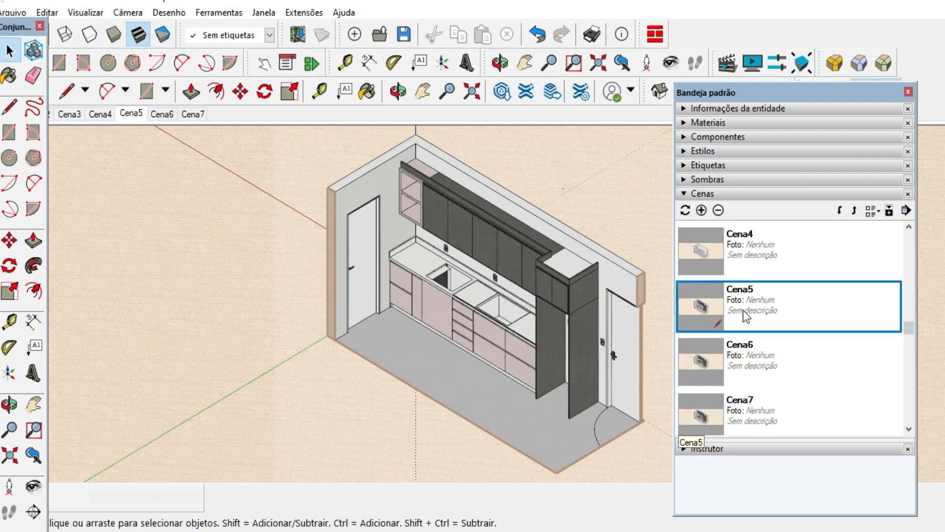
{"action": "left_click", "coordinate": [741, 365]}
{"action": "left_click", "coordinate": [757, 416]}
{"action": "scroll", "coordinate": [770, 401], "scroll_direction": "up", "scroll_amount": 1}
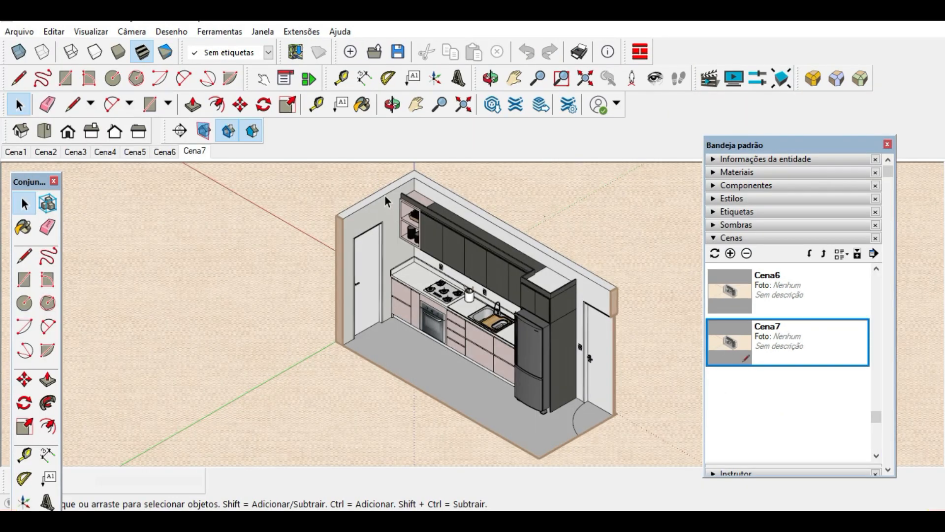
Check the model's animation settings for scene transitions and the time between scenes.
{"action": "left_click", "coordinate": [270, 36]}
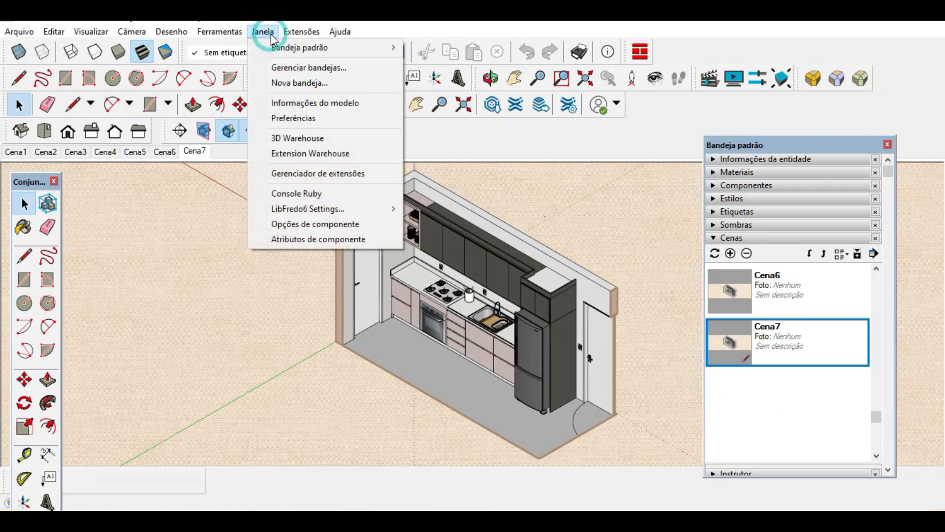
{"action": "left_click", "coordinate": [312, 100]}
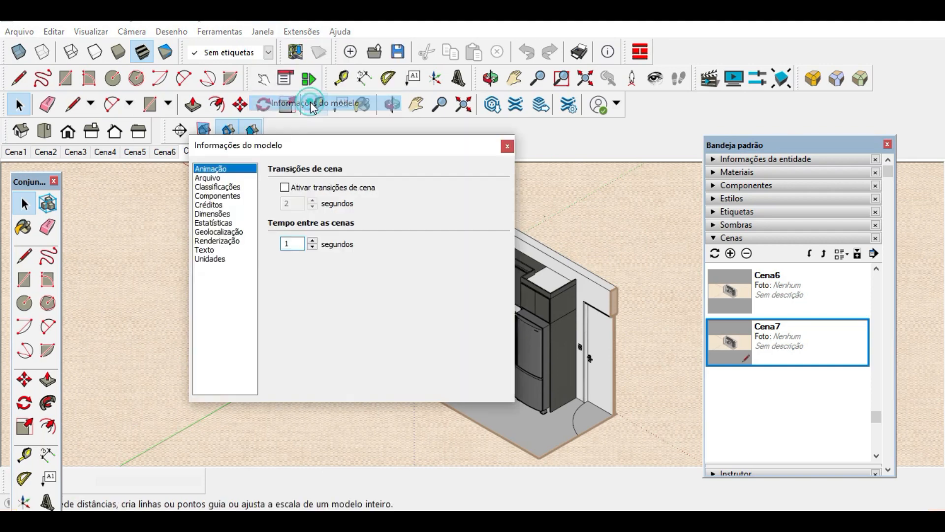
{"action": "left_click", "coordinate": [215, 169]}
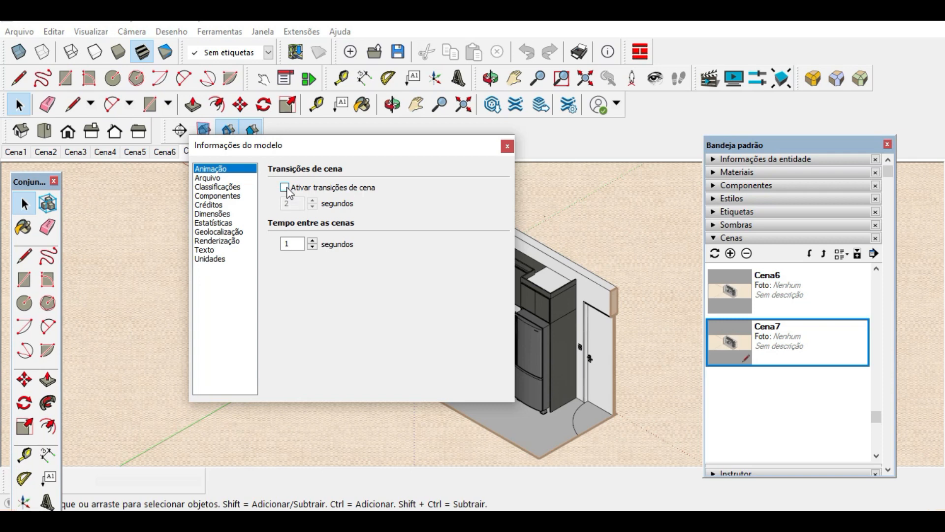
{"action": "double_click", "coordinate": [292, 244]}
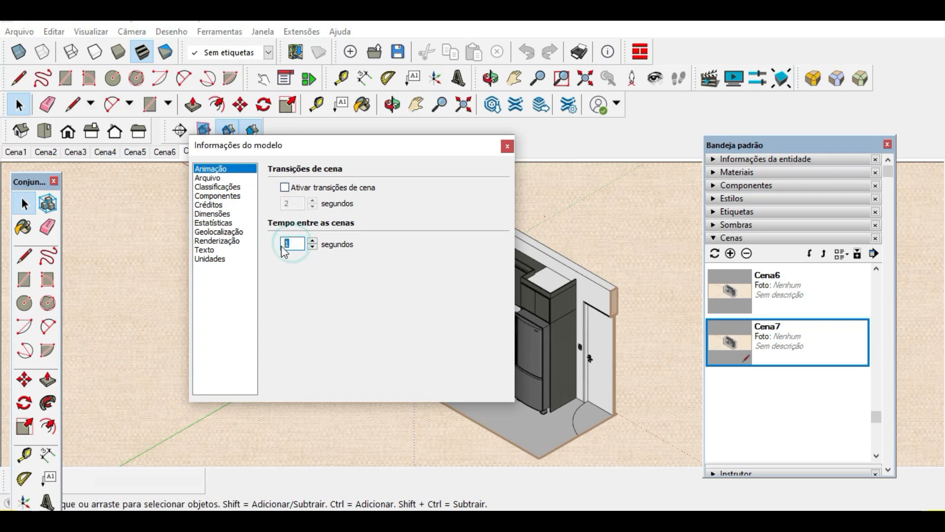
{"action": "left_click", "coordinate": [366, 233]}
{"action": "left_click", "coordinate": [299, 244]}
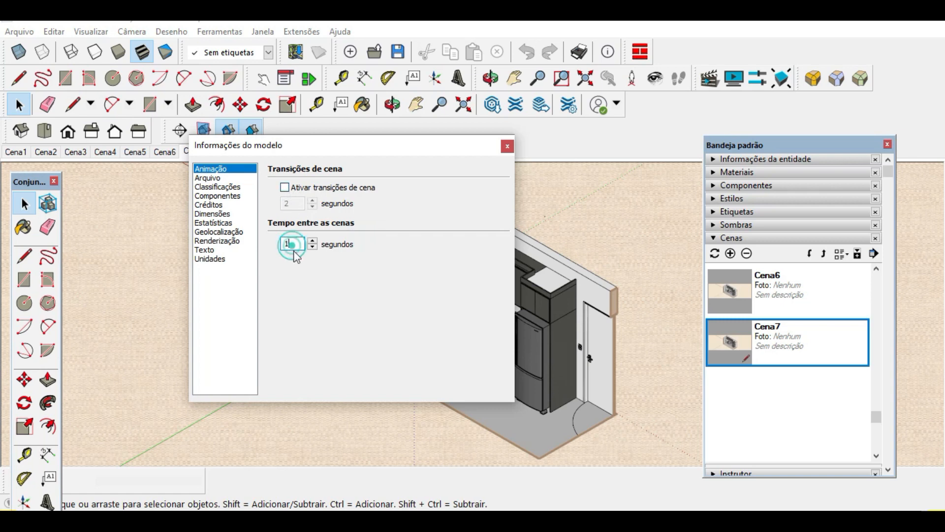
{"action": "double_click", "coordinate": [292, 243]}
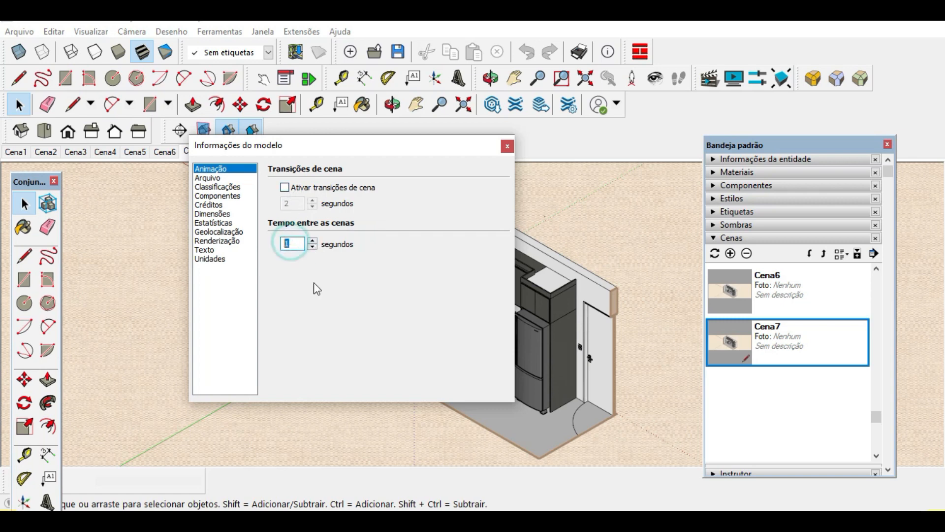
{"action": "left_click", "coordinate": [306, 274]}
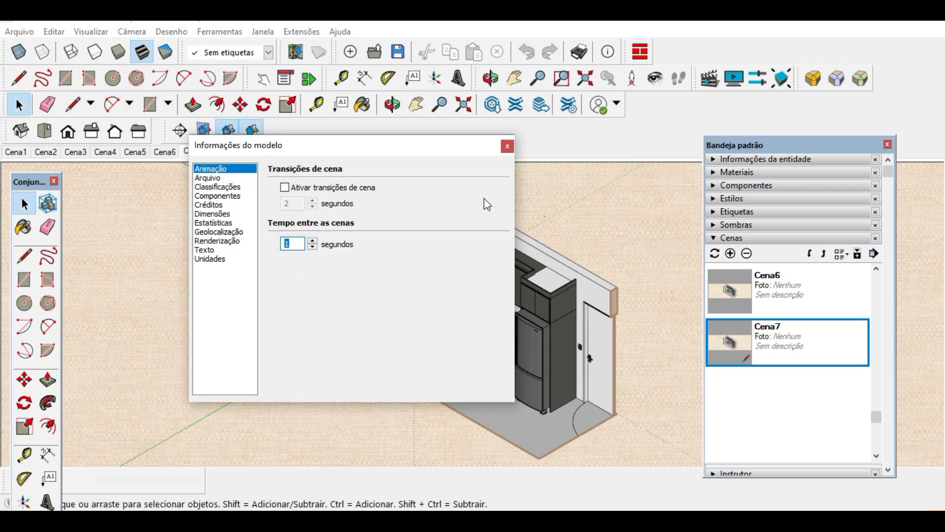
{"action": "left_click", "coordinate": [507, 146]}
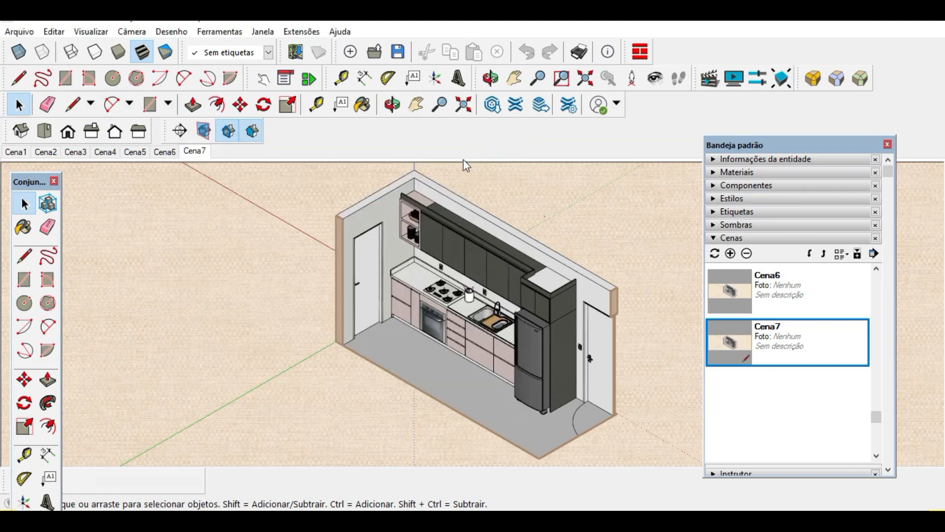
Start exporting the scenes as an animation video and open the export options.
{"action": "left_click", "coordinate": [11, 30]}
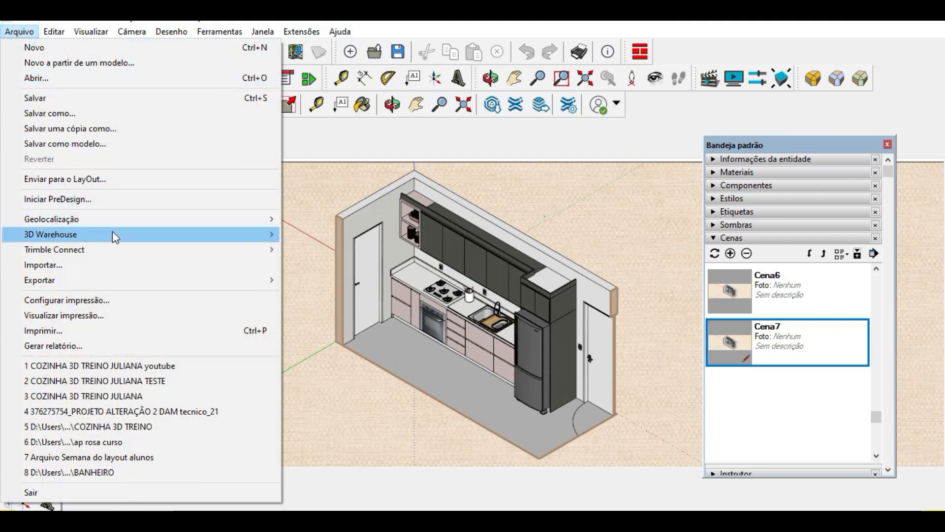
{"action": "left_click", "coordinate": [127, 279]}
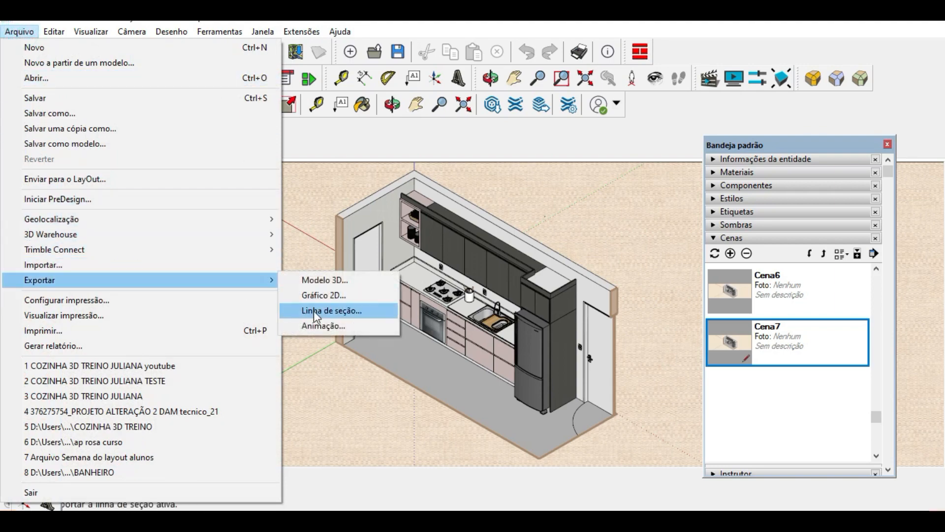
{"action": "left_click", "coordinate": [323, 326]}
{"action": "left_click", "coordinate": [487, 413]}
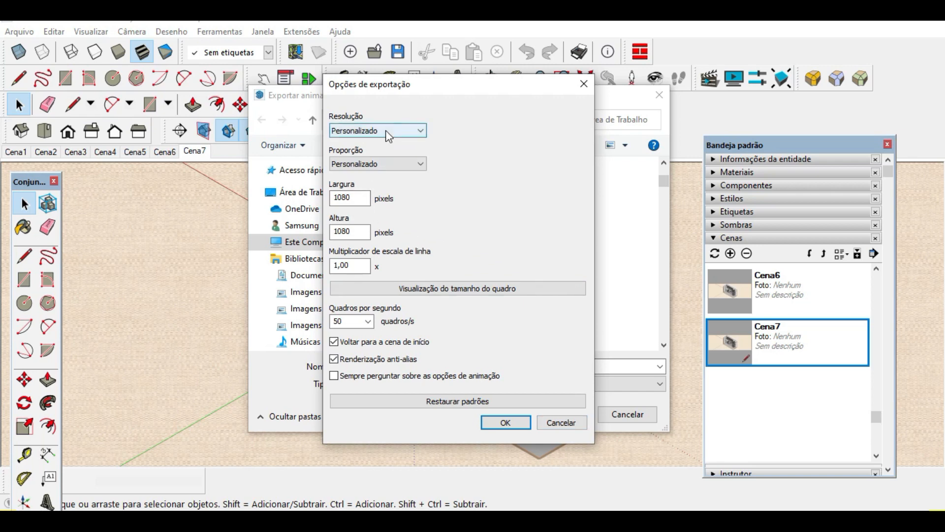
Keep the video's width and height at 1080 pixels and set the frame rate to 40 frames per second.
{"action": "left_click", "coordinate": [351, 195]}
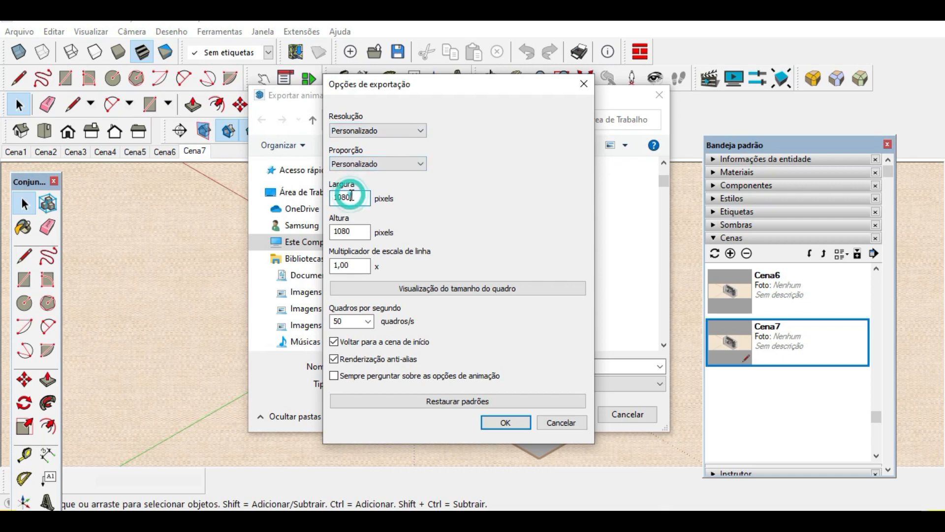
{"action": "left_click", "coordinate": [353, 234]}
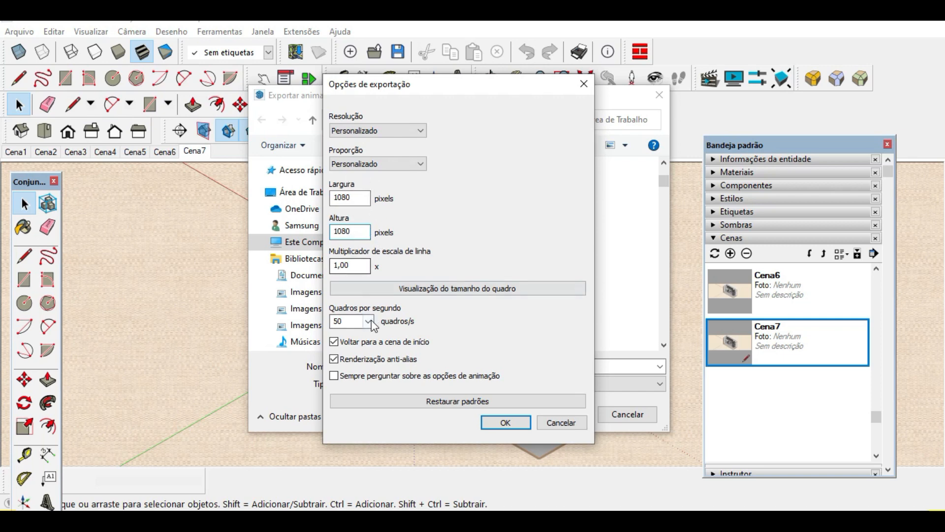
{"action": "left_click", "coordinate": [354, 320]}
{"action": "left_click", "coordinate": [339, 396]}
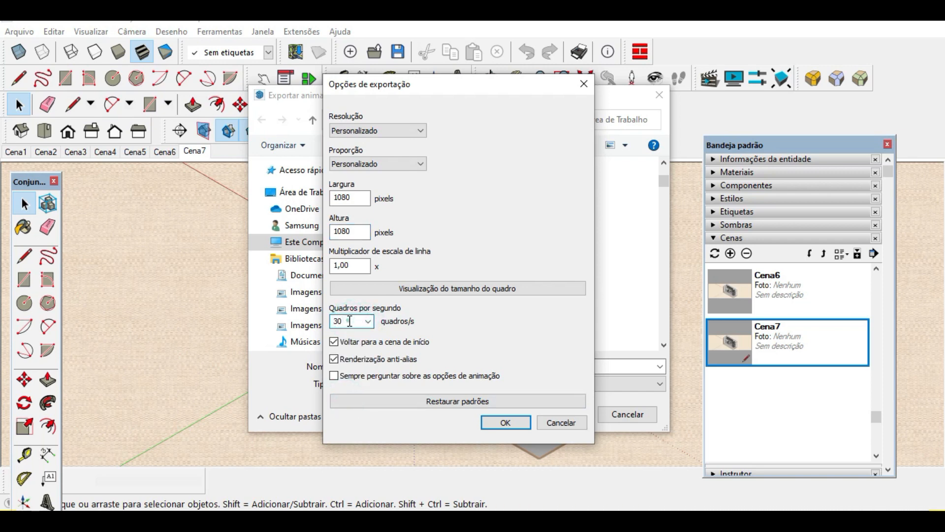
{"action": "left_click_drag", "start_coordinate": [349, 321], "coordinate": [333, 321]}
{"action": "left_click", "coordinate": [454, 313]}
Keep the resolution and aspect ratio on Personalizado, and export the animation as the MP4 H.264 video Youtube cozinha.
{"action": "left_click", "coordinate": [425, 129]}
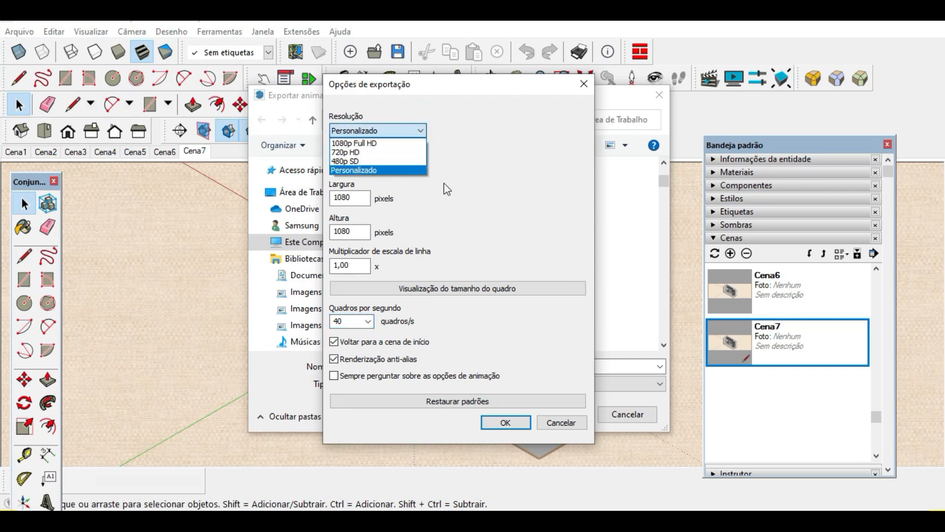
{"action": "left_click", "coordinate": [408, 171]}
{"action": "left_click", "coordinate": [408, 167]}
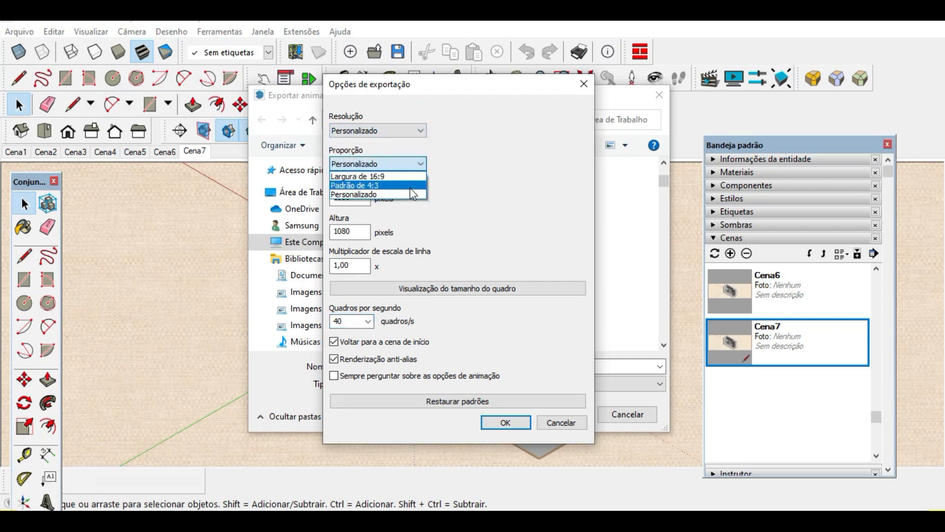
{"action": "left_click", "coordinate": [466, 186]}
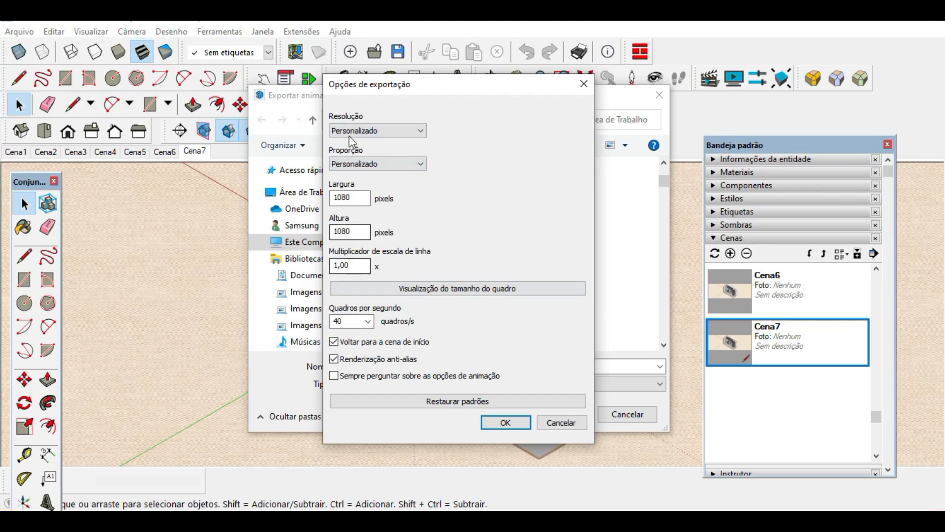
{"action": "left_click", "coordinate": [505, 422]}
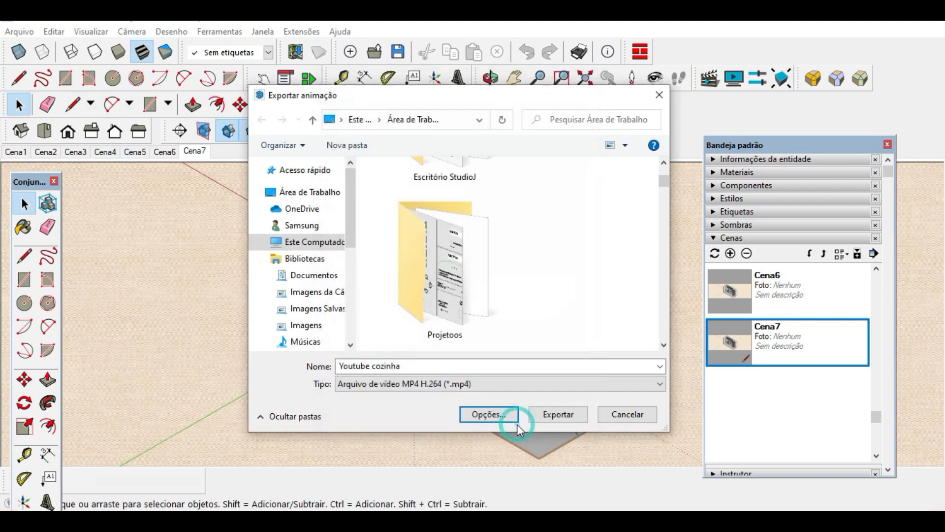
{"action": "left_click", "coordinate": [558, 414]}
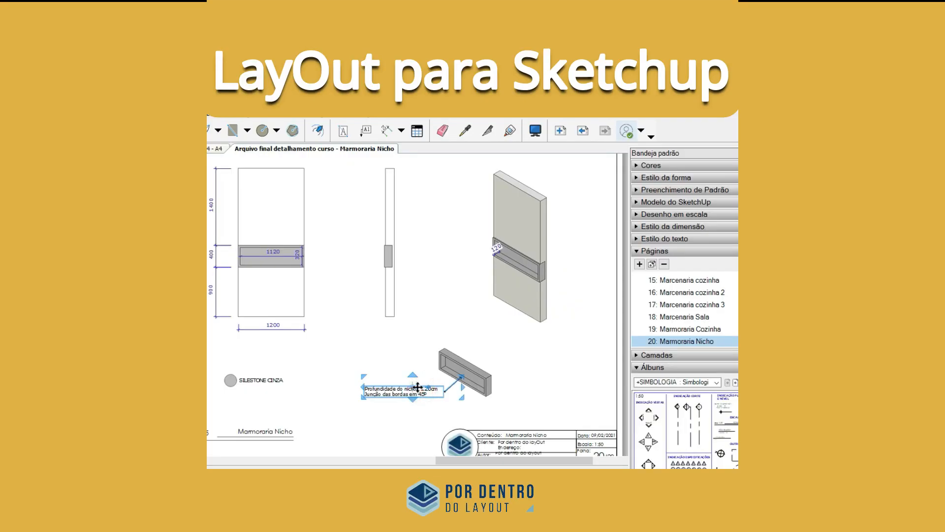
{"action": "left_click_drag", "start_coordinate": [411, 392], "coordinate": [387, 390]}
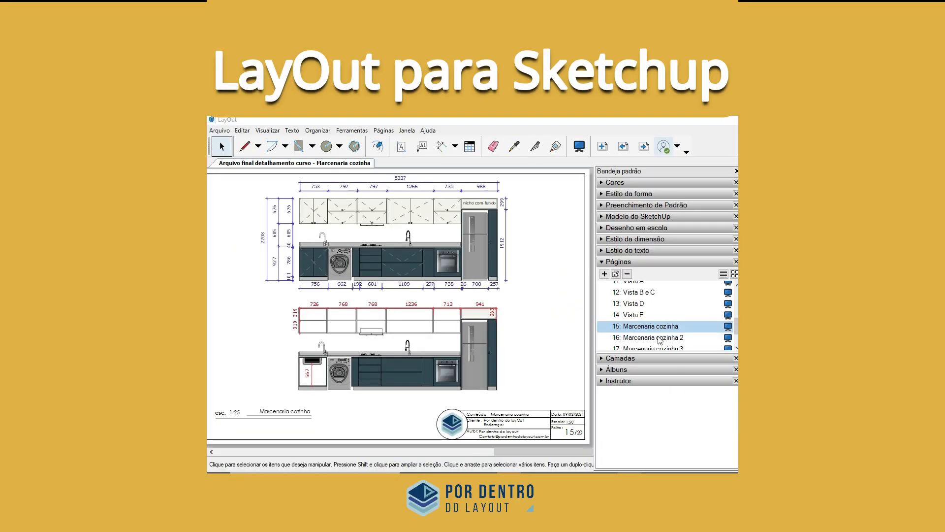
{"action": "left_click", "coordinate": [660, 337]}
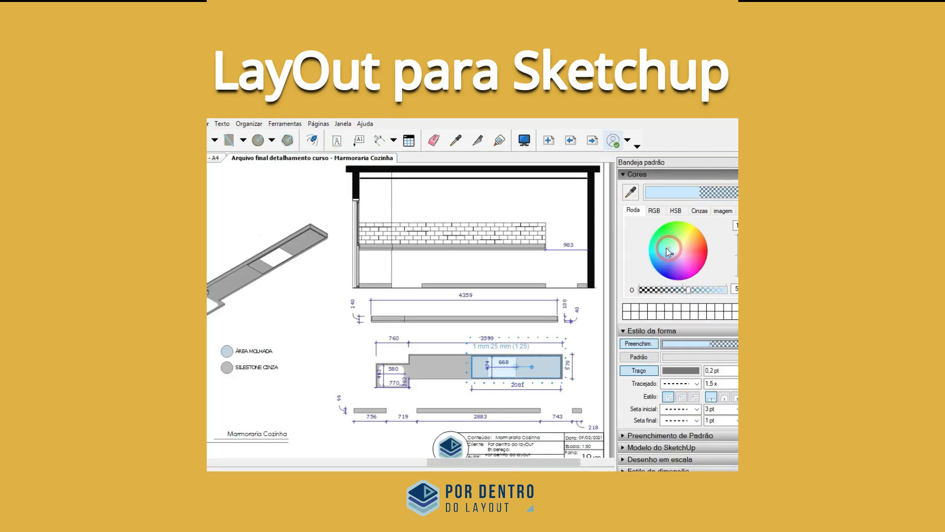
{"action": "left_click", "coordinate": [666, 266]}
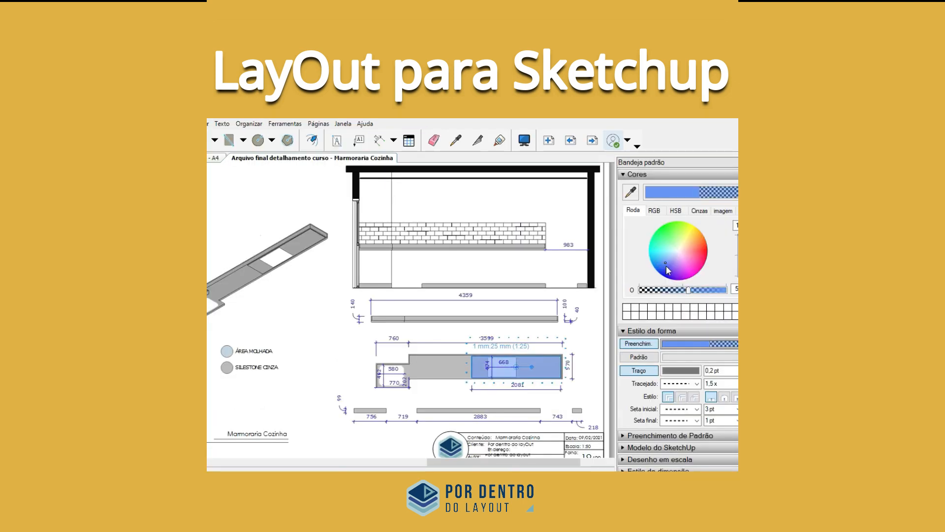
{"action": "left_click", "coordinate": [690, 252]}
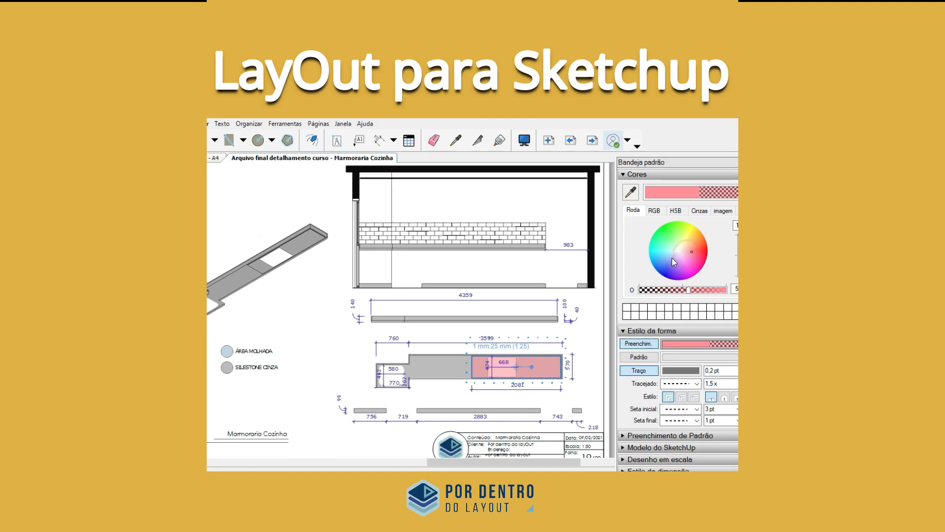
{"action": "left_click", "coordinate": [675, 246]}
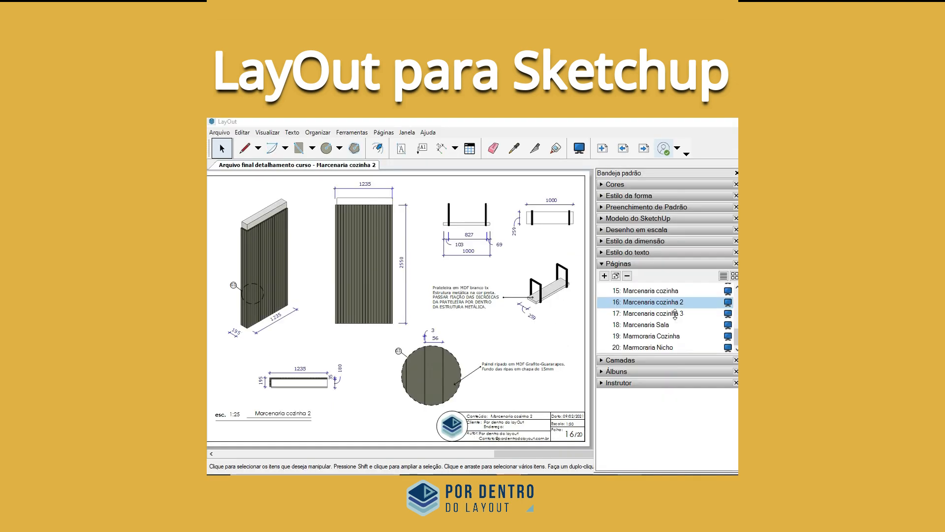
{"action": "left_click", "coordinate": [674, 315]}
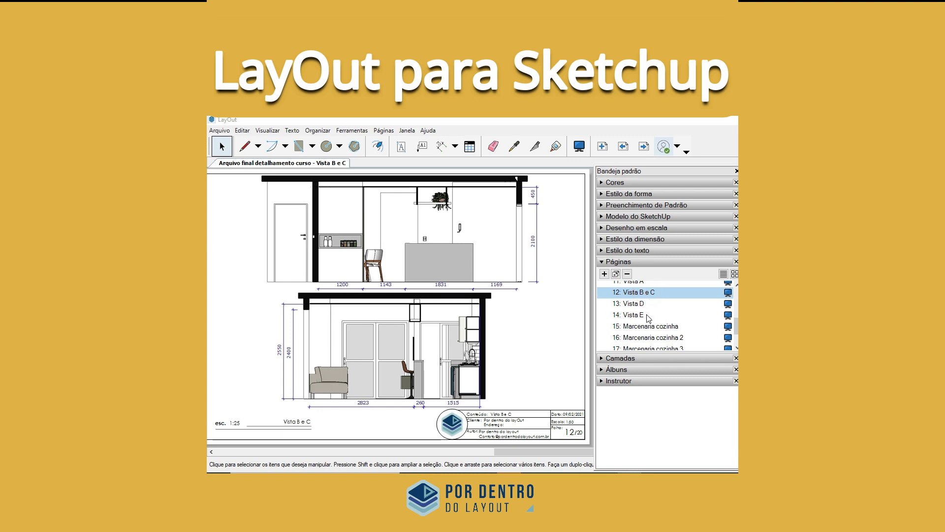
{"action": "left_click", "coordinate": [647, 316]}
{"action": "left_click", "coordinate": [657, 327]}
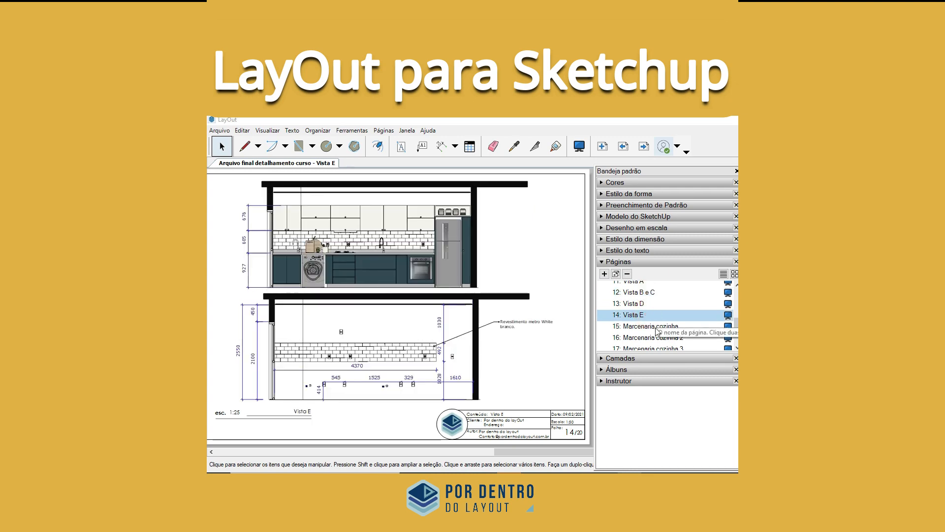
{"action": "left_click", "coordinate": [654, 338]}
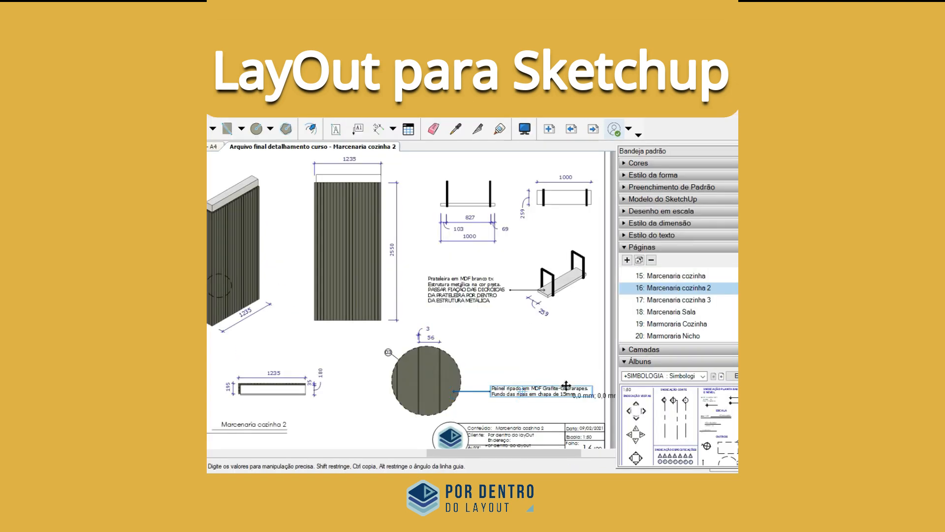
{"action": "left_click_drag", "start_coordinate": [566, 391], "coordinate": [566, 383]}
{"action": "left_click", "coordinate": [552, 408]}
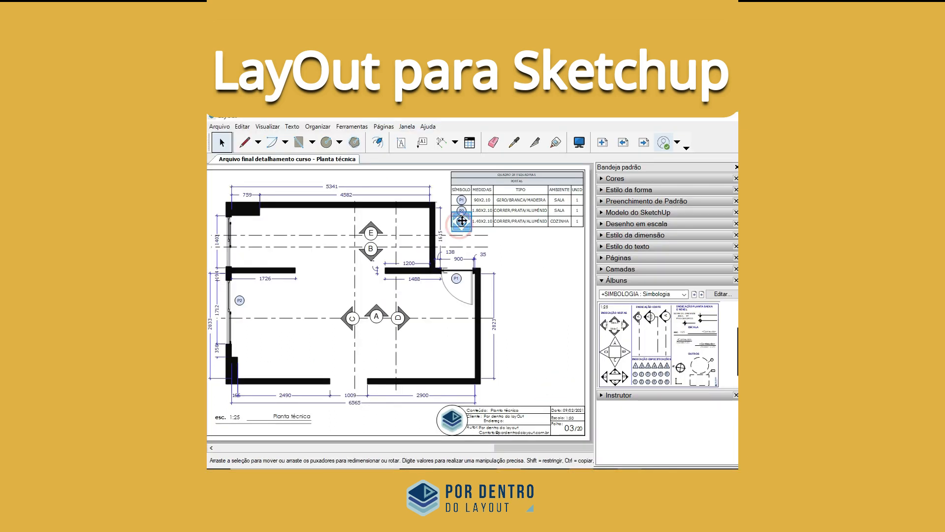
{"action": "left_click", "coordinate": [461, 221]}
{"action": "left_click_drag", "start_coordinate": [461, 222], "coordinate": [240, 229]}
{"action": "left_click", "coordinate": [295, 320]}
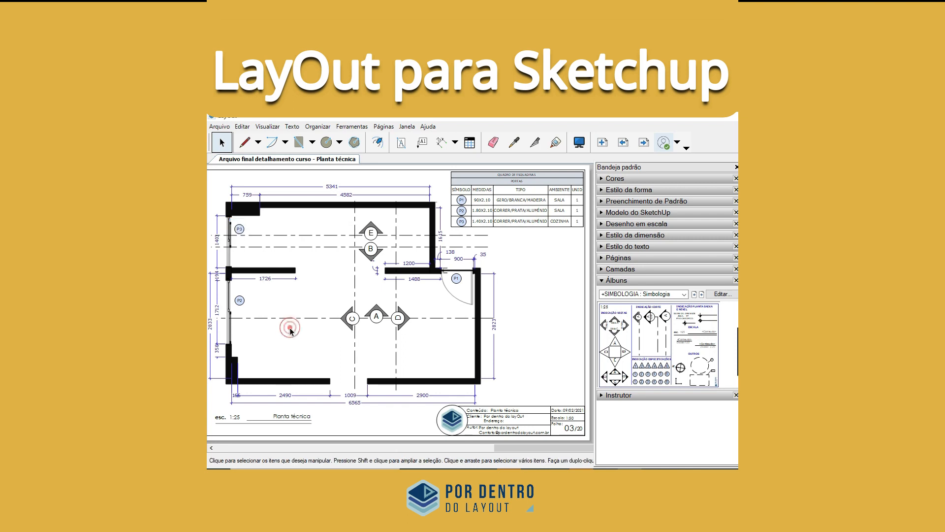
{"action": "left_click", "coordinate": [662, 320]}
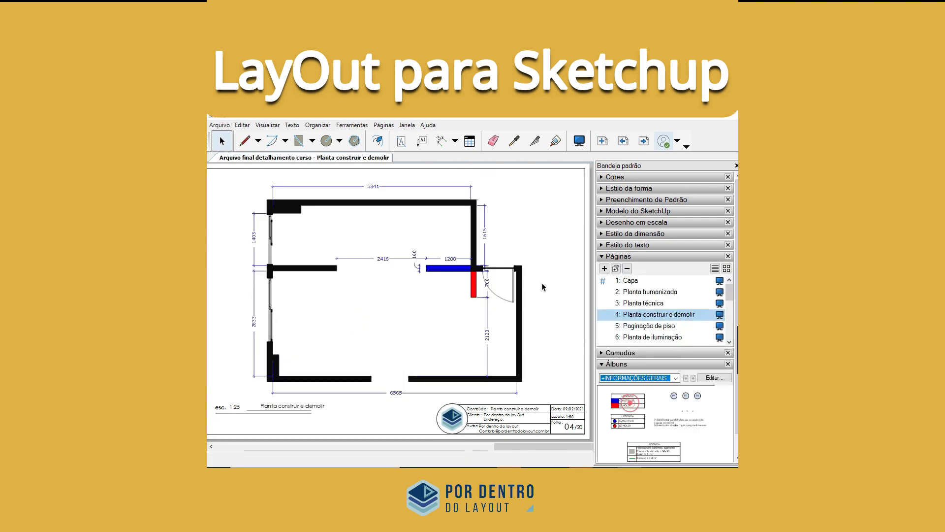
{"action": "left_click_drag", "start_coordinate": [628, 400], "coordinate": [539, 209]}
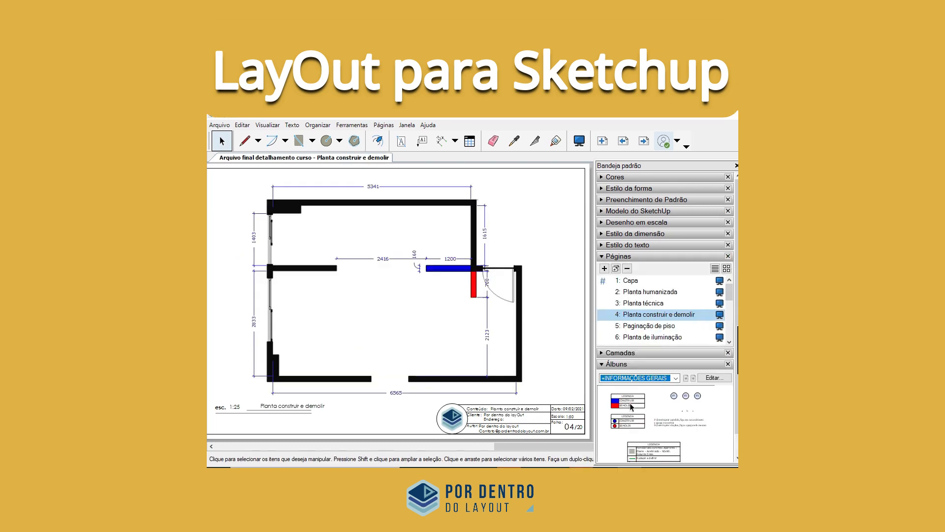
{"action": "left_click_drag", "start_coordinate": [627, 400], "coordinate": [534, 202]}
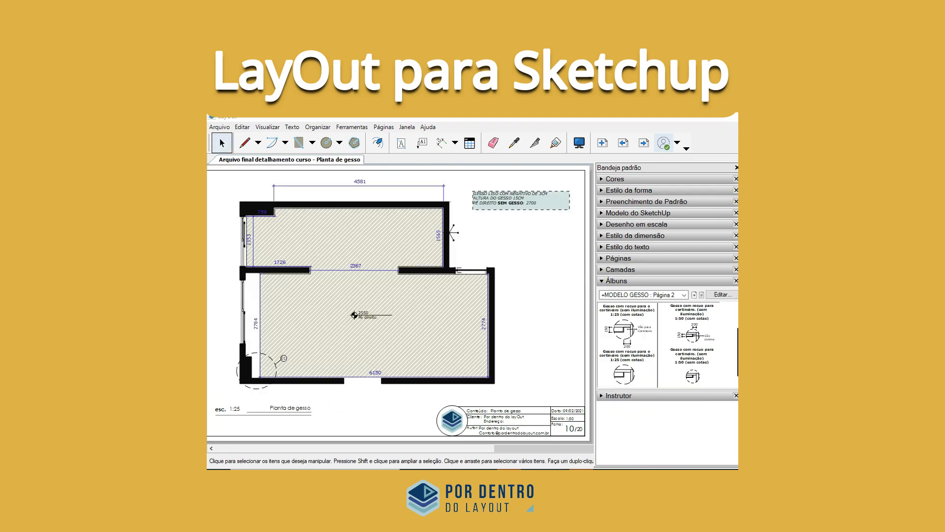
{"action": "left_click_drag", "start_coordinate": [624, 332], "coordinate": [522, 236]}
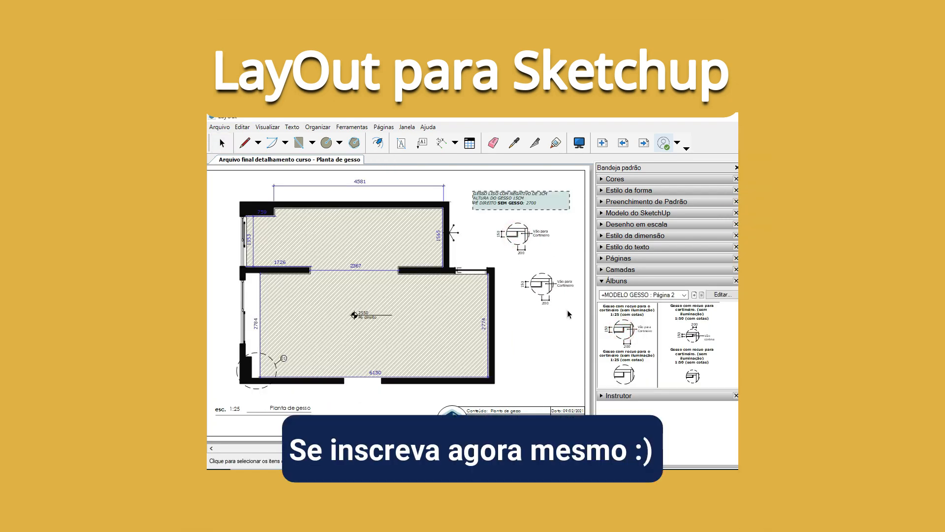